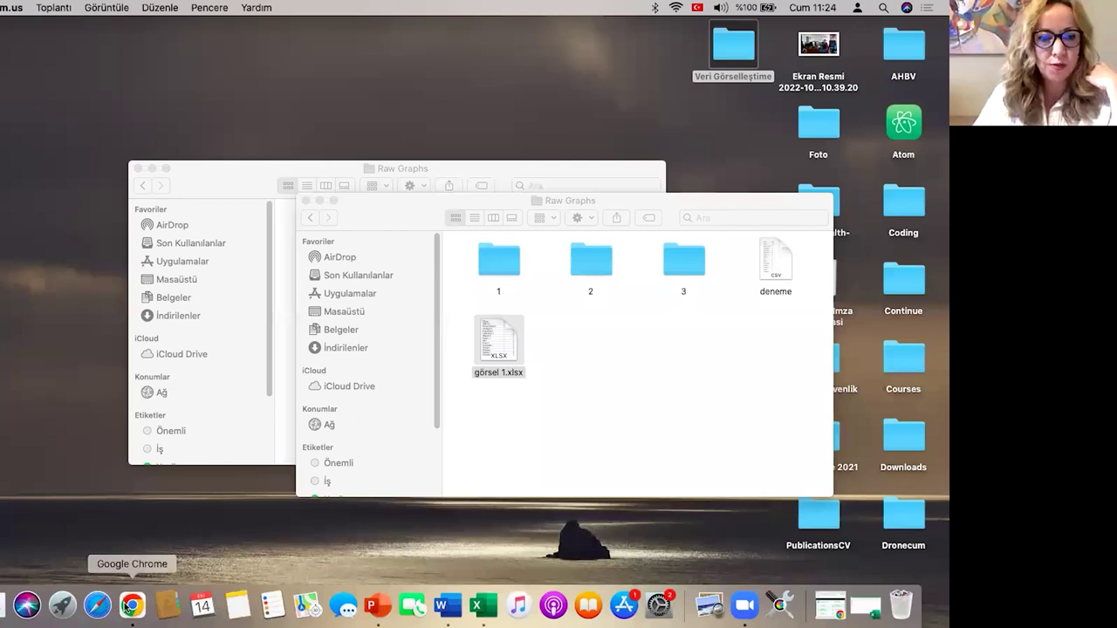
- Switch to Chrome with the RAWGraphs home page and enlarge its window
{"action": "left_click", "coordinate": [134, 606]}
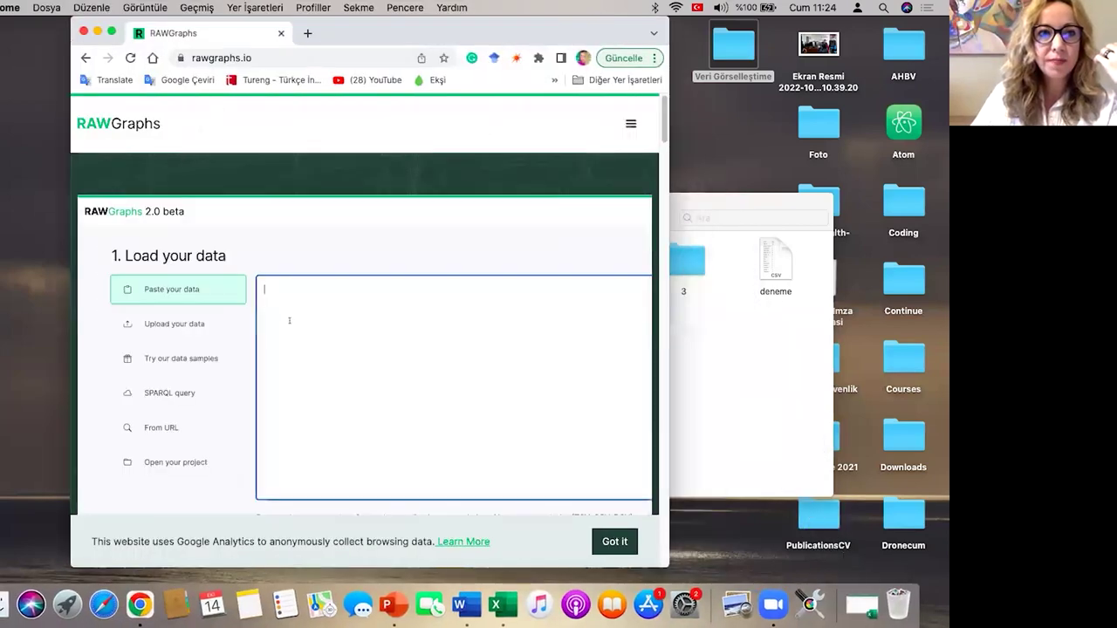
{"action": "key", "text": "super+v"}
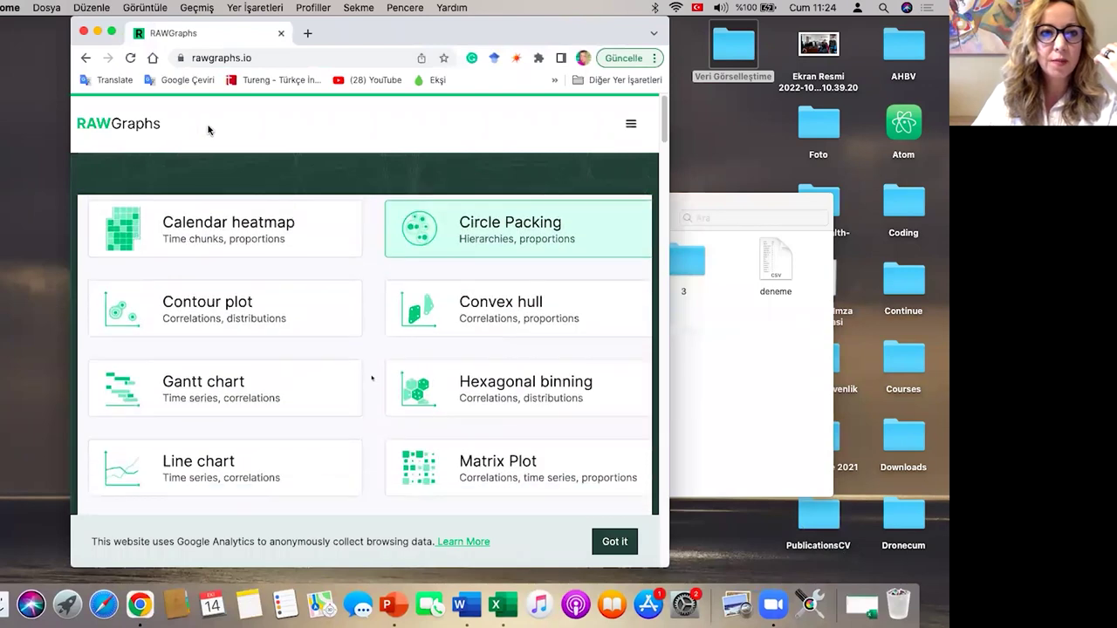
{"action": "left_click_drag", "start_coordinate": [81, 39], "coordinate": [22, 39]}
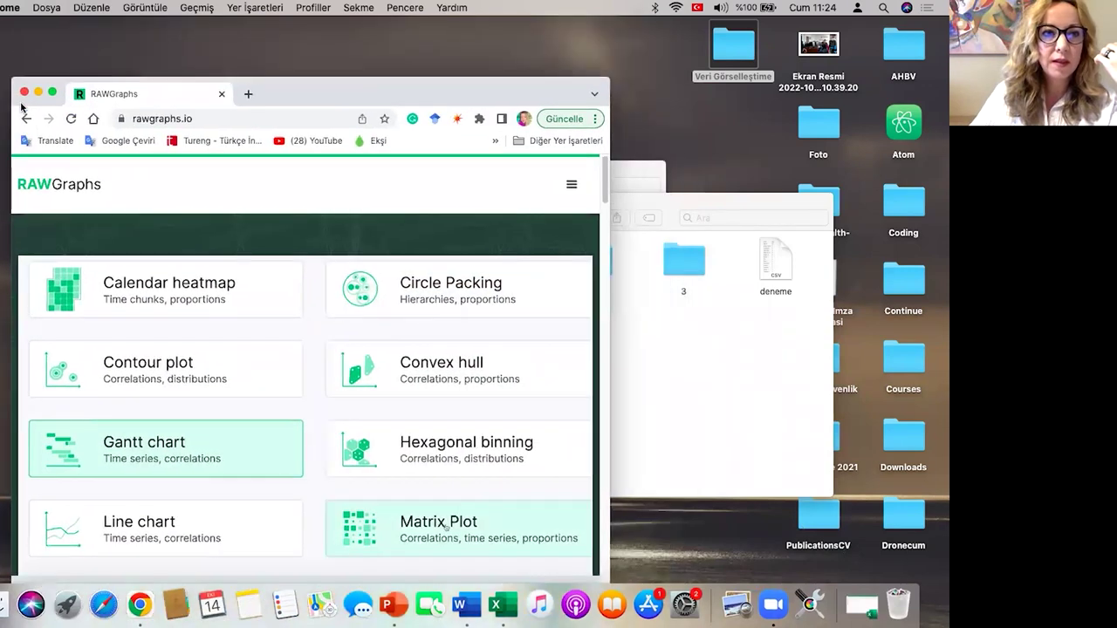
{"action": "left_click", "coordinate": [52, 31]}
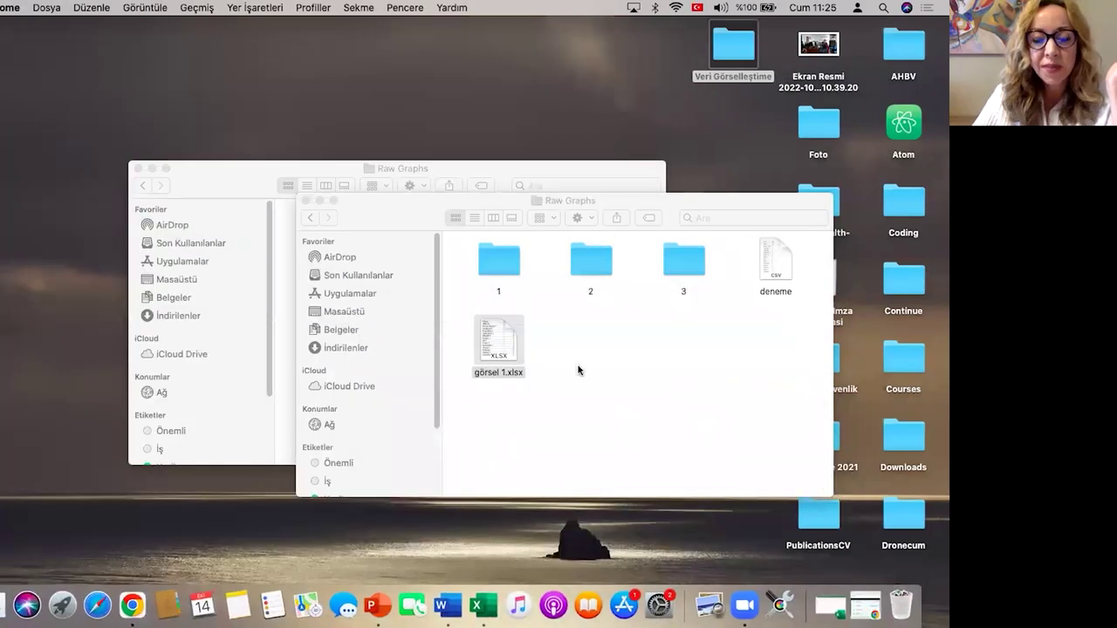
- Open the workbook görsel 1.xlsx from the Raw Graphs folder
{"action": "left_click", "coordinate": [597, 372]}
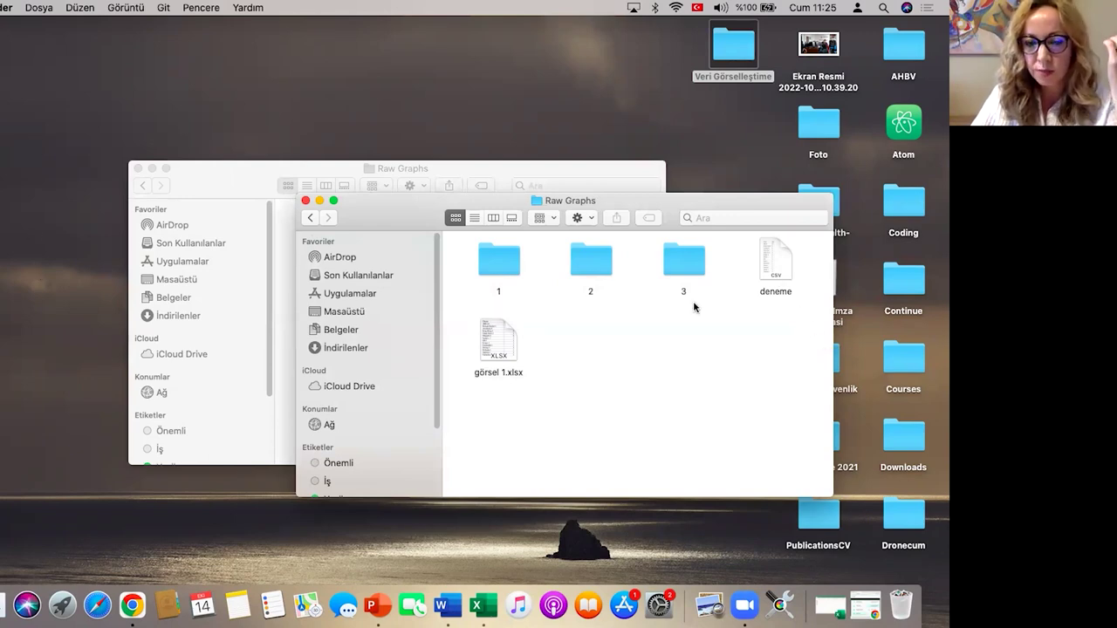
{"action": "double_click", "coordinate": [506, 338]}
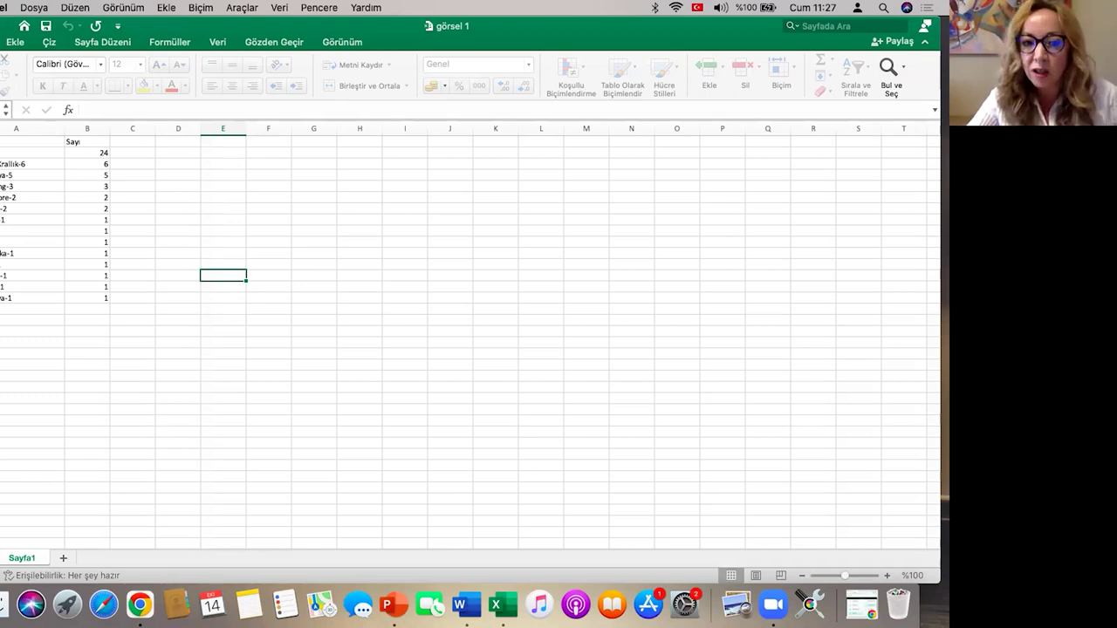
{"action": "left_click", "coordinate": [31, 10]}
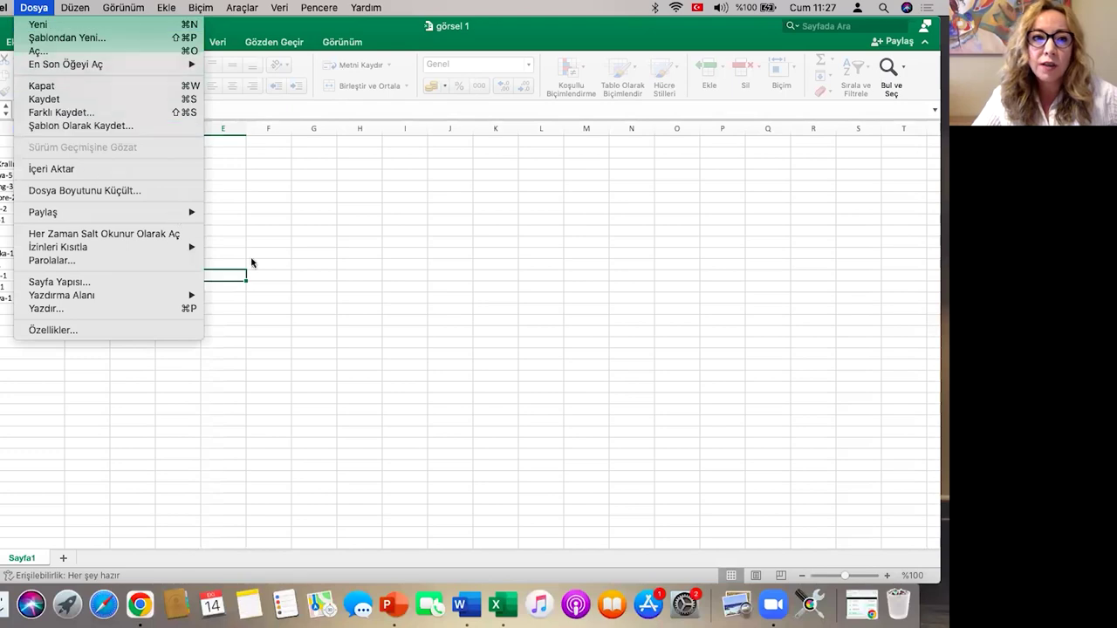
{"action": "left_click", "coordinate": [289, 269]}
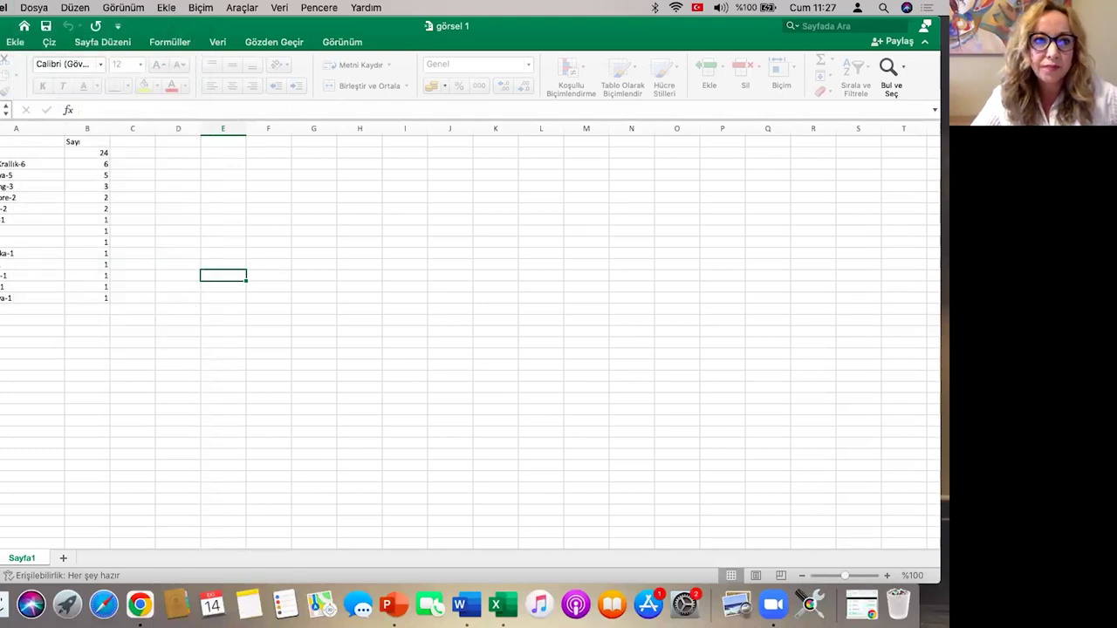
{"action": "left_click", "coordinate": [34, 8]}
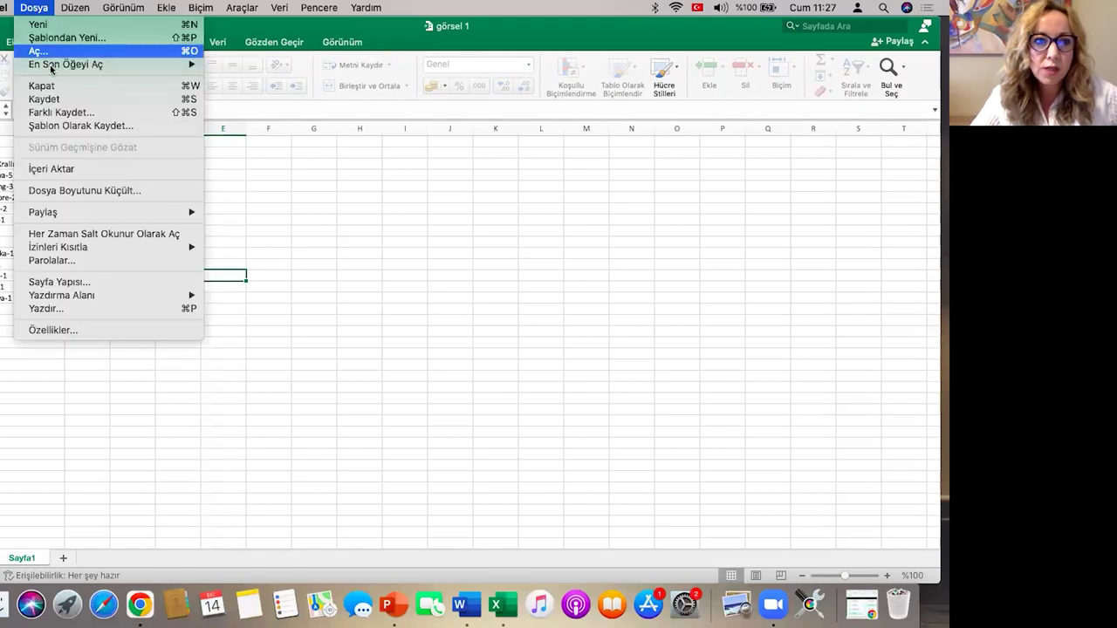
{"action": "left_click", "coordinate": [331, 278]}
- Save a copy of the workbook as deneme1 in CSV UTF-8 (comma-delimited) format in the Raw Graphs folder
{"action": "left_click", "coordinate": [47, 13]}
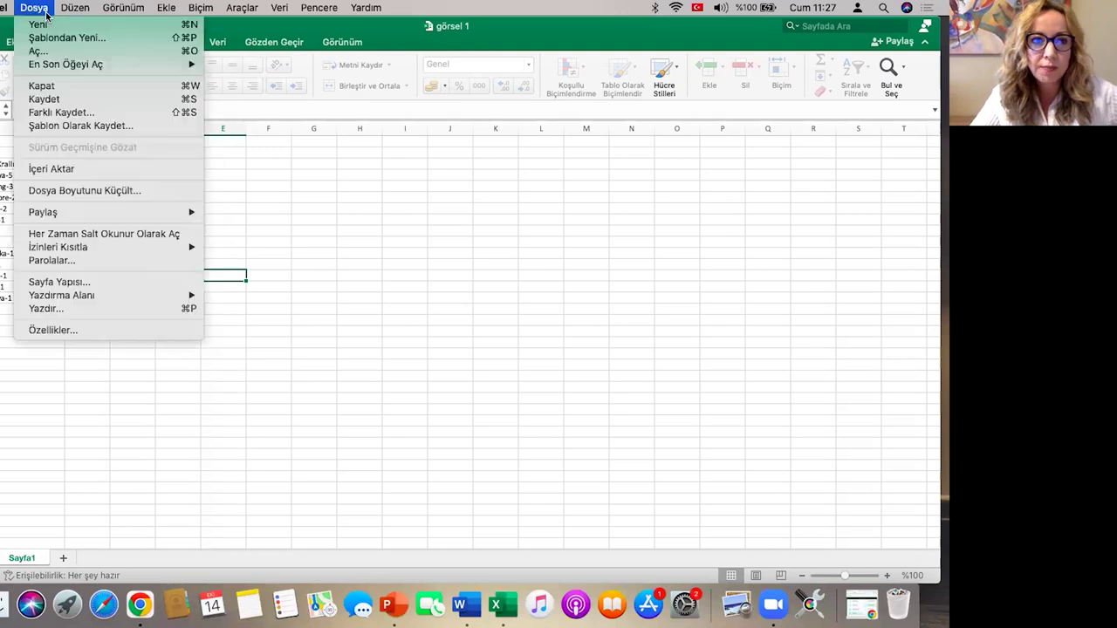
{"action": "left_click", "coordinate": [75, 115]}
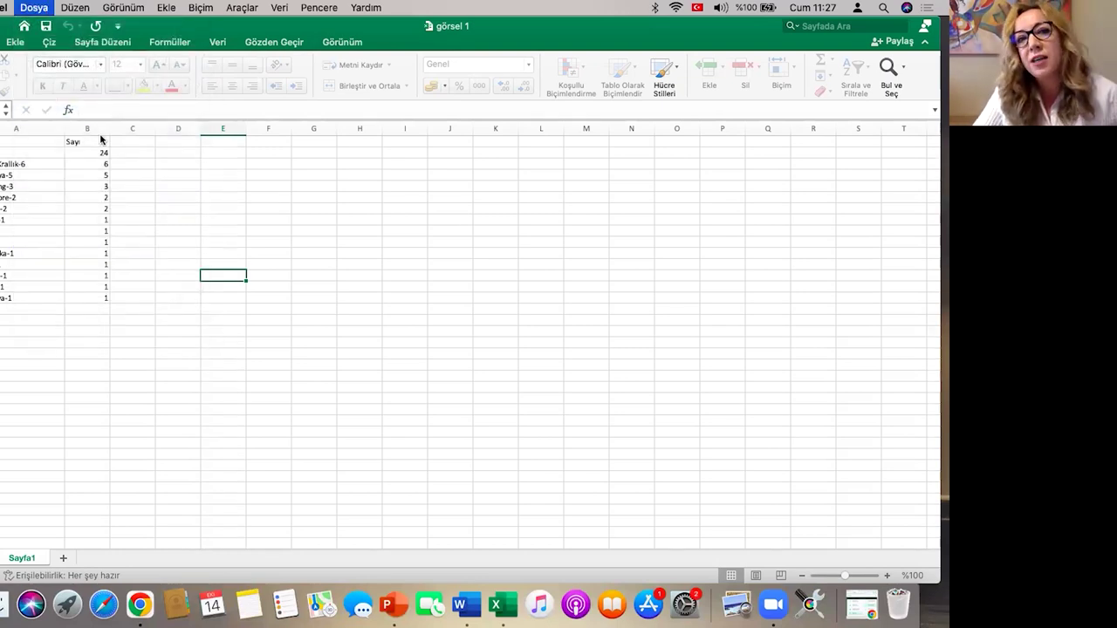
{"action": "left_click", "coordinate": [424, 114]}
{"action": "key", "text": "Escape"}
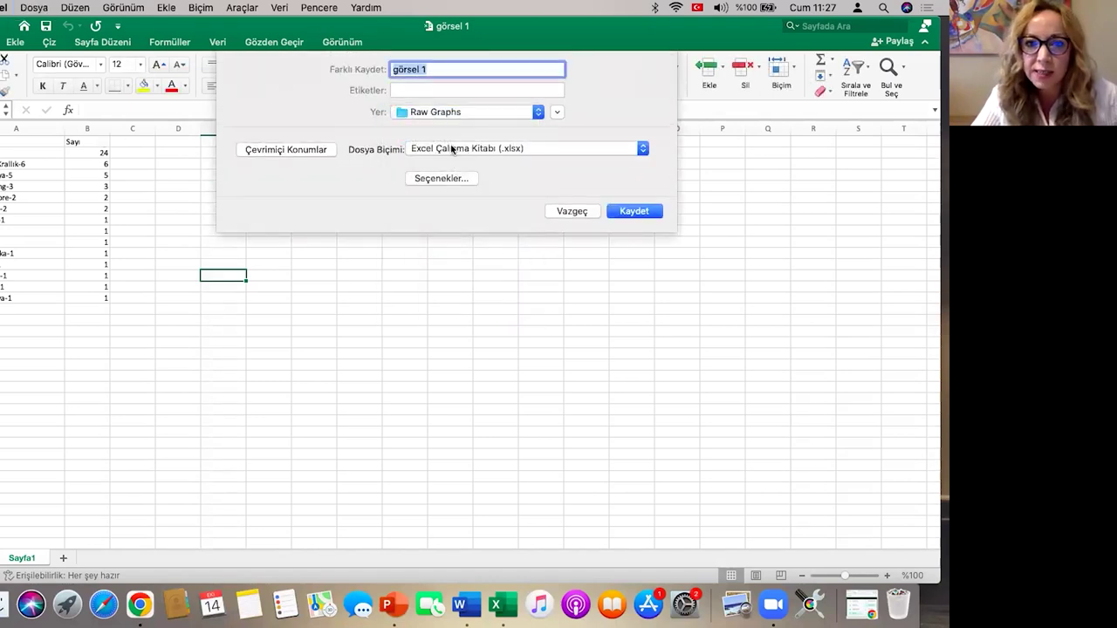
{"action": "left_click", "coordinate": [452, 151]}
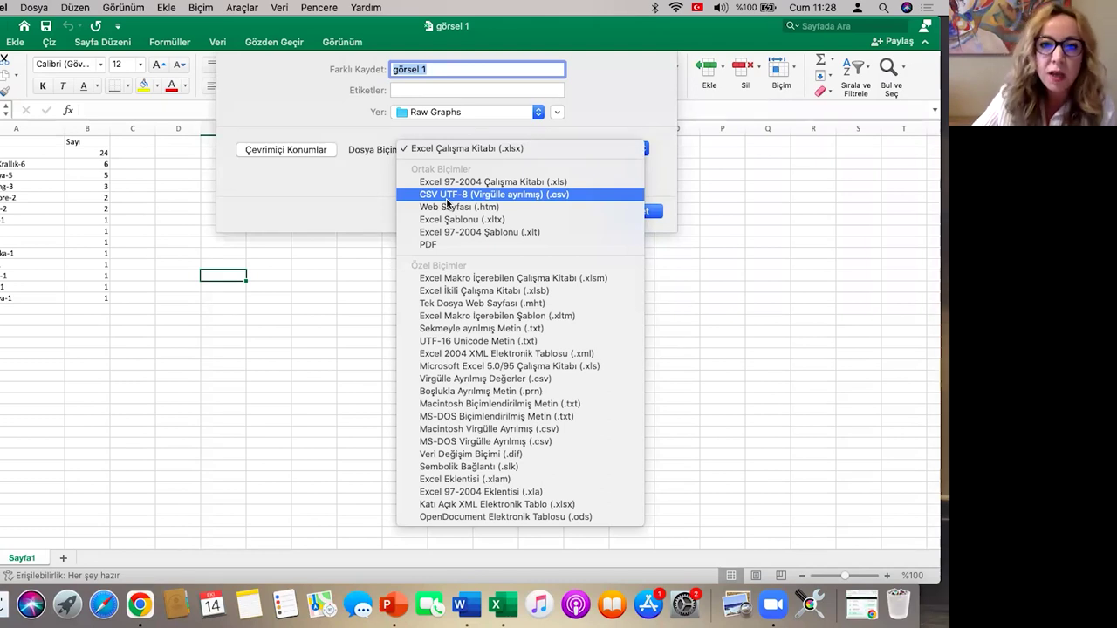
{"action": "left_click", "coordinate": [458, 194]}
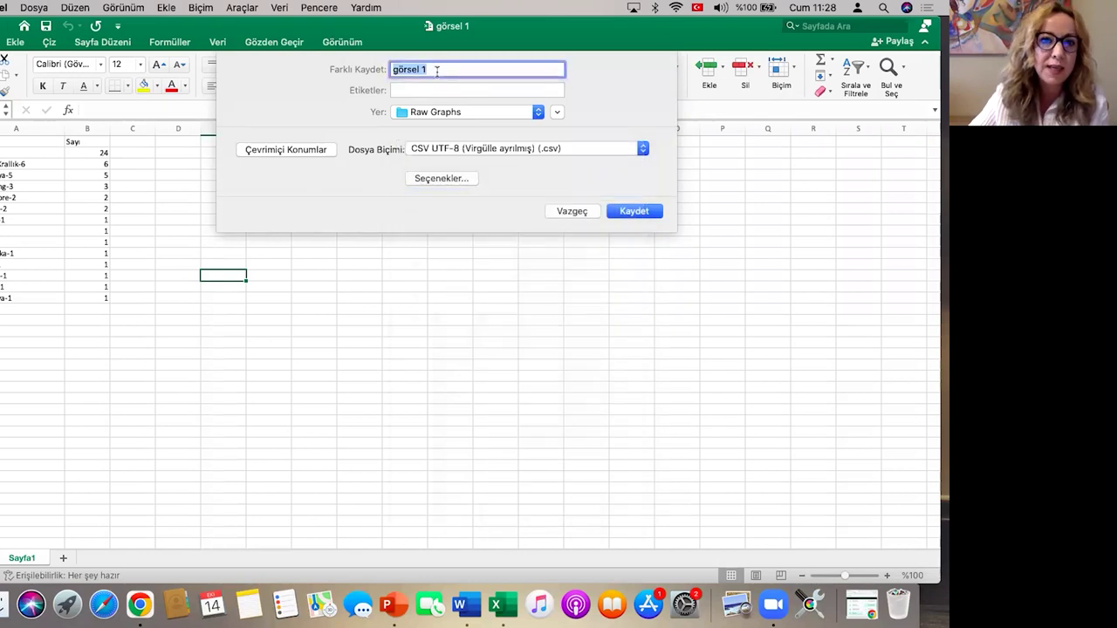
{"action": "type", "text": "deneme1"}
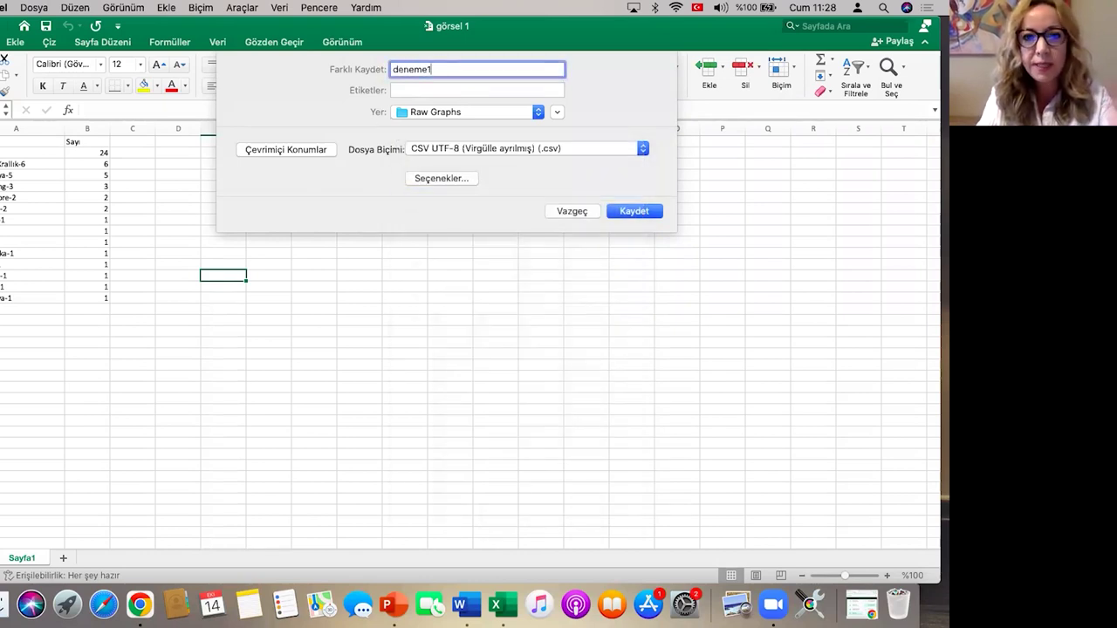
{"action": "left_click", "coordinate": [635, 212]}
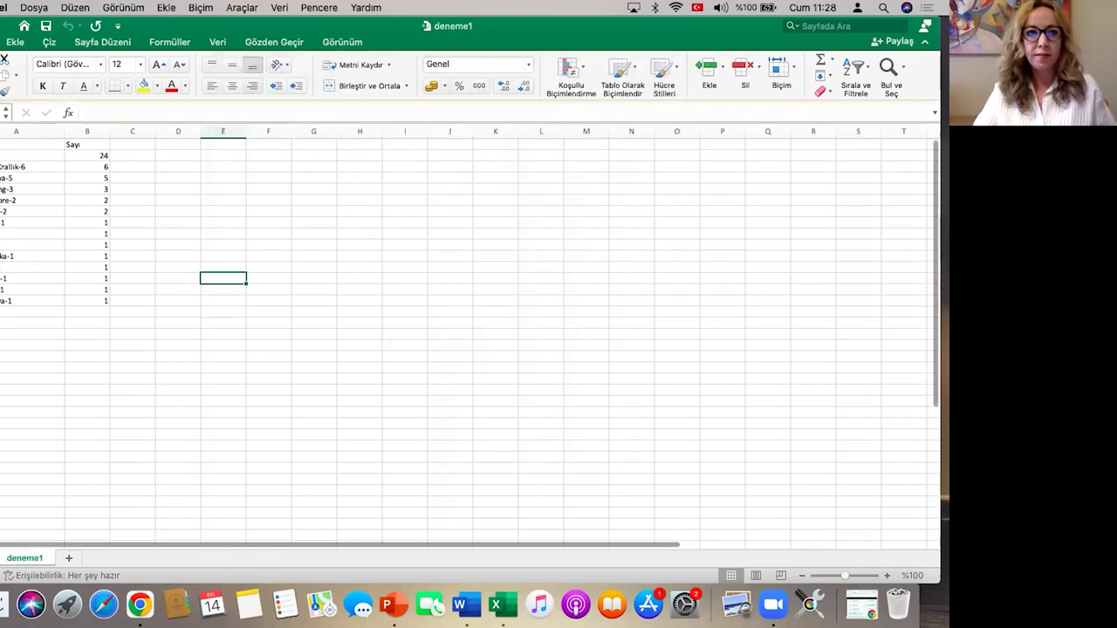
- Minimize the workbook, switch back to Chrome and launch the RAWGraphs web app from its home page
{"action": "key", "text": "super+m"}
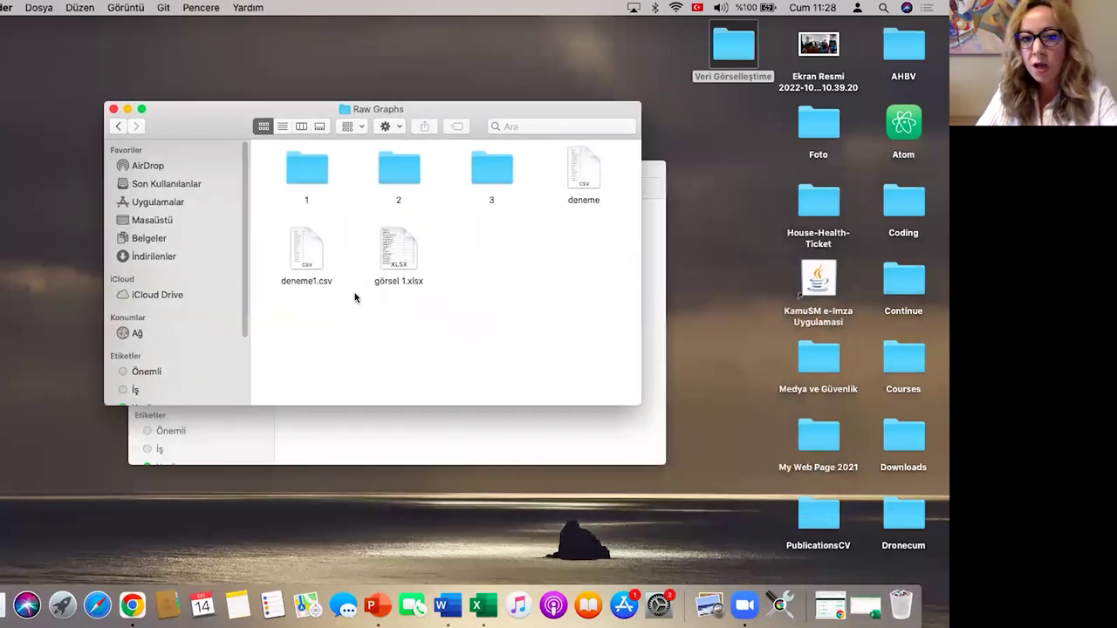
{"action": "left_click", "coordinate": [389, 249]}
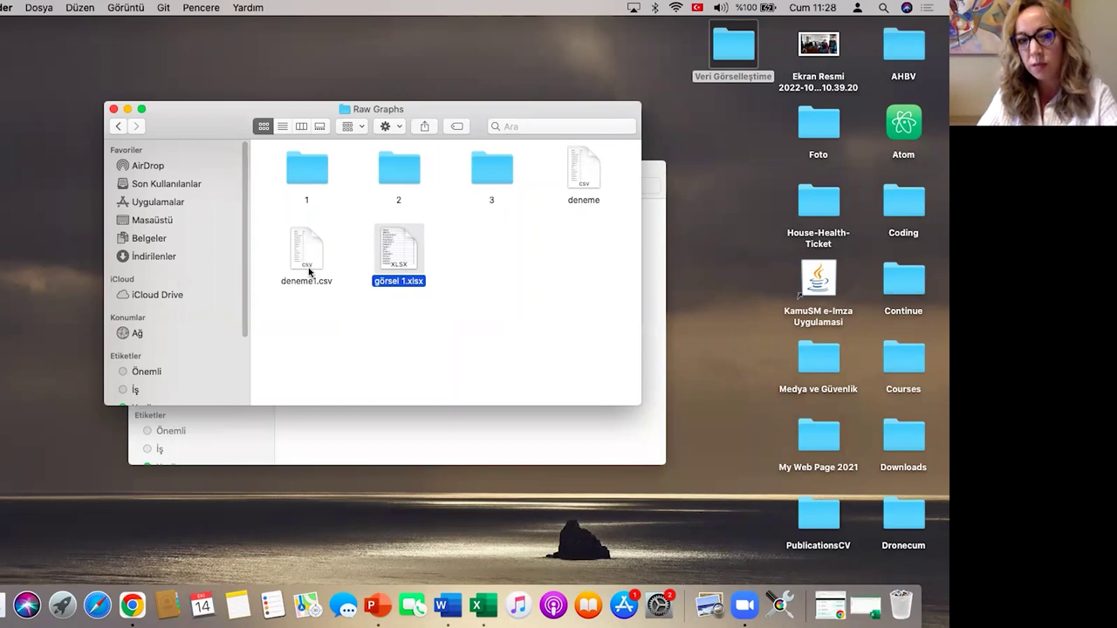
{"action": "left_click", "coordinate": [133, 607]}
{"action": "scroll", "coordinate": [130, 204], "scroll_direction": "up", "scroll_amount": 5}
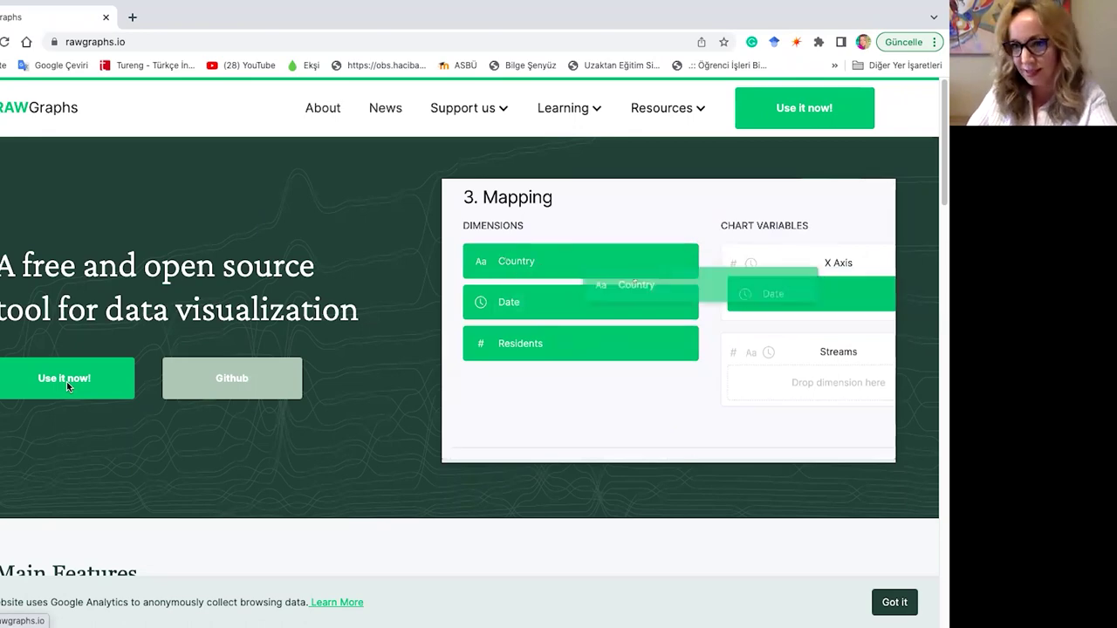
{"action": "left_click", "coordinate": [67, 382]}
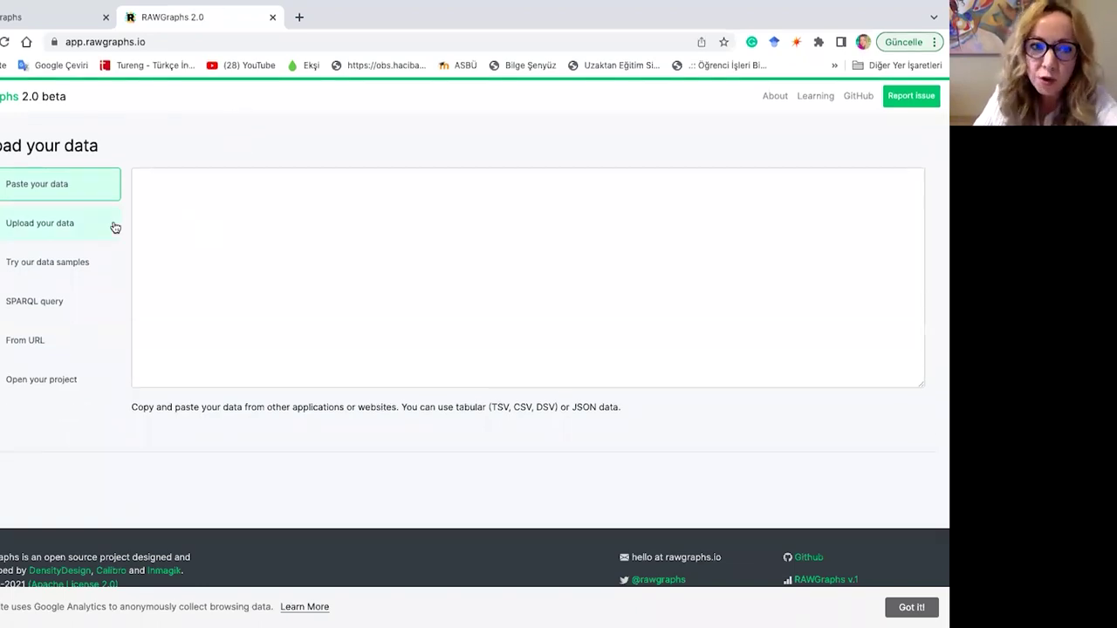
- Upload deneme1.csv from the Raw Graphs folder inside Veri Görselleştime on the desktop as the chart data
{"action": "left_click", "coordinate": [53, 234]}
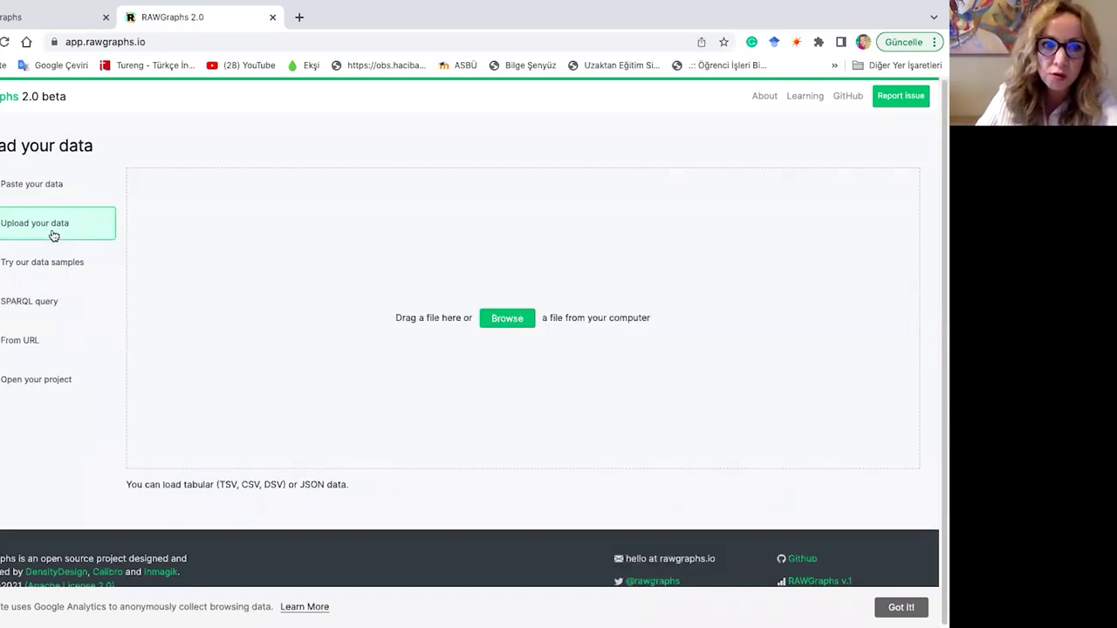
{"action": "left_click", "coordinate": [511, 319]}
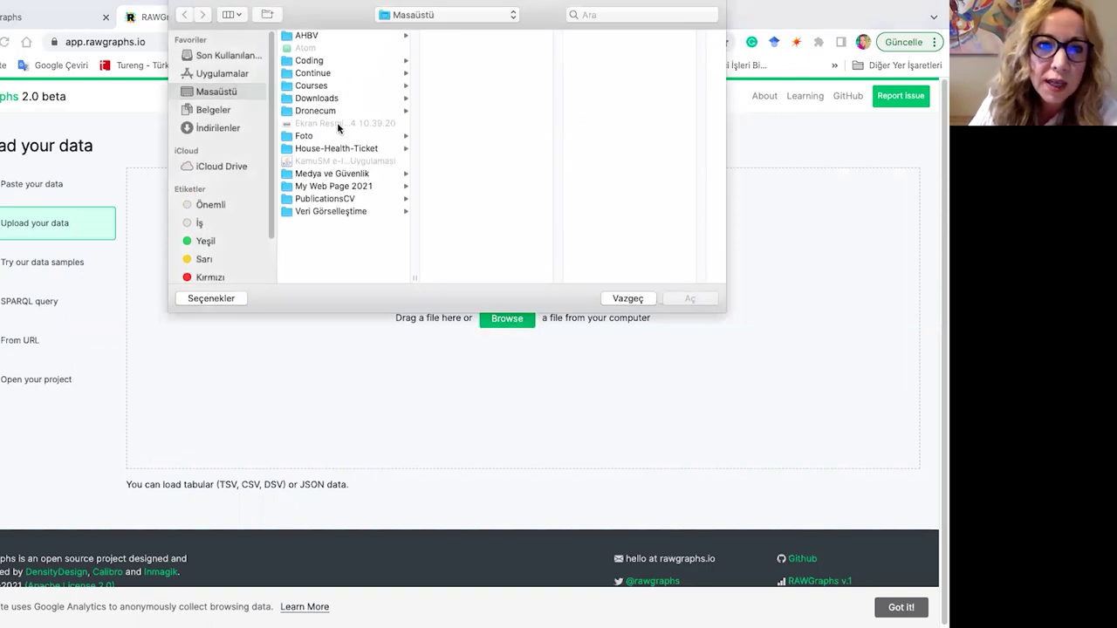
{"action": "left_click", "coordinate": [334, 211]}
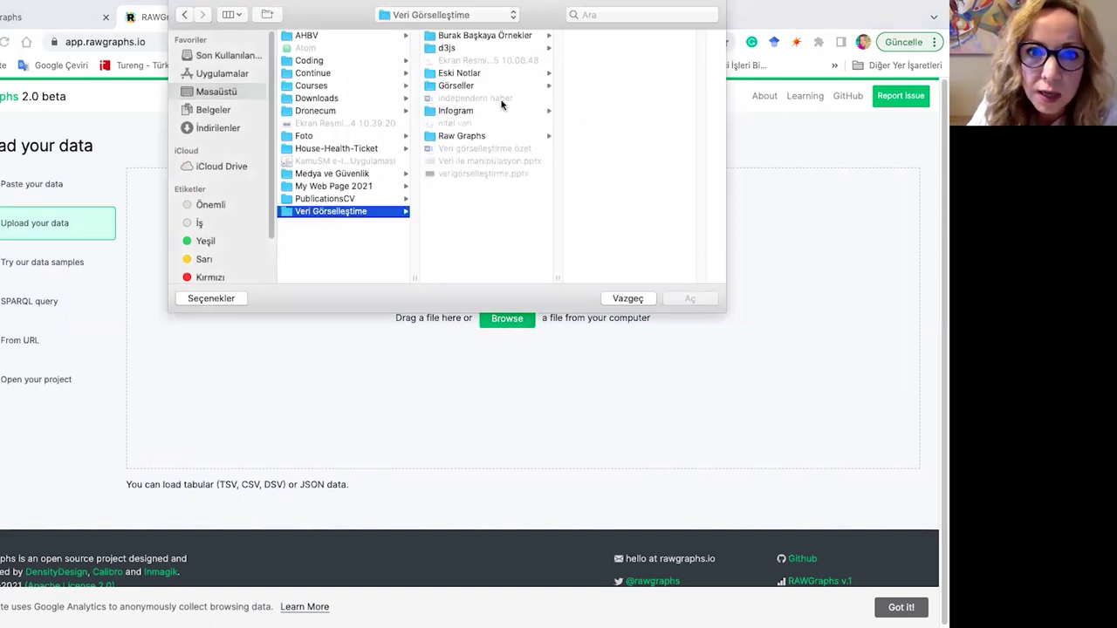
{"action": "left_click", "coordinate": [474, 136]}
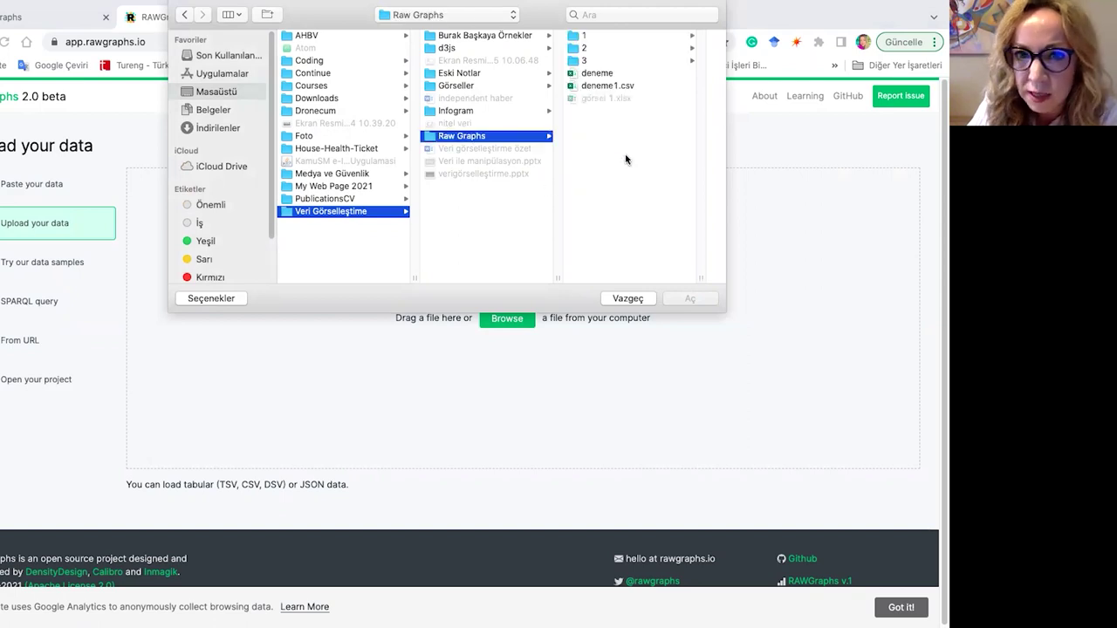
{"action": "left_click", "coordinate": [599, 85]}
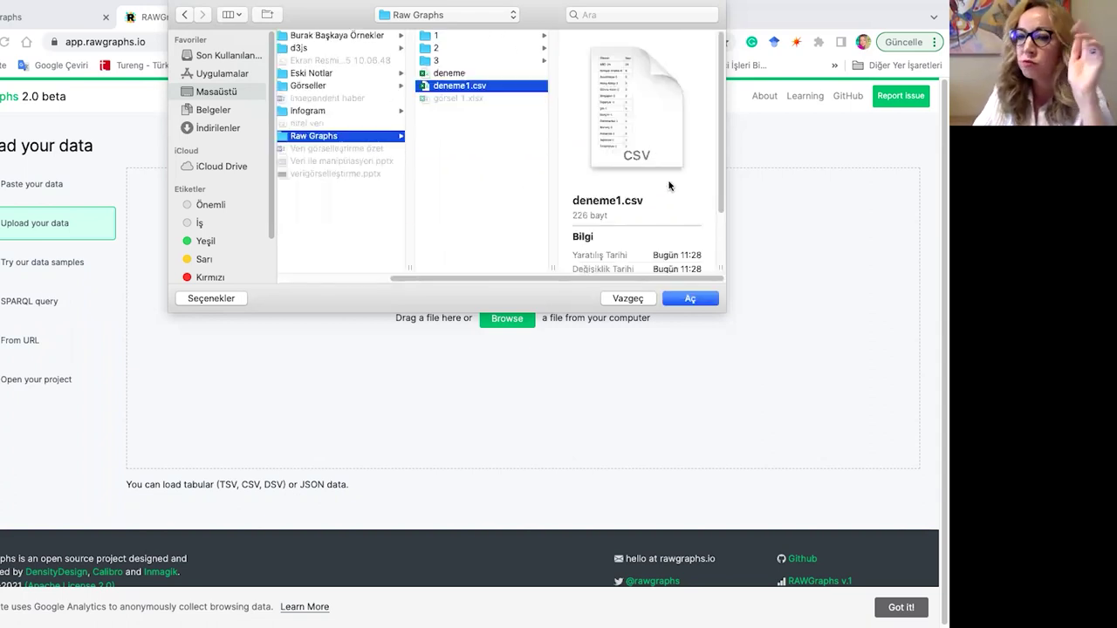
{"action": "left_click", "coordinate": [703, 301]}
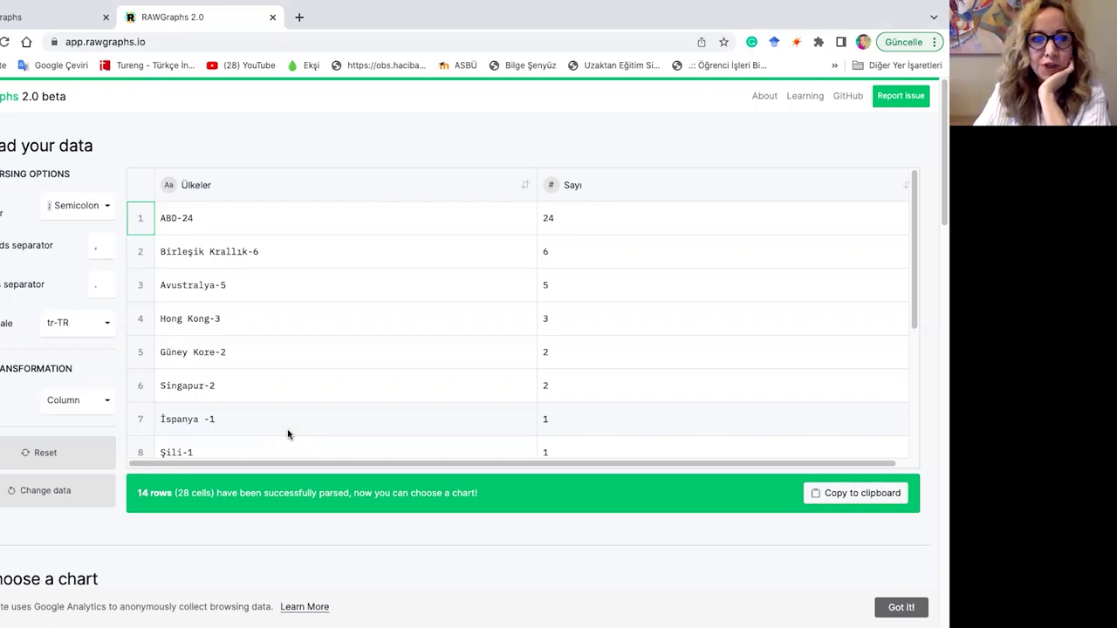
- Map the Sayı dimension to the Size variable of the Alluvial Diagram
{"action": "scroll", "coordinate": [340, 531], "scroll_direction": "down", "scroll_amount": 3}
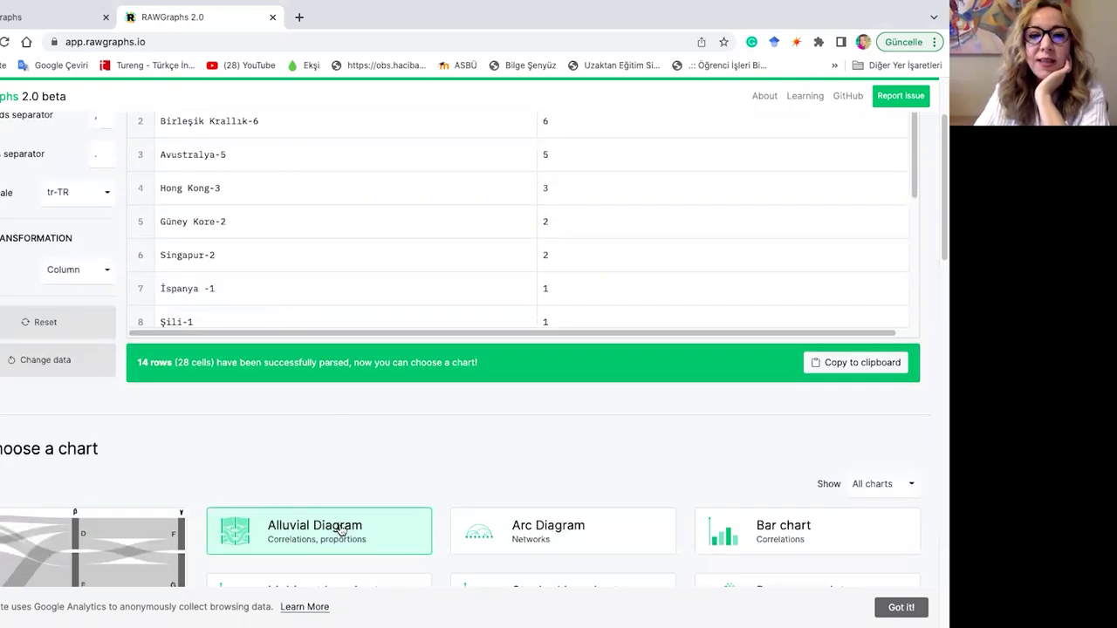
{"action": "scroll", "coordinate": [341, 531], "scroll_direction": "down", "scroll_amount": 3}
{"action": "scroll", "coordinate": [339, 527], "scroll_direction": "up", "scroll_amount": 6}
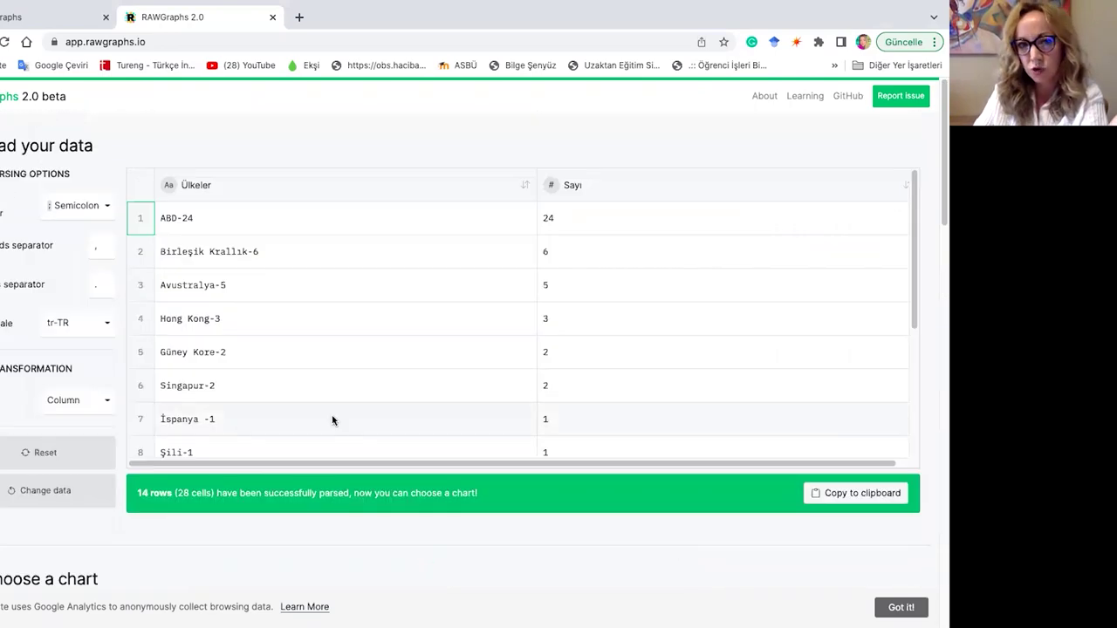
{"action": "scroll", "coordinate": [324, 427], "scroll_direction": "down", "scroll_amount": 6}
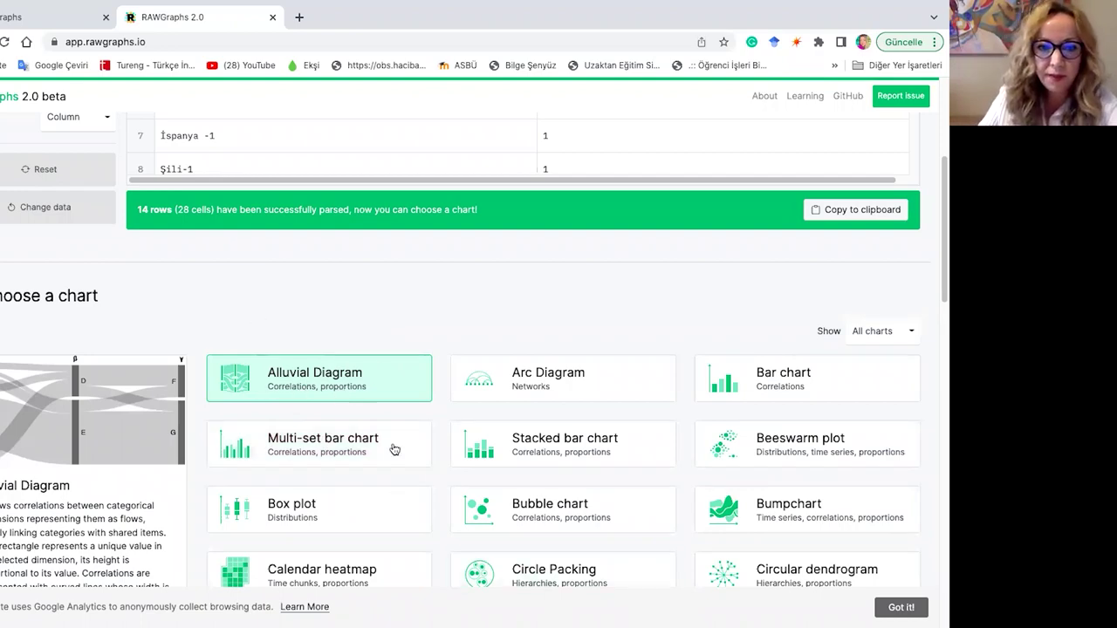
{"action": "scroll", "coordinate": [382, 463], "scroll_direction": "down", "scroll_amount": 6}
{"action": "scroll", "coordinate": [376, 467], "scroll_direction": "down", "scroll_amount": 5}
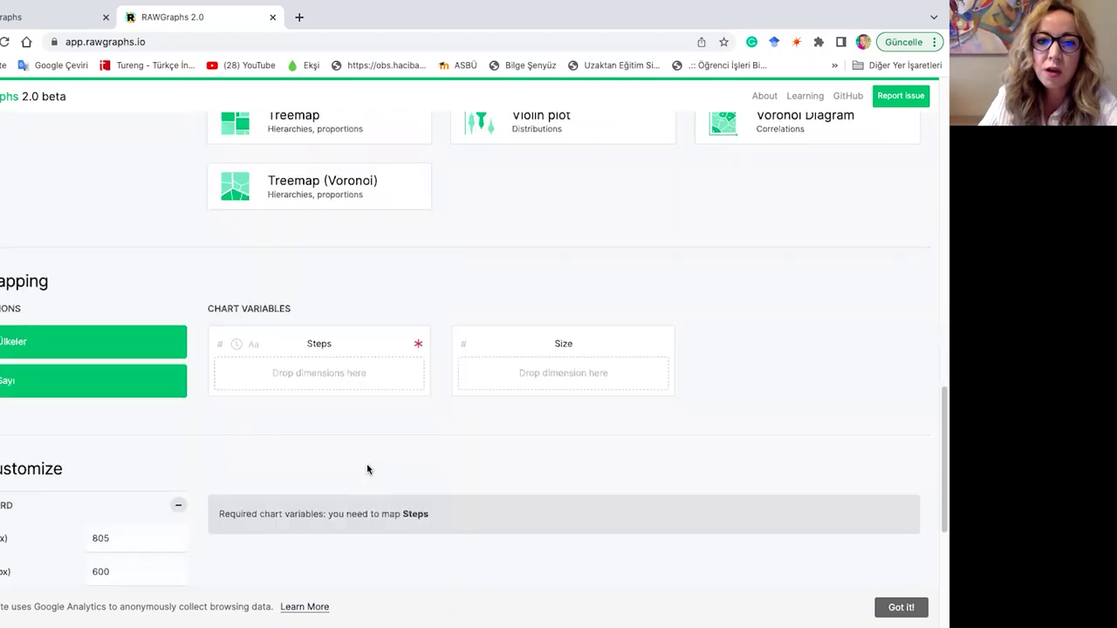
{"action": "scroll", "coordinate": [370, 466], "scroll_direction": "down", "scroll_amount": 2}
{"action": "scroll", "coordinate": [361, 464], "scroll_direction": "up", "scroll_amount": 1}
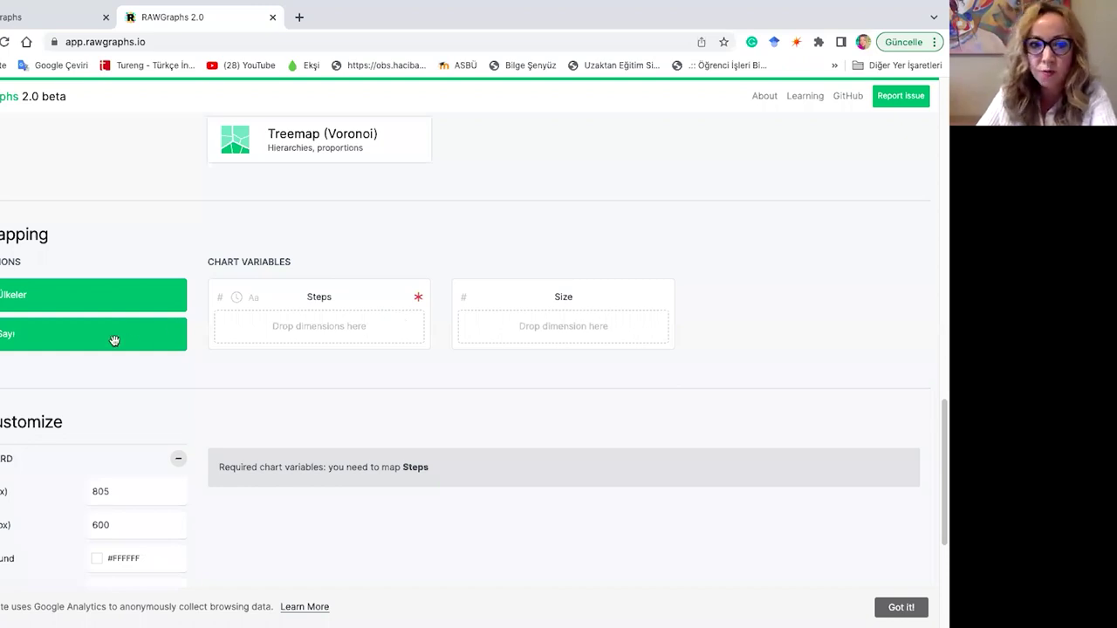
{"action": "left_click_drag", "start_coordinate": [121, 345], "coordinate": [120, 345]}
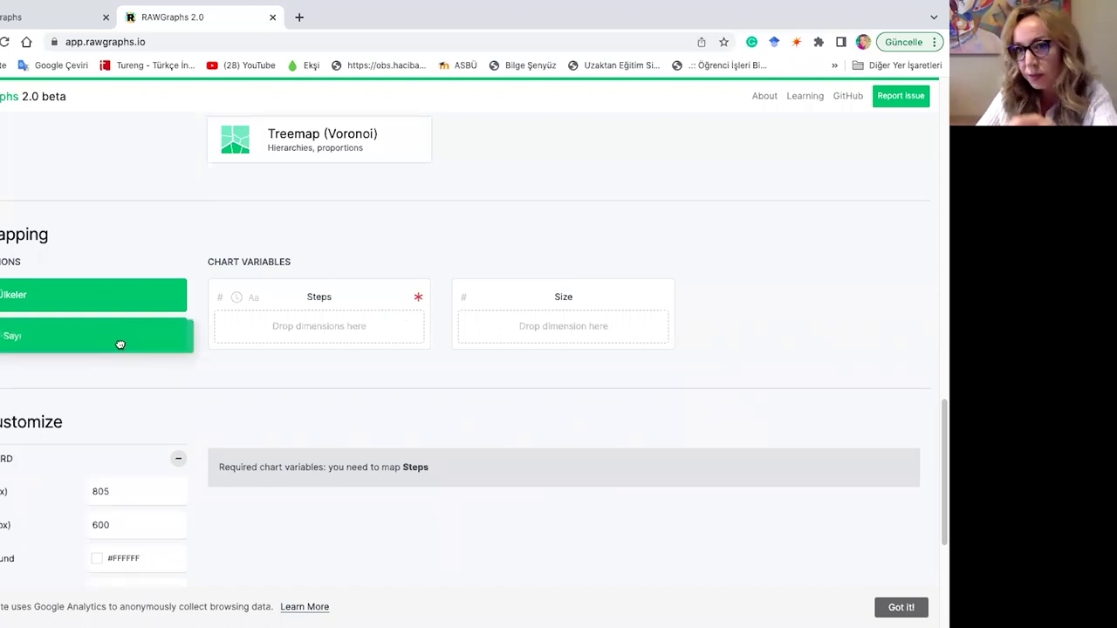
{"action": "left_click_drag", "start_coordinate": [121, 345], "coordinate": [601, 337]}
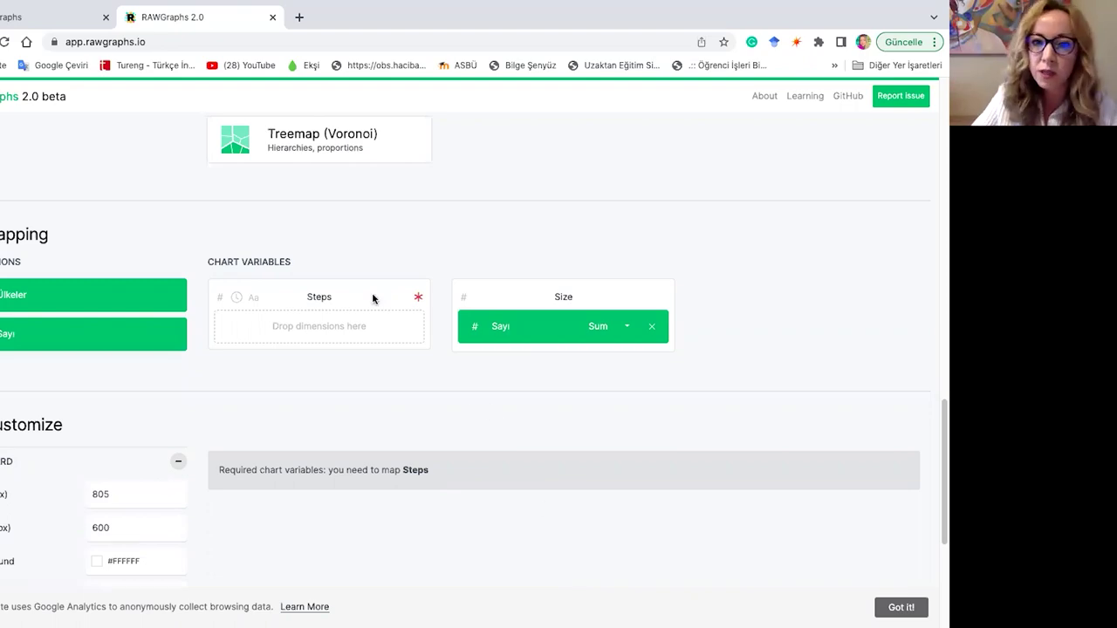
- Review the Ülkeler and Sayı entries in the loaded data table down to its last row
{"action": "scroll", "coordinate": [361, 267], "scroll_direction": "up", "scroll_amount": 10}
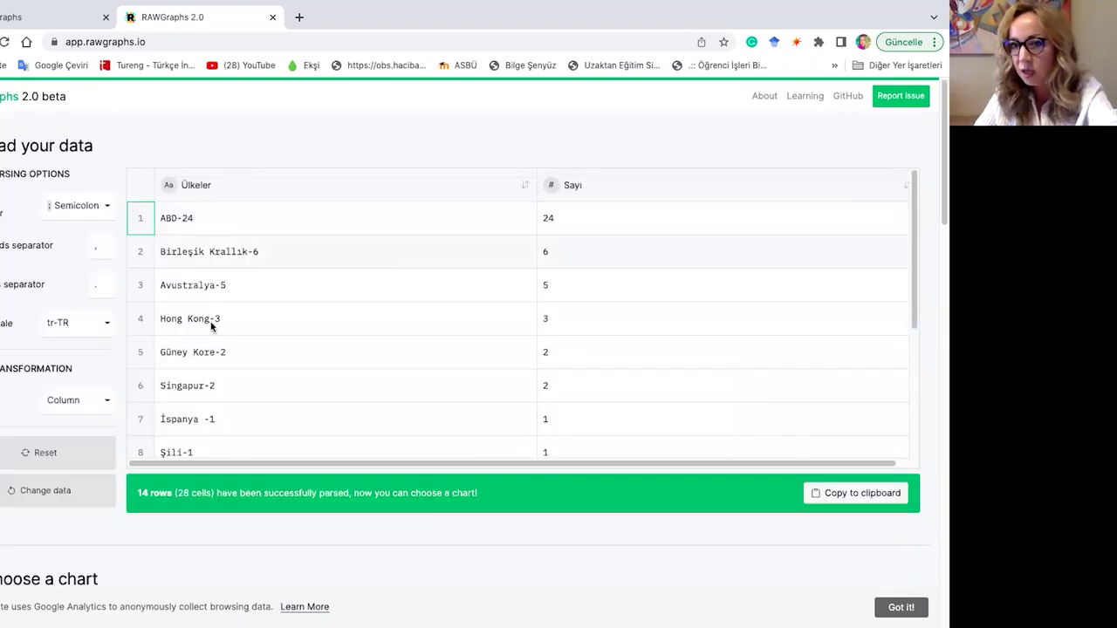
{"action": "scroll", "coordinate": [241, 404], "scroll_direction": "down", "scroll_amount": 1}
{"action": "scroll", "coordinate": [245, 403], "scroll_direction": "down", "scroll_amount": 3}
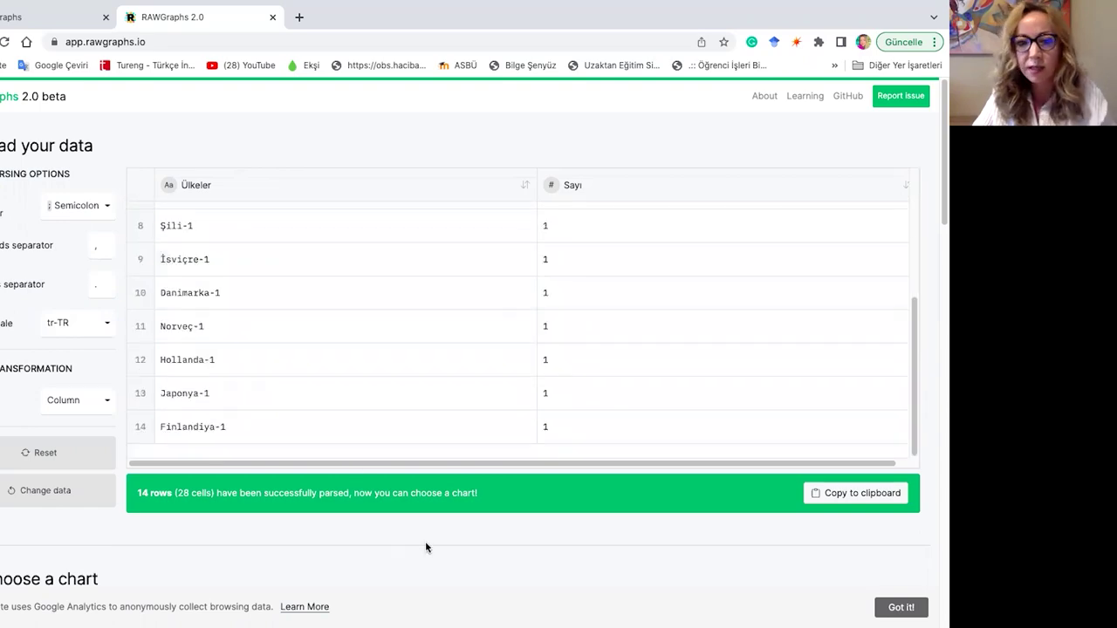
- Map the Ülkeler and Sayı dimensions to the Steps variable of the Alluvial Diagram
{"action": "scroll", "coordinate": [424, 543], "scroll_direction": "down", "scroll_amount": 10}
{"action": "scroll", "coordinate": [400, 525], "scroll_direction": "down", "scroll_amount": 2}
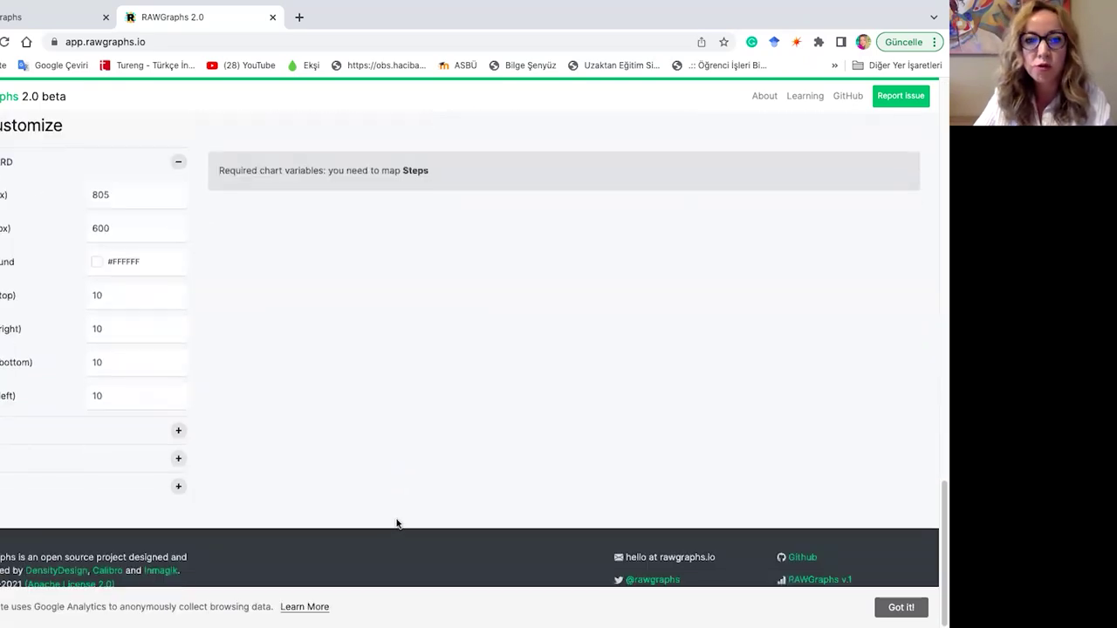
{"action": "scroll", "coordinate": [398, 524], "scroll_direction": "up", "scroll_amount": 5}
{"action": "scroll", "coordinate": [392, 511], "scroll_direction": "down", "scroll_amount": 1}
{"action": "left_click_drag", "start_coordinate": [52, 369], "coordinate": [271, 424]}
{"action": "left_click_drag", "start_coordinate": [86, 412], "coordinate": [329, 448]}
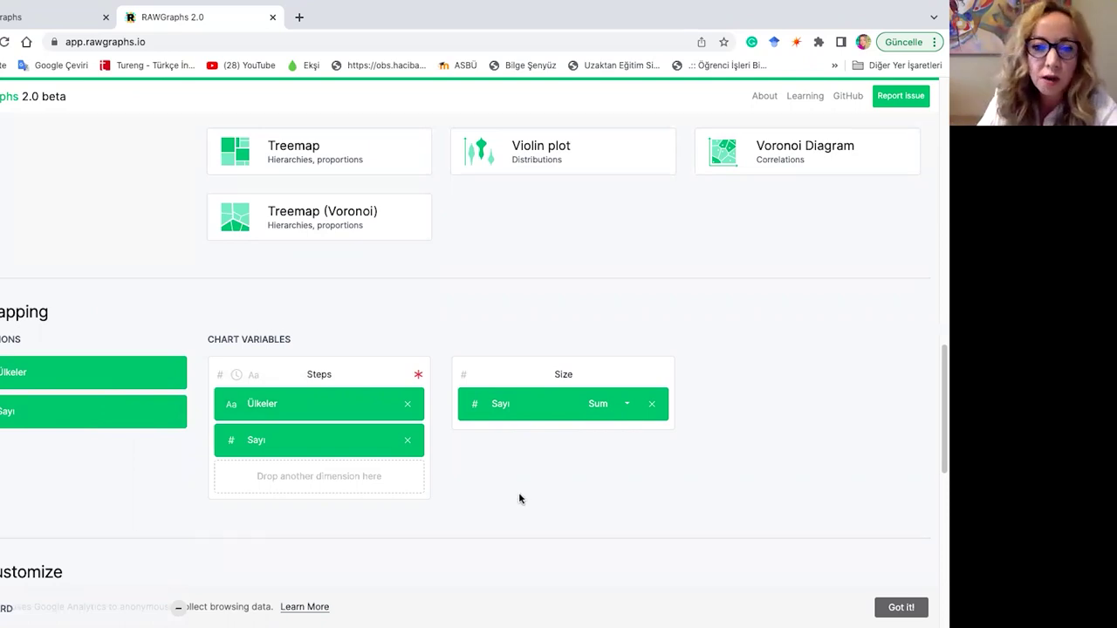
{"action": "scroll", "coordinate": [518, 495], "scroll_direction": "down", "scroll_amount": 3}
{"action": "scroll", "coordinate": [516, 499], "scroll_direction": "down", "scroll_amount": 2}
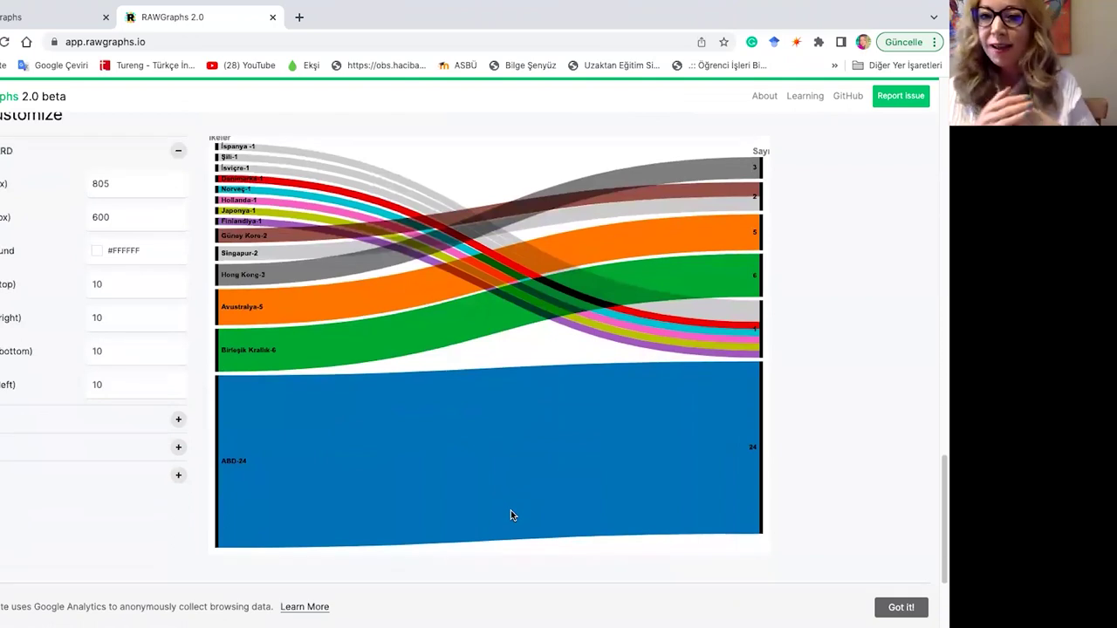
{"action": "mouse_move", "coordinate": [512, 514]}
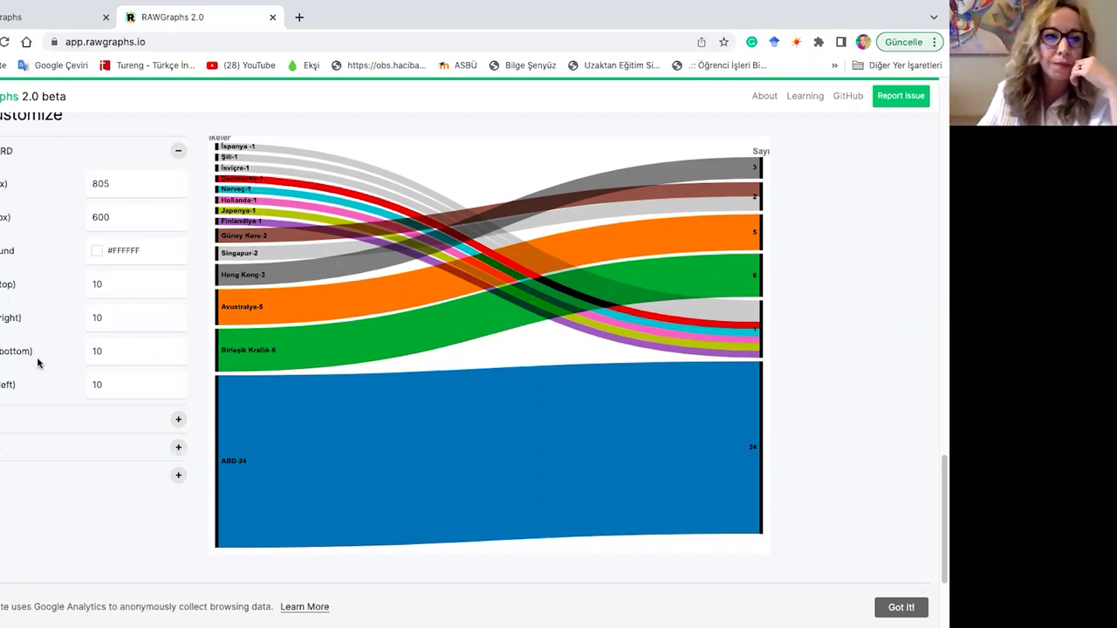
- Expand the diagram's color settings and look through the colors assigned to the countries
{"action": "scroll", "coordinate": [236, 454], "scroll_direction": "down", "scroll_amount": 1}
{"action": "scroll", "coordinate": [164, 472], "scroll_direction": "down", "scroll_amount": 3}
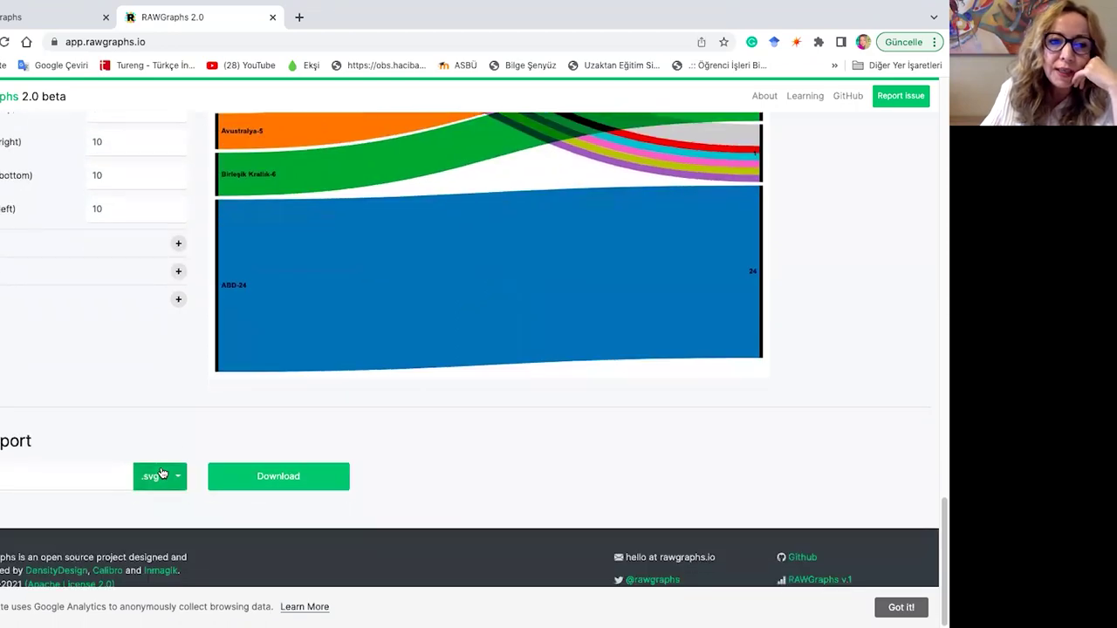
{"action": "scroll", "coordinate": [164, 469], "scroll_direction": "up", "scroll_amount": 6}
{"action": "scroll", "coordinate": [163, 470], "scroll_direction": "down", "scroll_amount": 3}
{"action": "scroll", "coordinate": [162, 471], "scroll_direction": "up", "scroll_amount": 1}
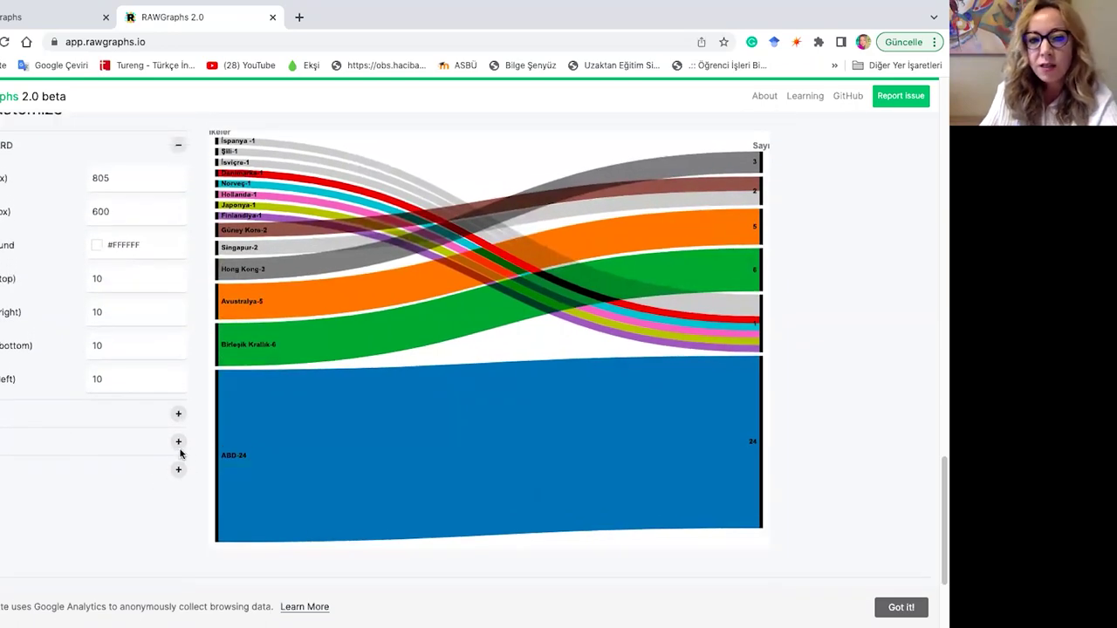
{"action": "left_click", "coordinate": [178, 442]}
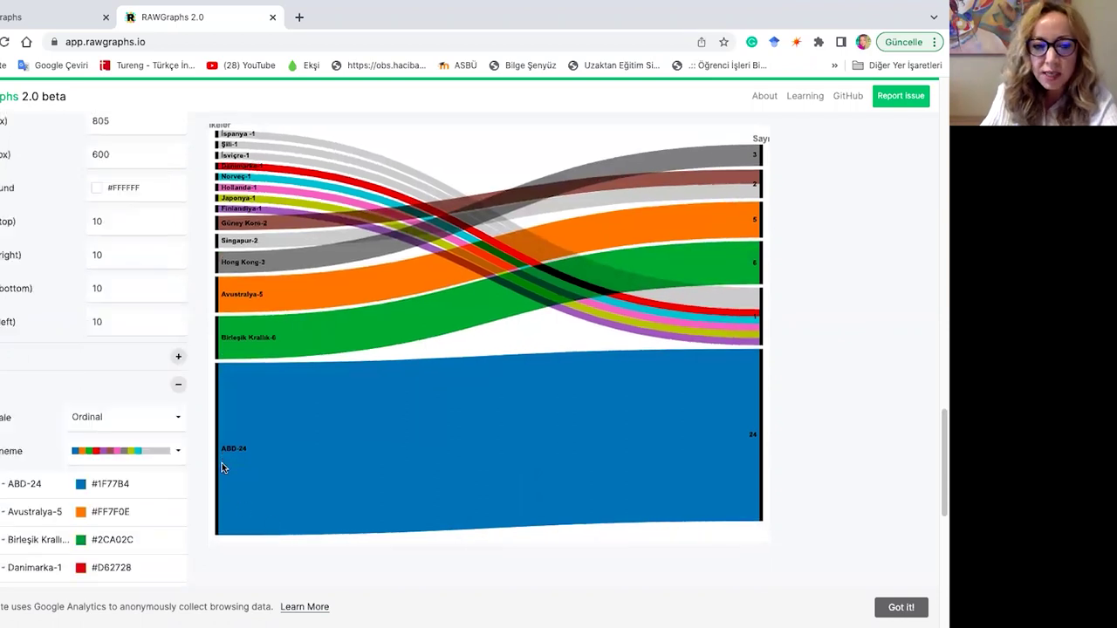
{"action": "scroll", "coordinate": [222, 465], "scroll_direction": "down", "scroll_amount": 4}
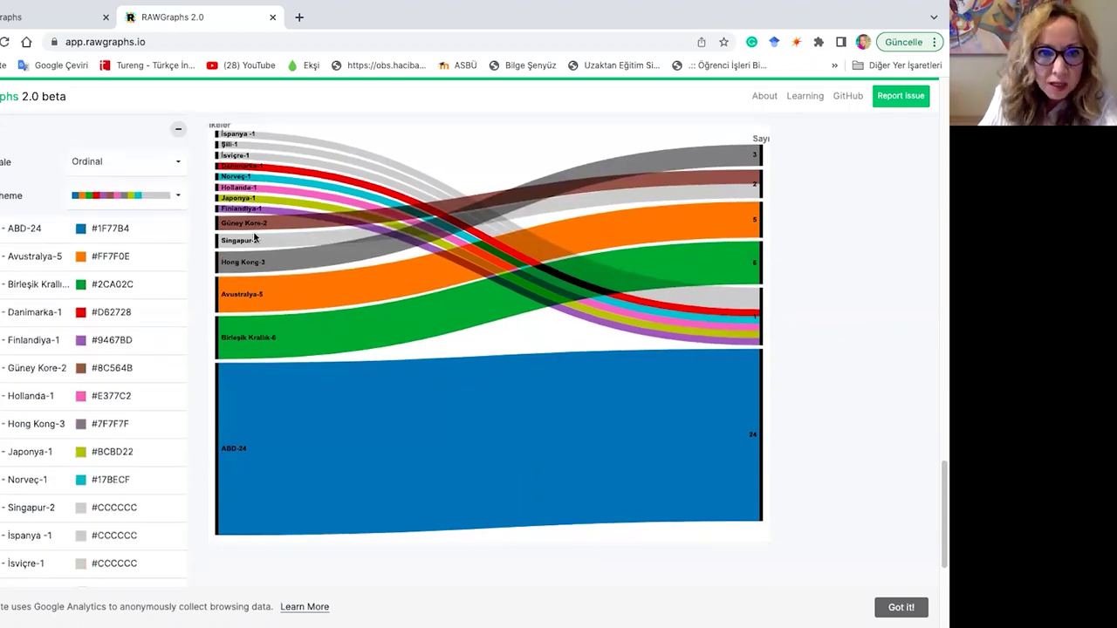
{"action": "scroll", "coordinate": [83, 506], "scroll_direction": "down", "scroll_amount": 1}
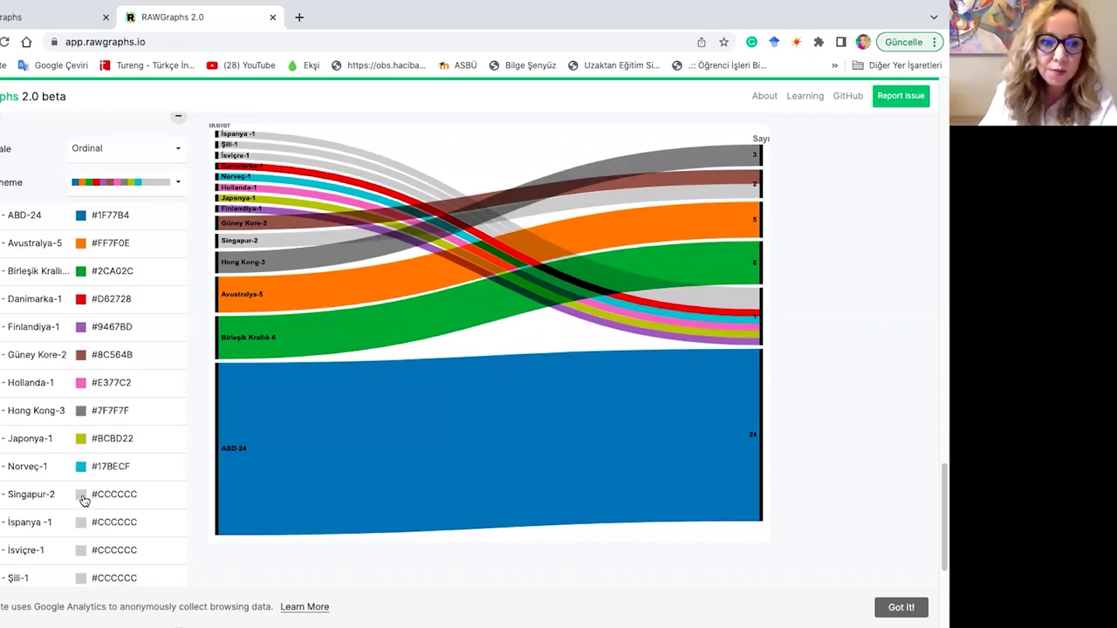
- Set the color of Singapur-2 to the dark green #4D5840
{"action": "left_click", "coordinate": [81, 495]}
{"action": "left_click", "coordinate": [52, 434]}
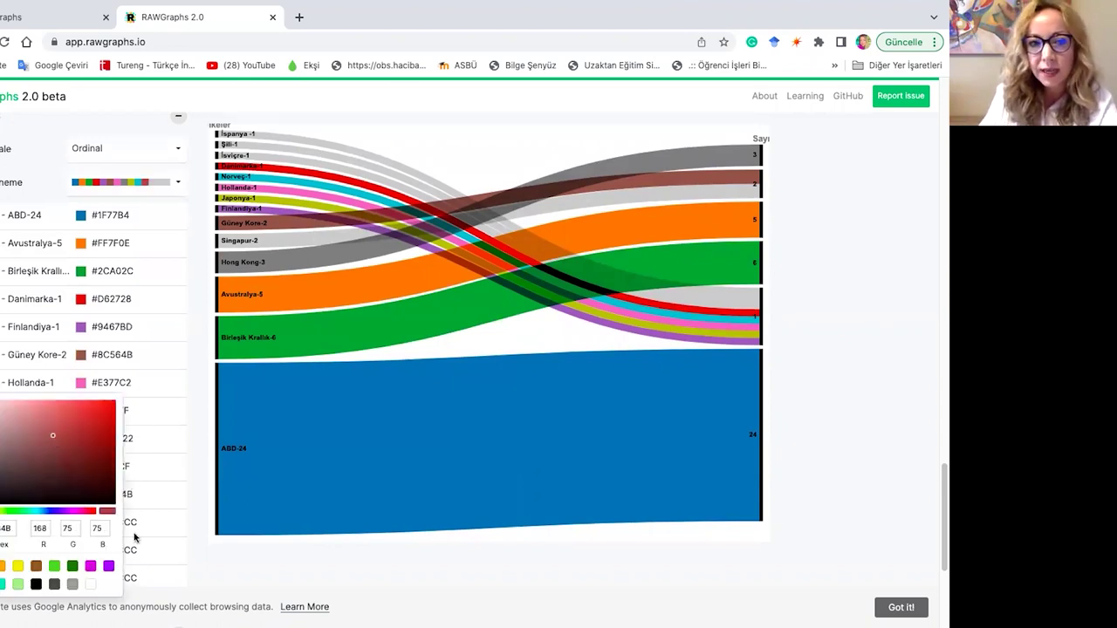
{"action": "left_click", "coordinate": [13, 425]}
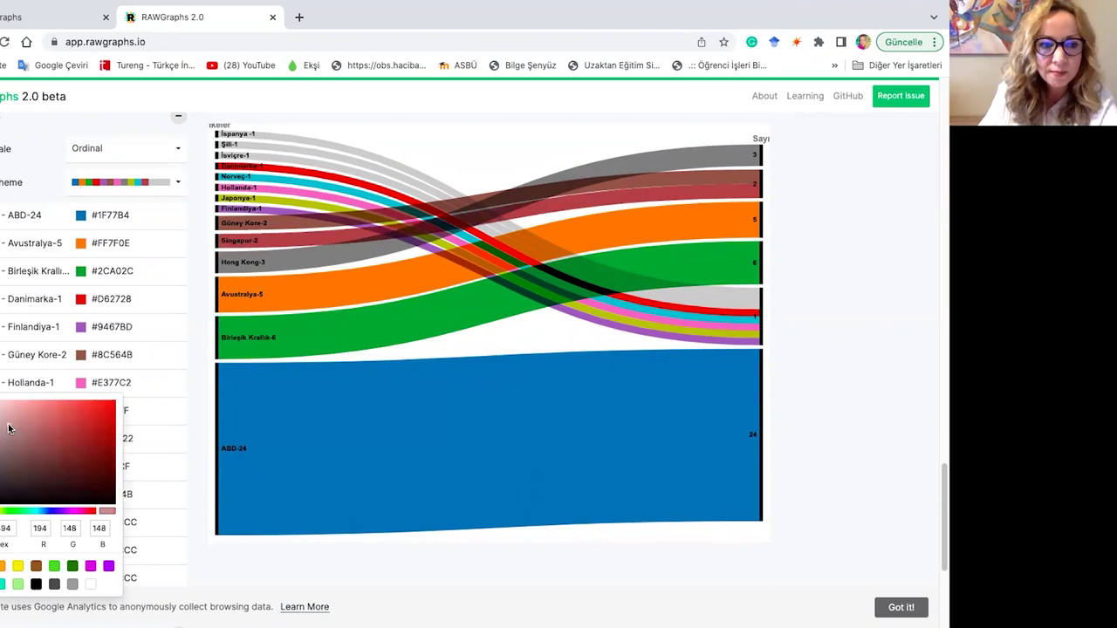
{"action": "left_click", "coordinate": [54, 566]}
{"action": "left_click", "coordinate": [13, 469]}
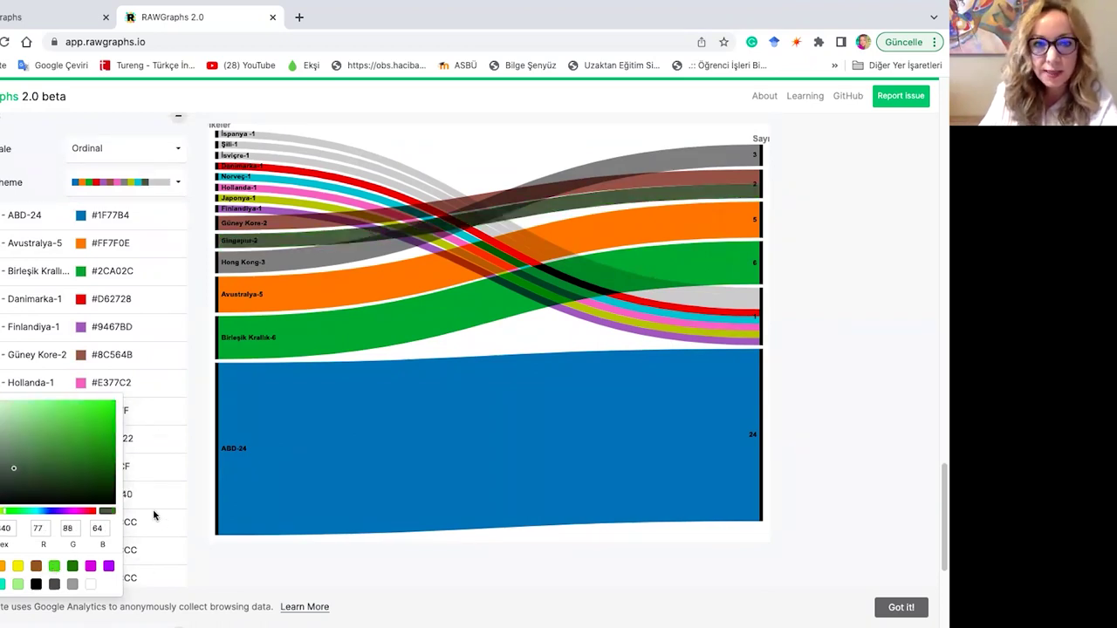
{"action": "left_click", "coordinate": [169, 489]}
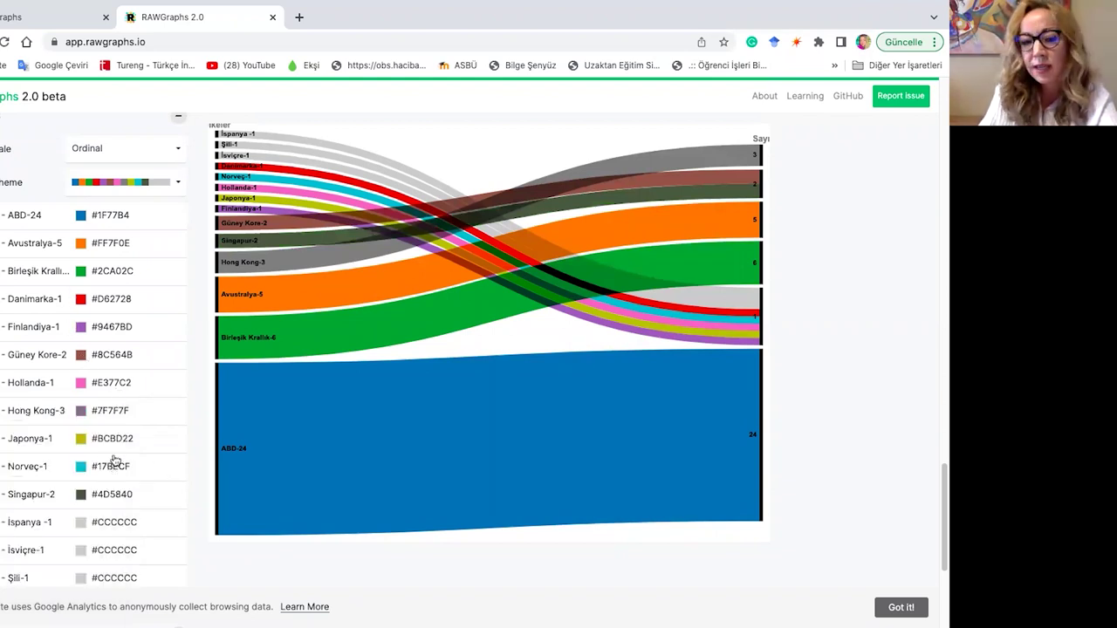
- Compare the artboard settings, variable mapping and country color list with the flows of the alluvial diagram
{"action": "scroll", "coordinate": [122, 419], "scroll_direction": "up", "scroll_amount": 1}
{"action": "scroll", "coordinate": [123, 422], "scroll_direction": "up", "scroll_amount": 4}
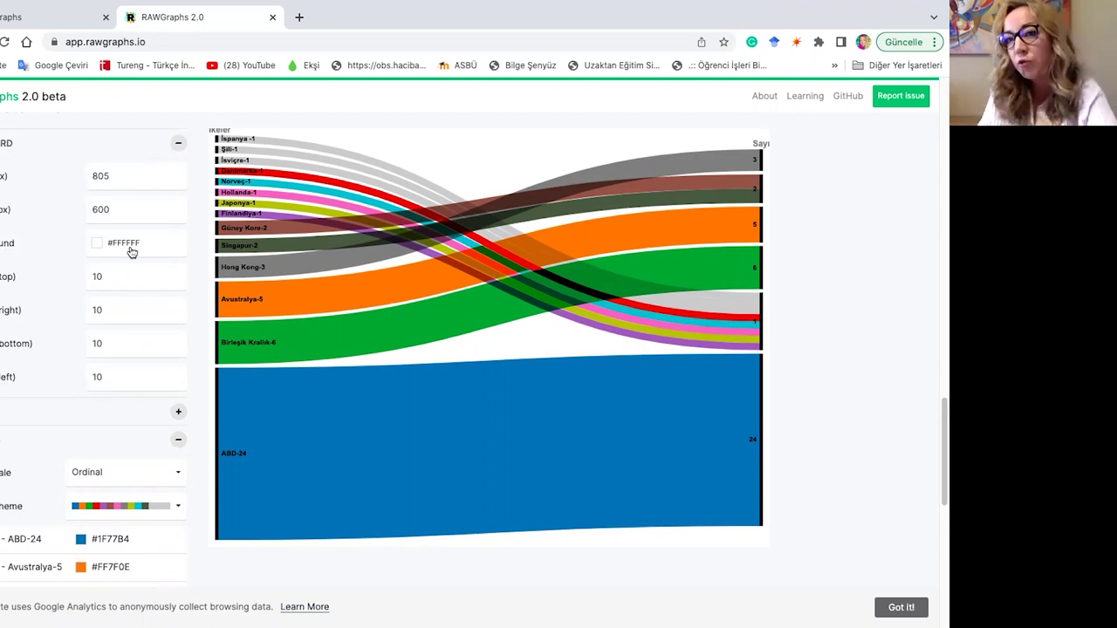
{"action": "scroll", "coordinate": [125, 458], "scroll_direction": "down", "scroll_amount": 5}
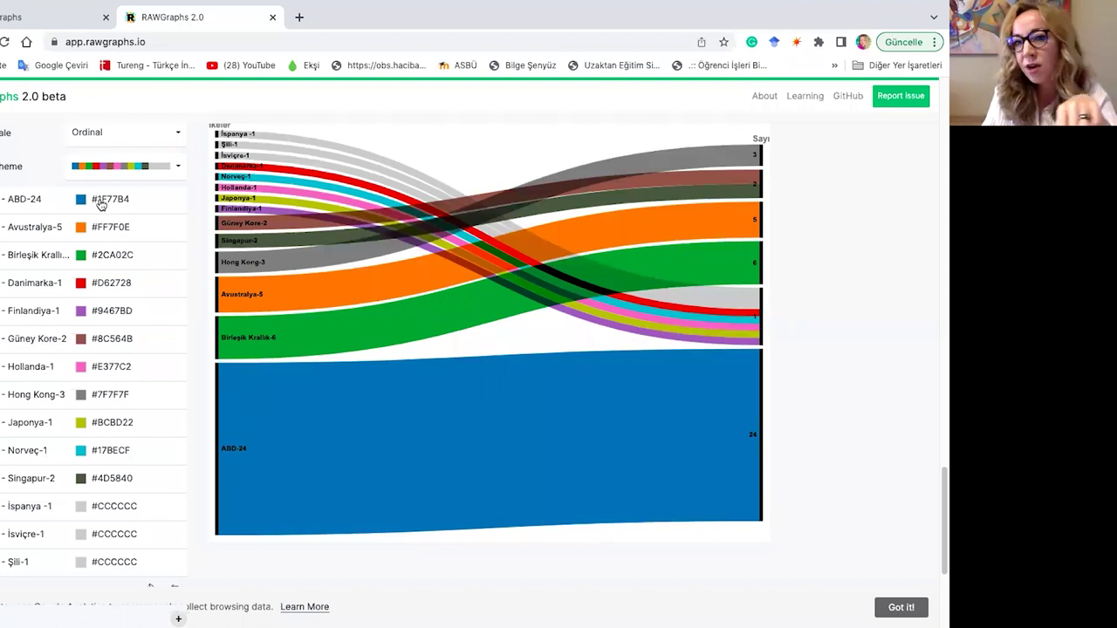
{"action": "scroll", "coordinate": [52, 428], "scroll_direction": "up", "scroll_amount": 2}
{"action": "scroll", "coordinate": [52, 427], "scroll_direction": "up", "scroll_amount": 3}
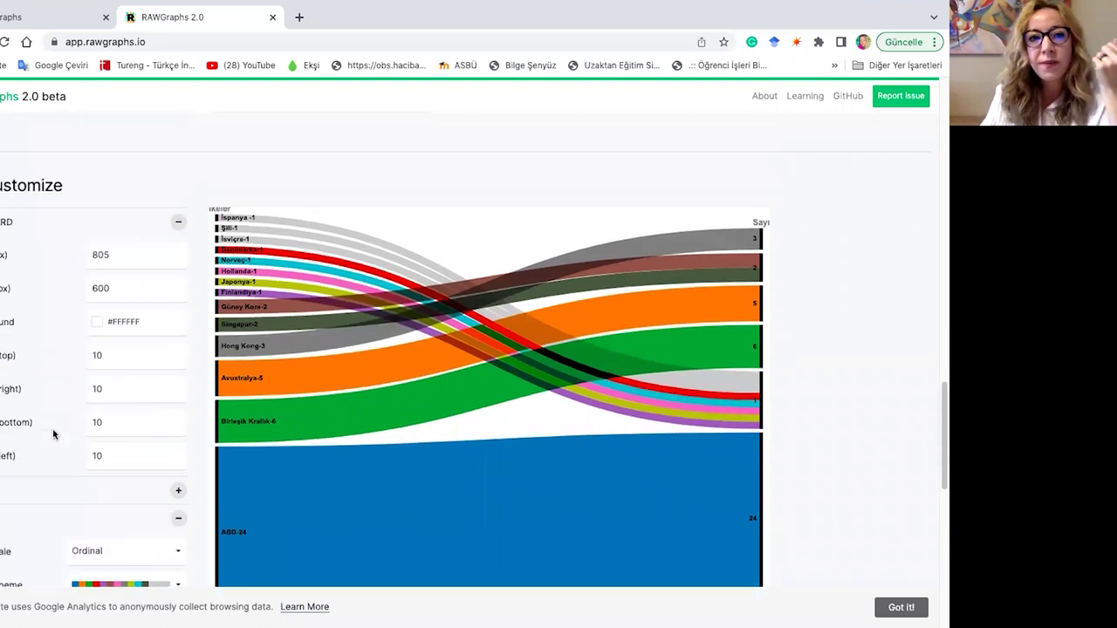
{"action": "scroll", "coordinate": [52, 432], "scroll_direction": "down", "scroll_amount": 3}
{"action": "scroll", "coordinate": [52, 430], "scroll_direction": "down", "scroll_amount": 3}
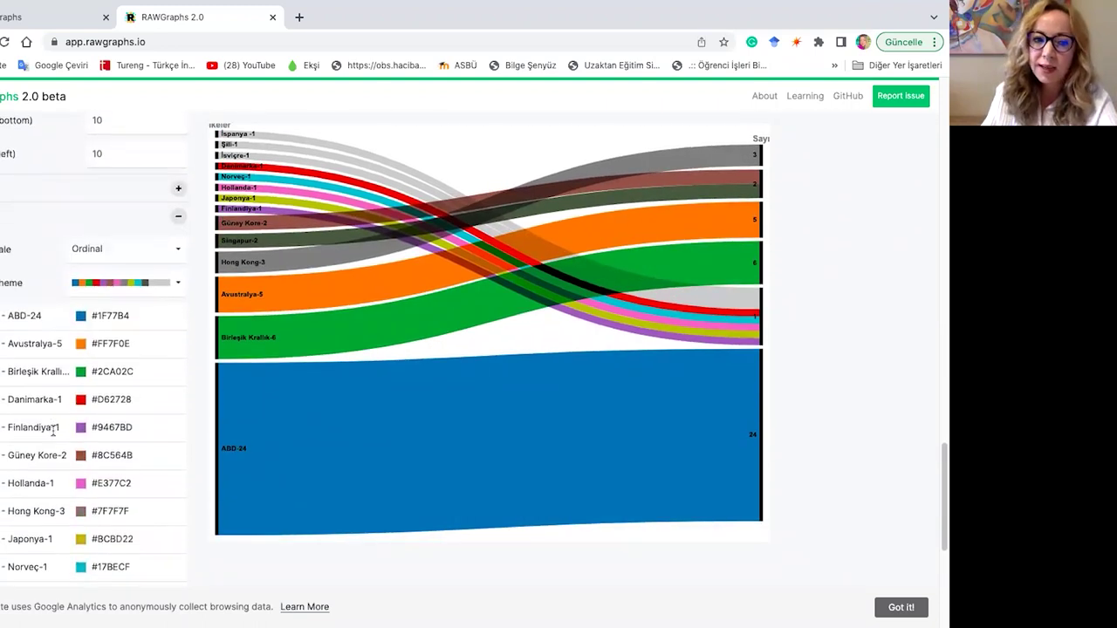
{"action": "scroll", "coordinate": [96, 423], "scroll_direction": "up", "scroll_amount": 6}
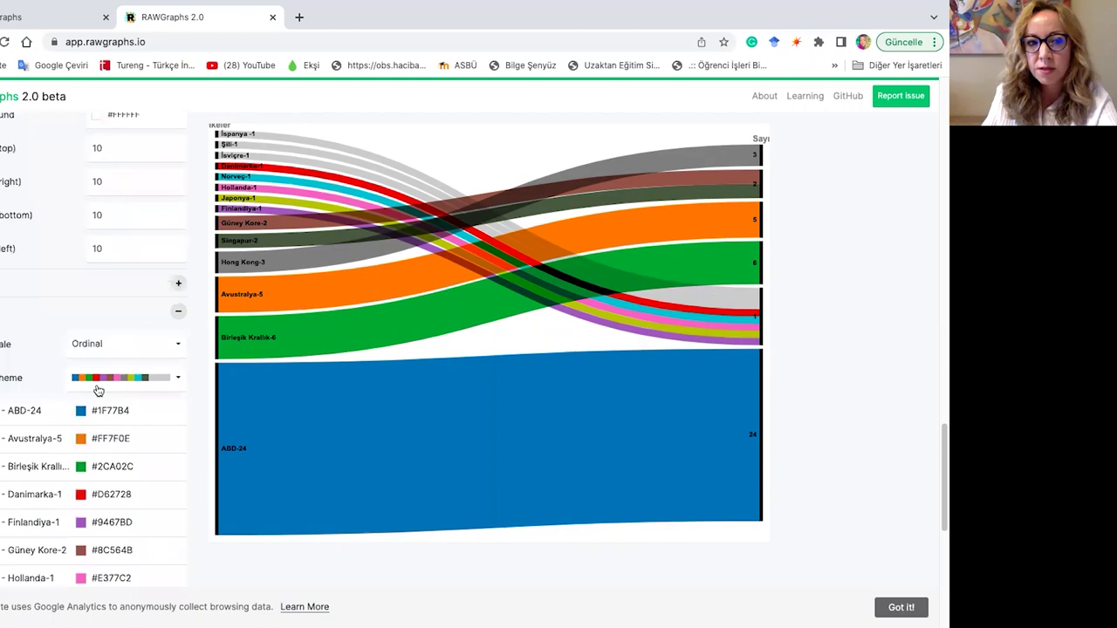
{"action": "scroll", "coordinate": [93, 445], "scroll_direction": "down", "scroll_amount": 1}
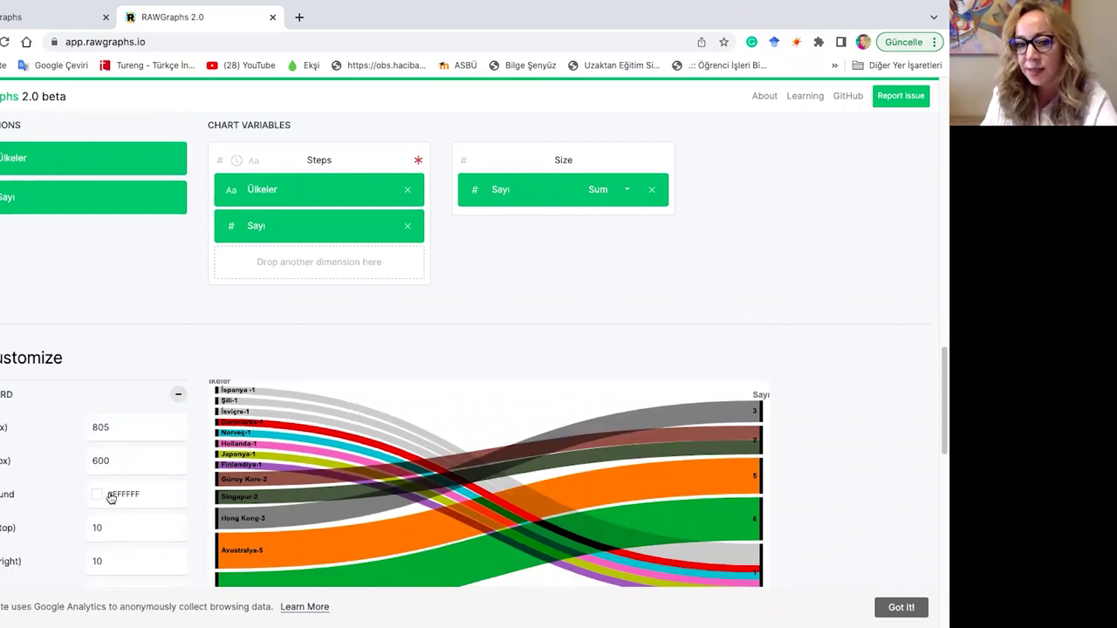
{"action": "scroll", "coordinate": [111, 498], "scroll_direction": "down", "scroll_amount": 5}
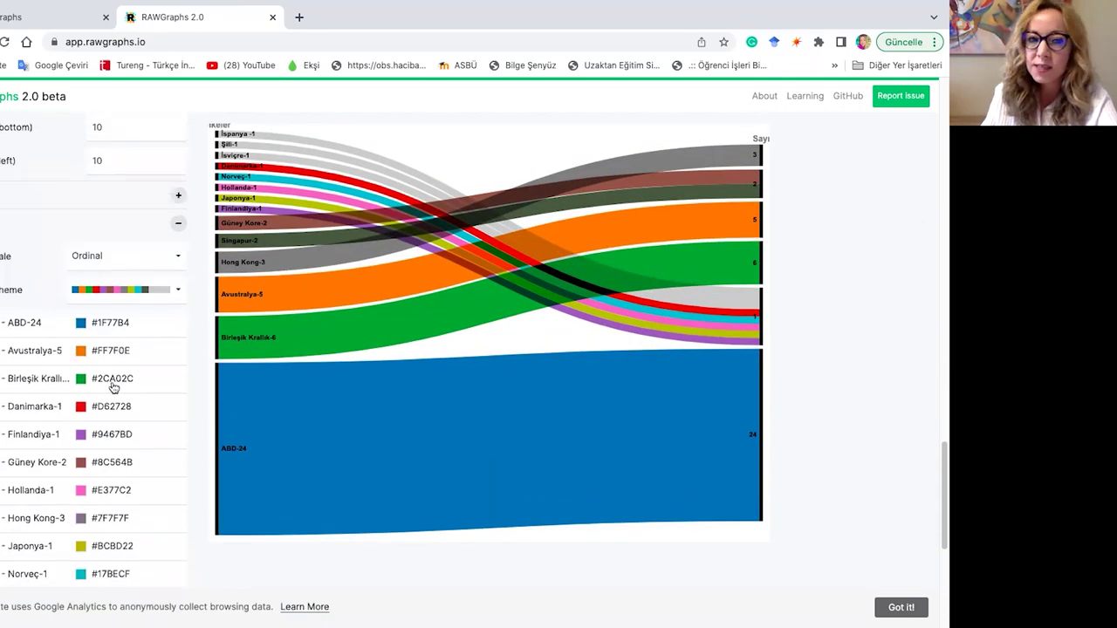
{"action": "scroll", "coordinate": [105, 422], "scroll_direction": "down", "scroll_amount": 5}
{"action": "scroll", "coordinate": [94, 428], "scroll_direction": "up", "scroll_amount": 6}
{"action": "scroll", "coordinate": [105, 429], "scroll_direction": "up", "scroll_amount": 5}
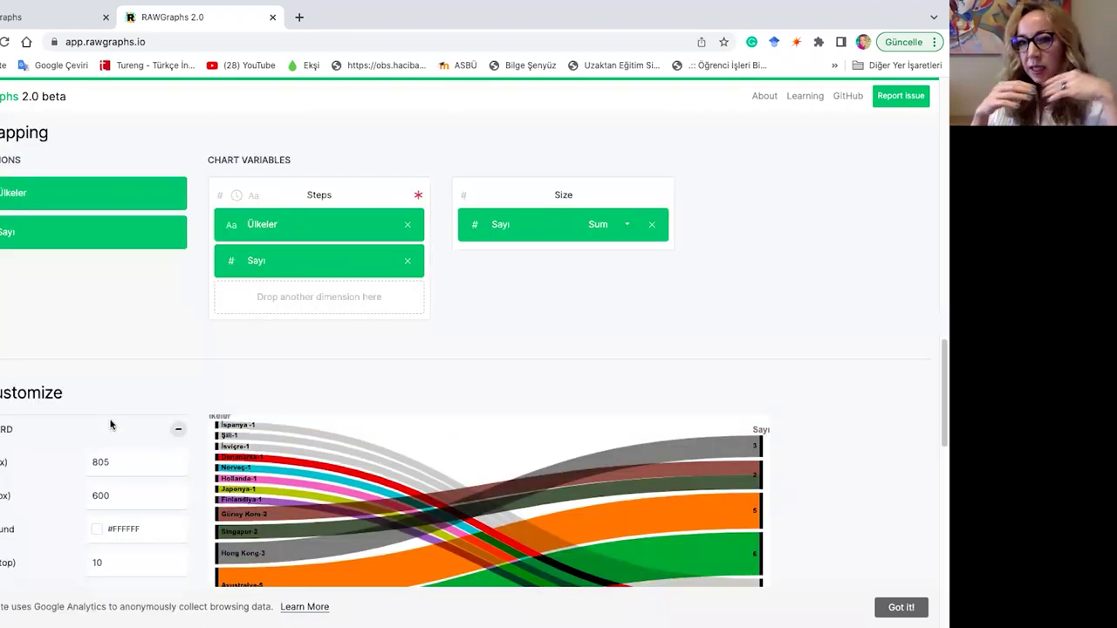
{"action": "scroll", "coordinate": [204, 389], "scroll_direction": "down", "scroll_amount": 3}
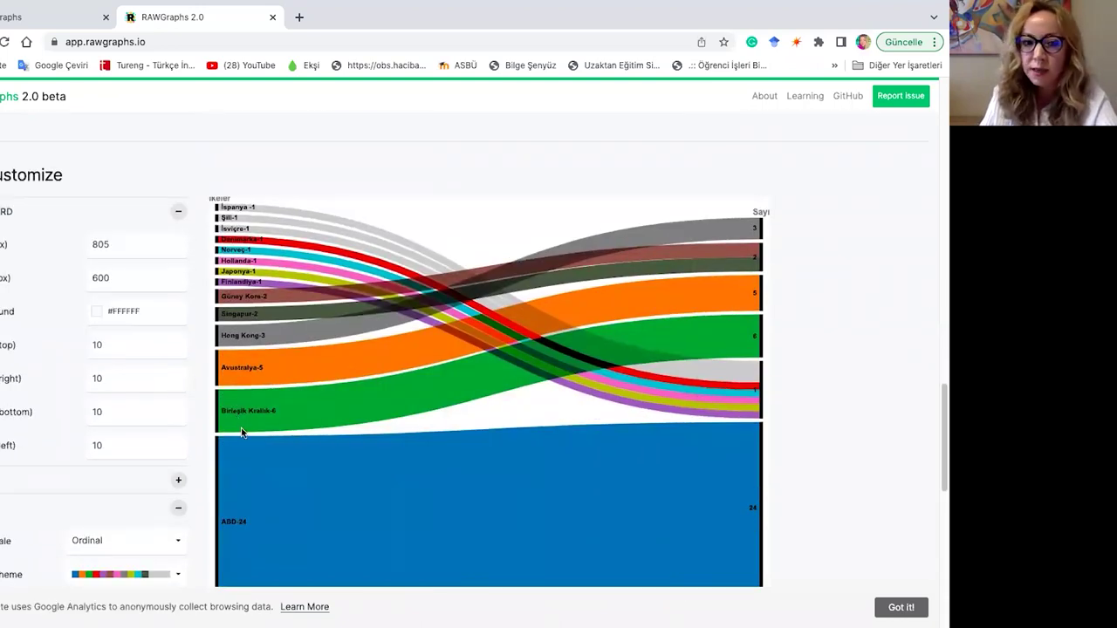
{"action": "mouse_move", "coordinate": [241, 427]}
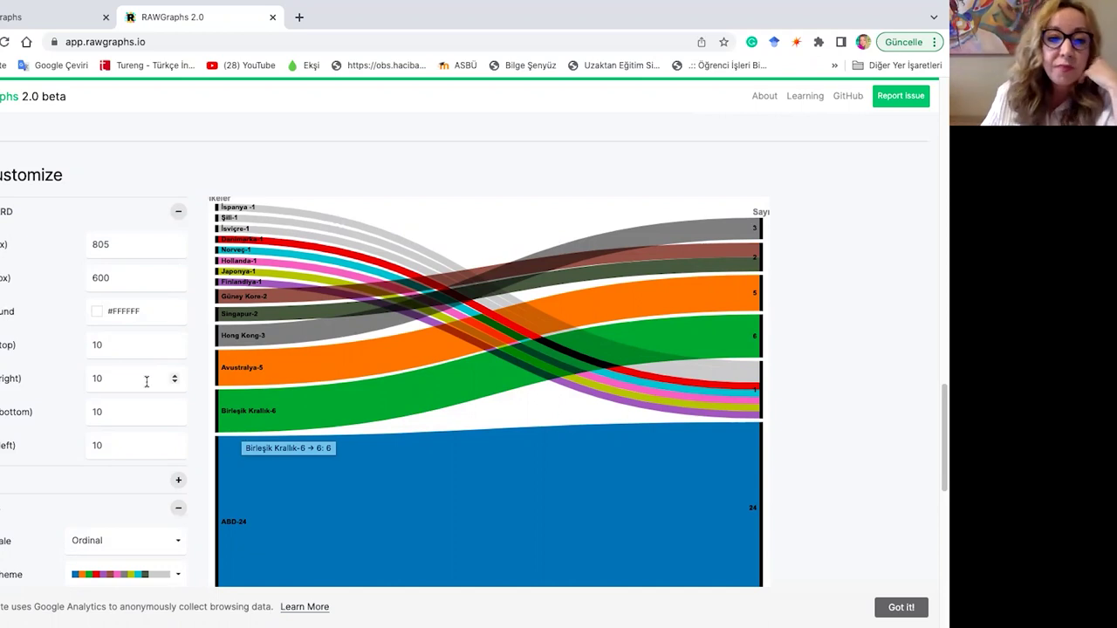
- Check the file formats available for exporting the alluvial diagram, leaving the format unchanged
{"action": "scroll", "coordinate": [174, 375], "scroll_direction": "down", "scroll_amount": 3}
{"action": "scroll", "coordinate": [168, 398], "scroll_direction": "down", "scroll_amount": 5}
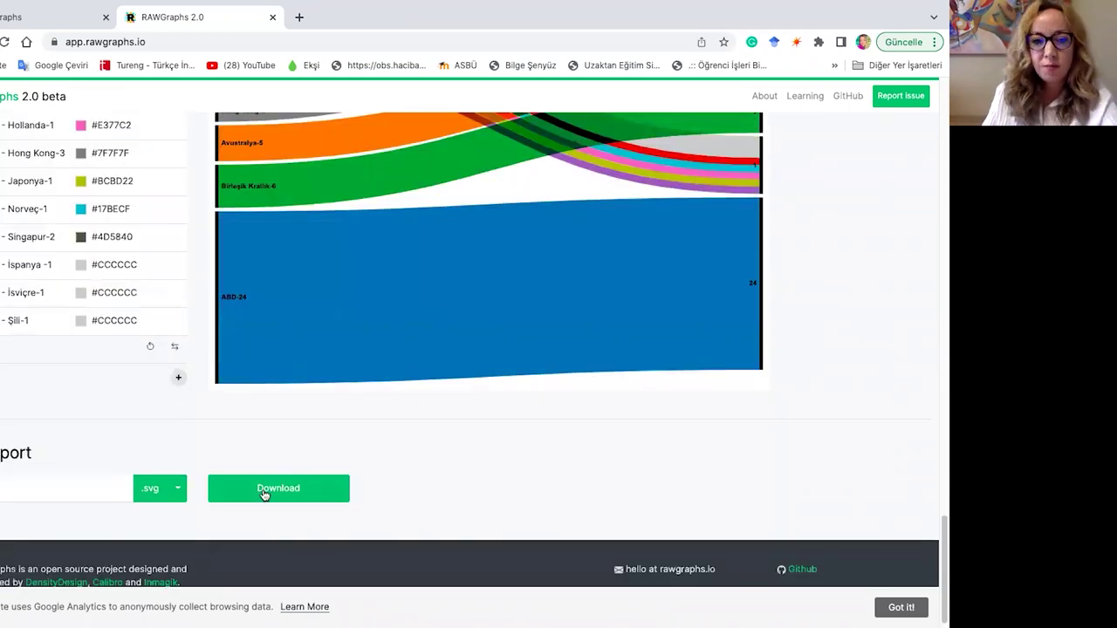
{"action": "left_click", "coordinate": [165, 496]}
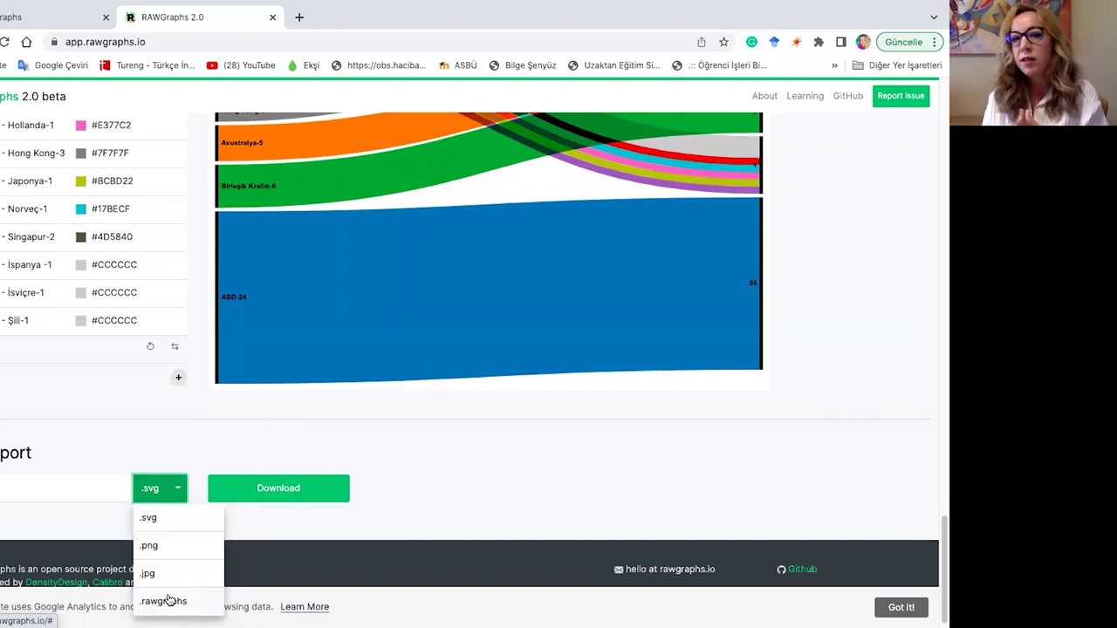
{"action": "left_click", "coordinate": [478, 466]}
- Review the alluvial diagram's mapping, the available chart types and the rows of the loaded data table
{"action": "scroll", "coordinate": [478, 469], "scroll_direction": "up", "scroll_amount": 3}
{"action": "scroll", "coordinate": [478, 467], "scroll_direction": "up", "scroll_amount": 5}
{"action": "scroll", "coordinate": [478, 466], "scroll_direction": "down", "scroll_amount": 7}
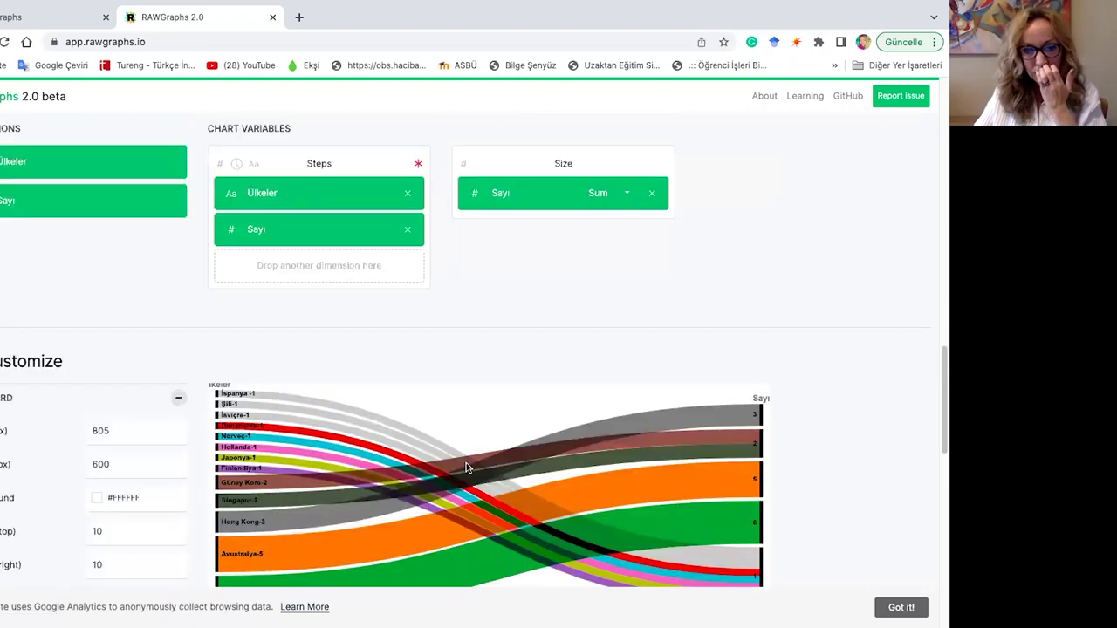
{"action": "scroll", "coordinate": [131, 458], "scroll_direction": "up", "scroll_amount": 5}
{"action": "scroll", "coordinate": [168, 452], "scroll_direction": "up", "scroll_amount": 10}
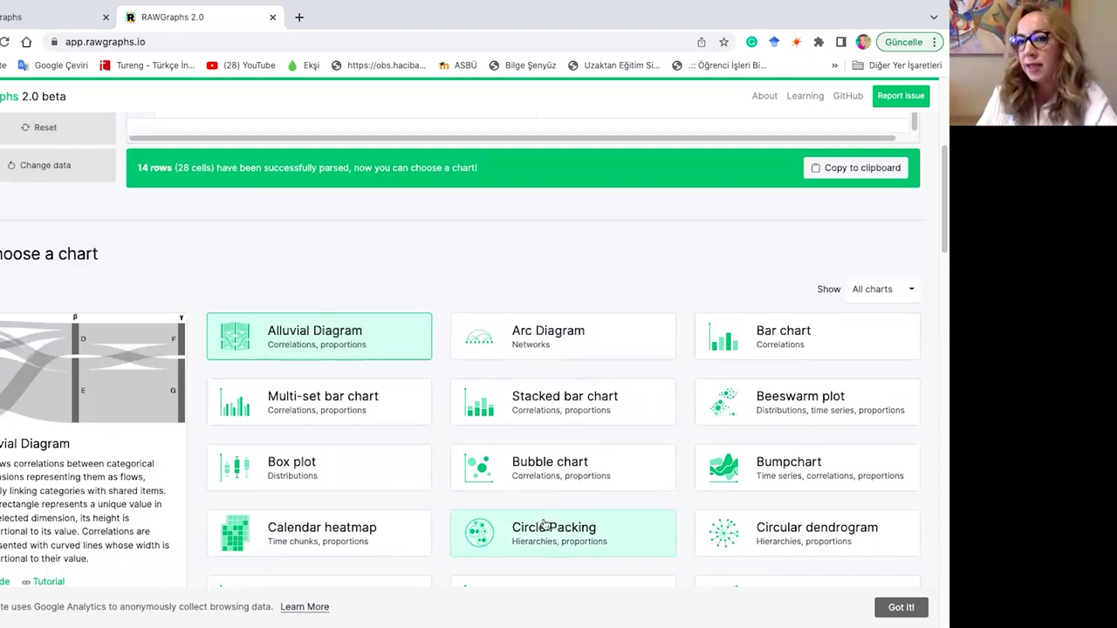
{"action": "scroll", "coordinate": [532, 520], "scroll_direction": "up", "scroll_amount": 4}
{"action": "scroll", "coordinate": [451, 307], "scroll_direction": "up", "scroll_amount": 3}
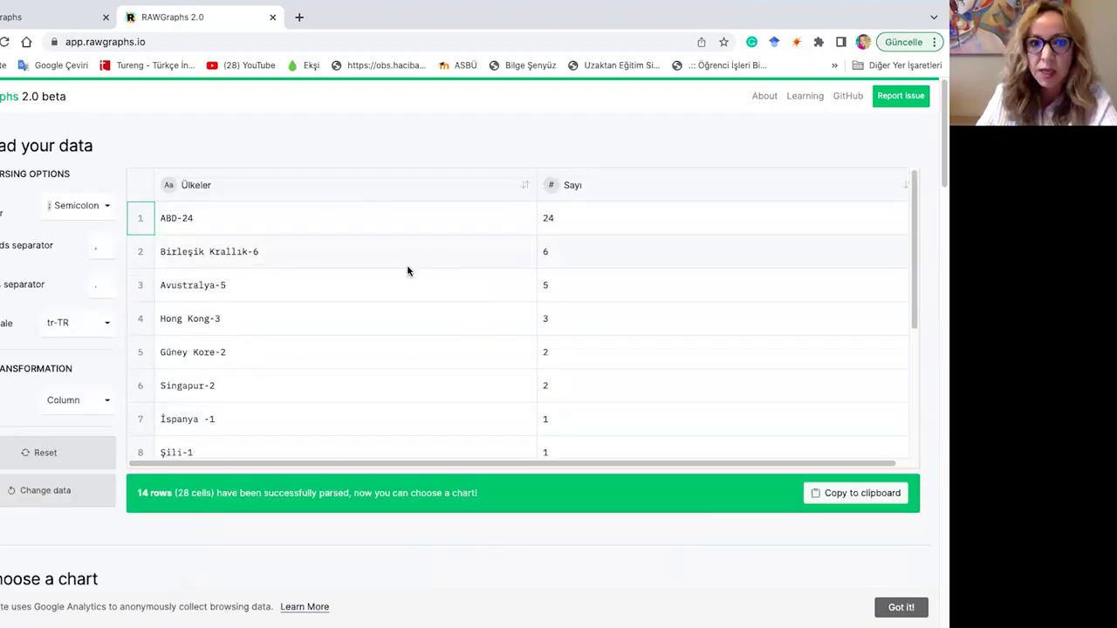
{"action": "scroll", "coordinate": [406, 362], "scroll_direction": "down", "scroll_amount": 2}
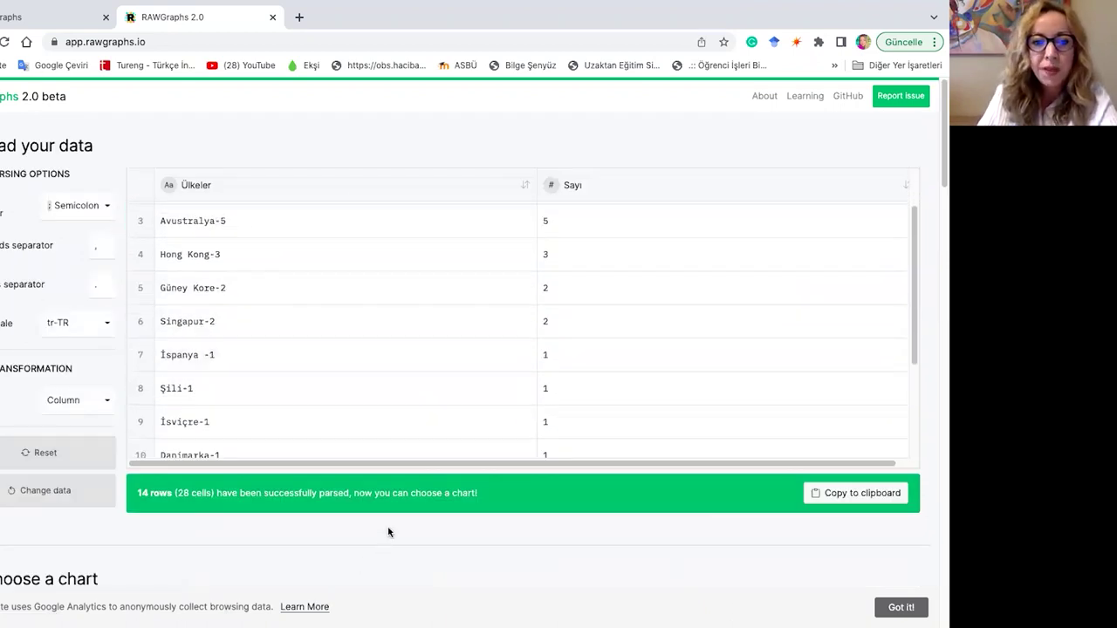
{"action": "scroll", "coordinate": [386, 531], "scroll_direction": "down", "scroll_amount": 4}
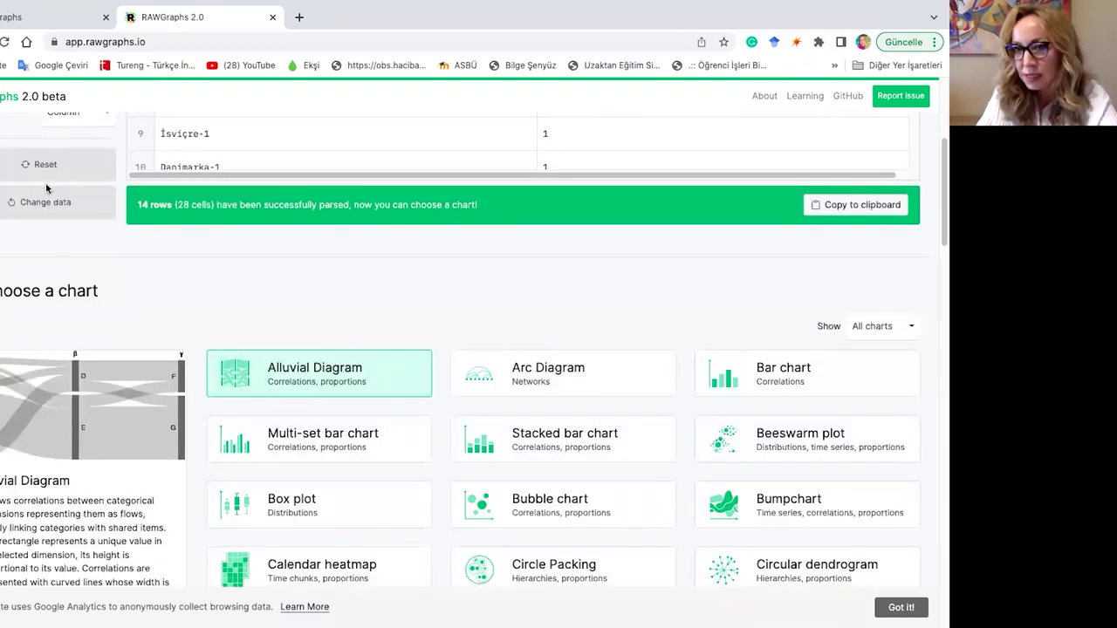
- Change the chart type to Circle Packing and map Ülkeler and Sayı to its Hierarchy variable
{"action": "scroll", "coordinate": [623, 538], "scroll_direction": "down", "scroll_amount": 1}
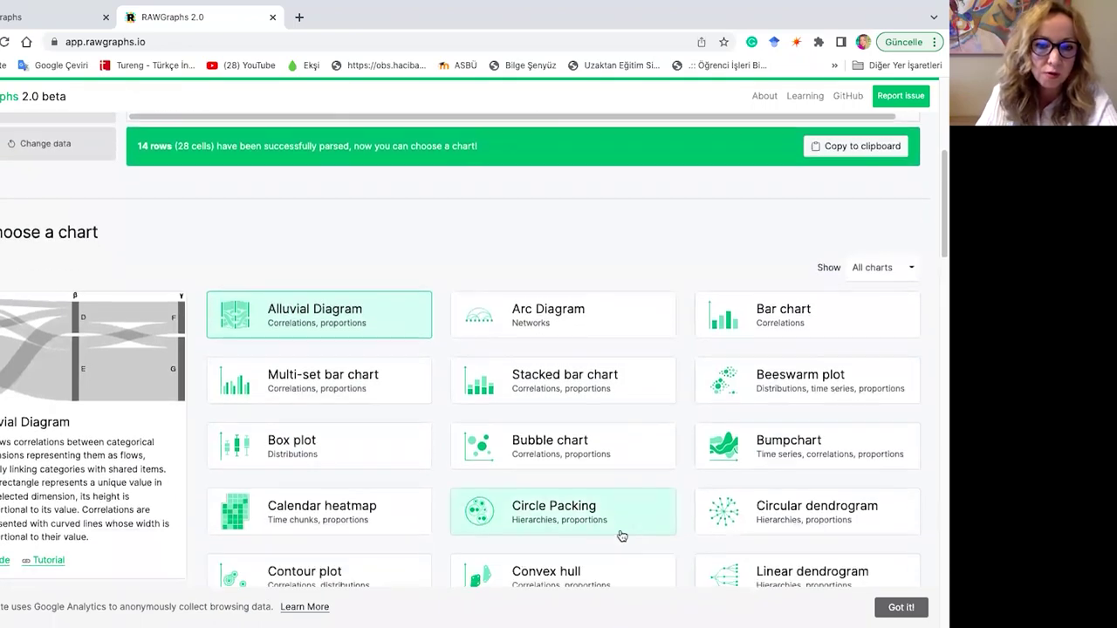
{"action": "left_click", "coordinate": [611, 527]}
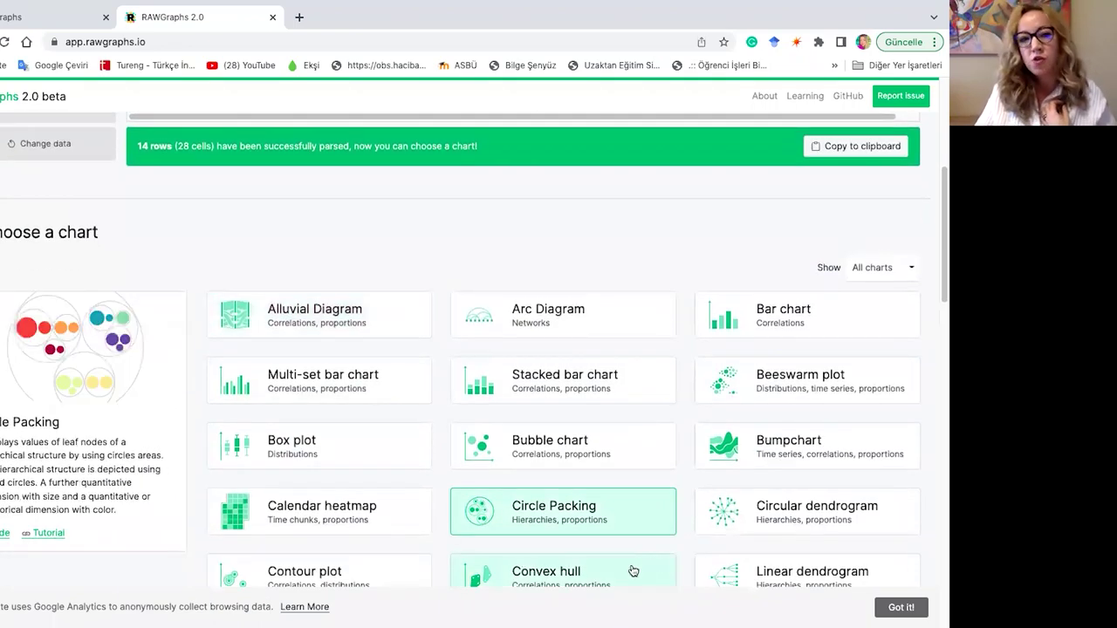
{"action": "scroll", "coordinate": [177, 500], "scroll_direction": "down", "scroll_amount": 1}
{"action": "scroll", "coordinate": [178, 498], "scroll_direction": "down", "scroll_amount": 10}
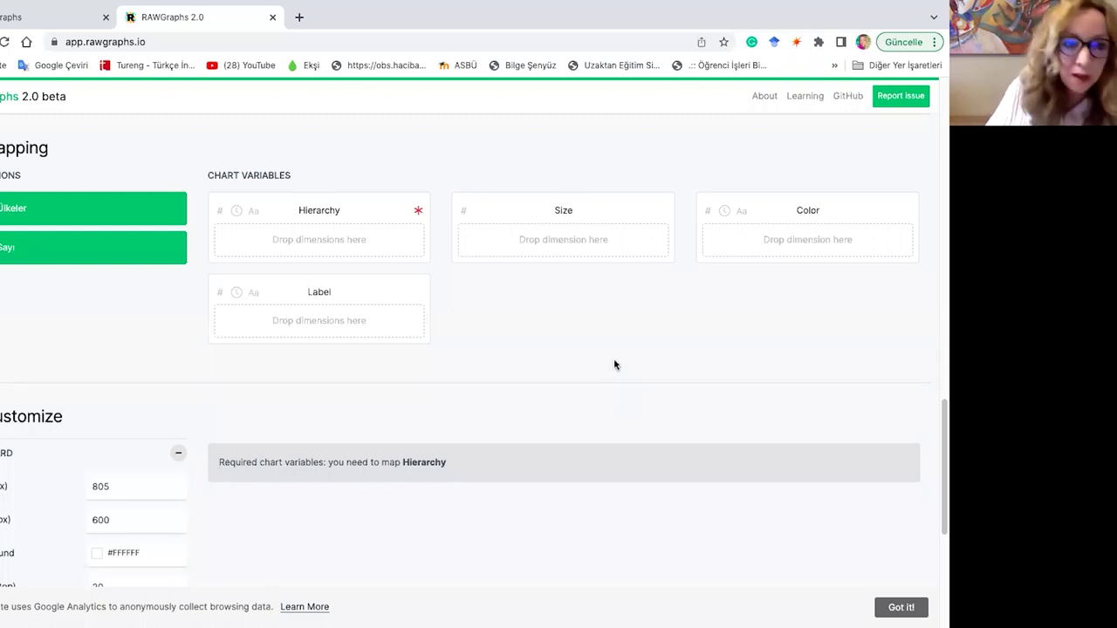
{"action": "left_click_drag", "start_coordinate": [91, 206], "coordinate": [317, 239]}
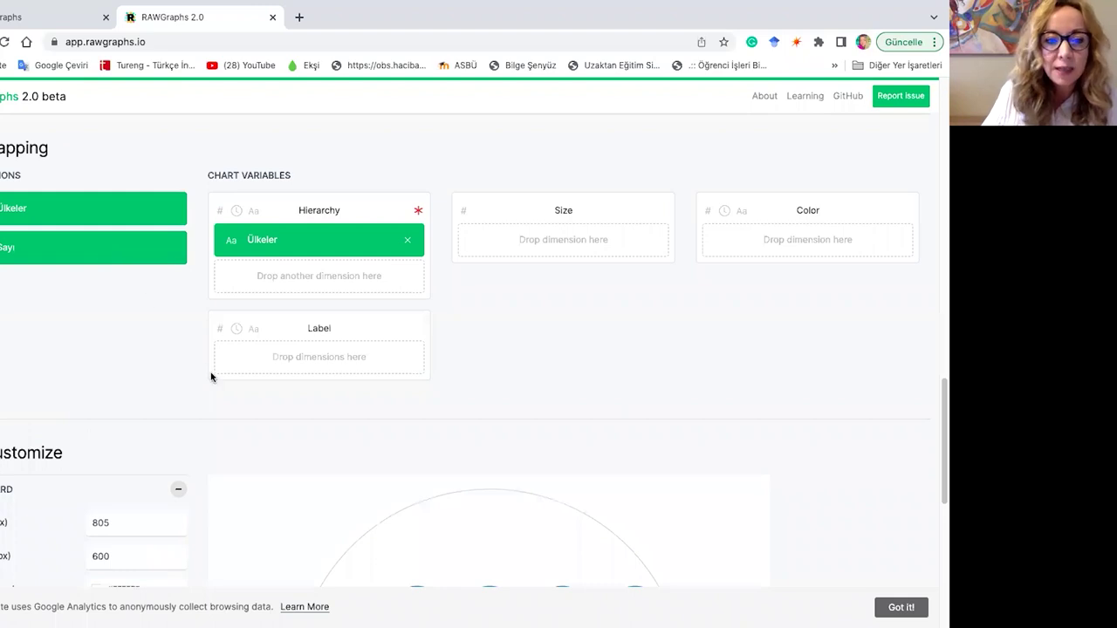
{"action": "left_click_drag", "start_coordinate": [93, 257], "coordinate": [319, 276]}
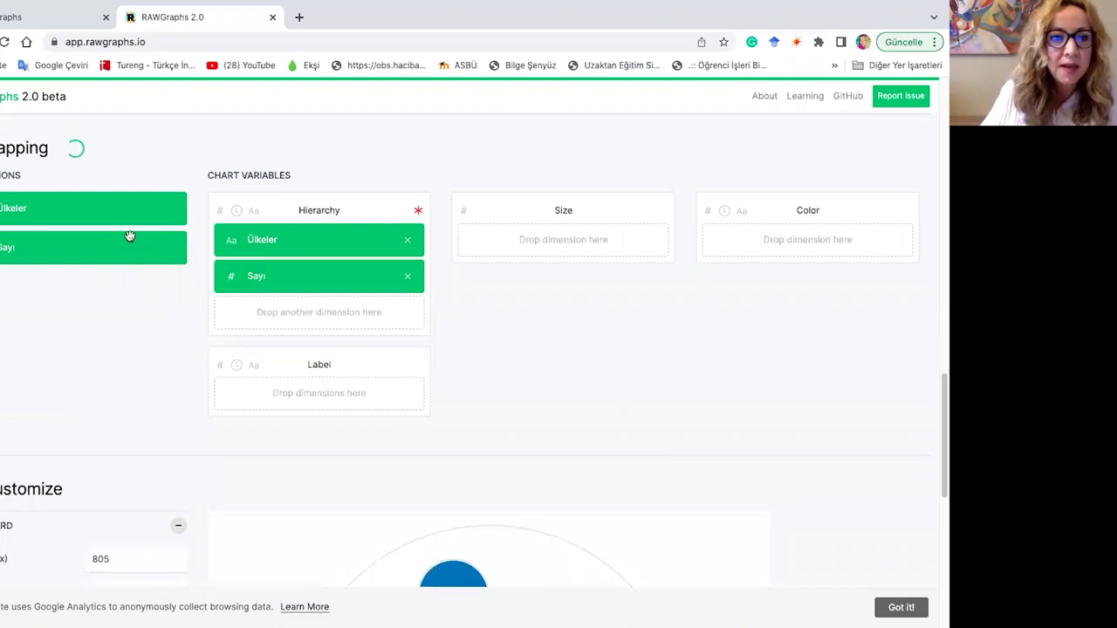
- Map Sayı to the Size variable of the Circle Packing chart and Ülkeler to its Color and Label variables
{"action": "left_click_drag", "start_coordinate": [92, 251], "coordinate": [568, 254]}
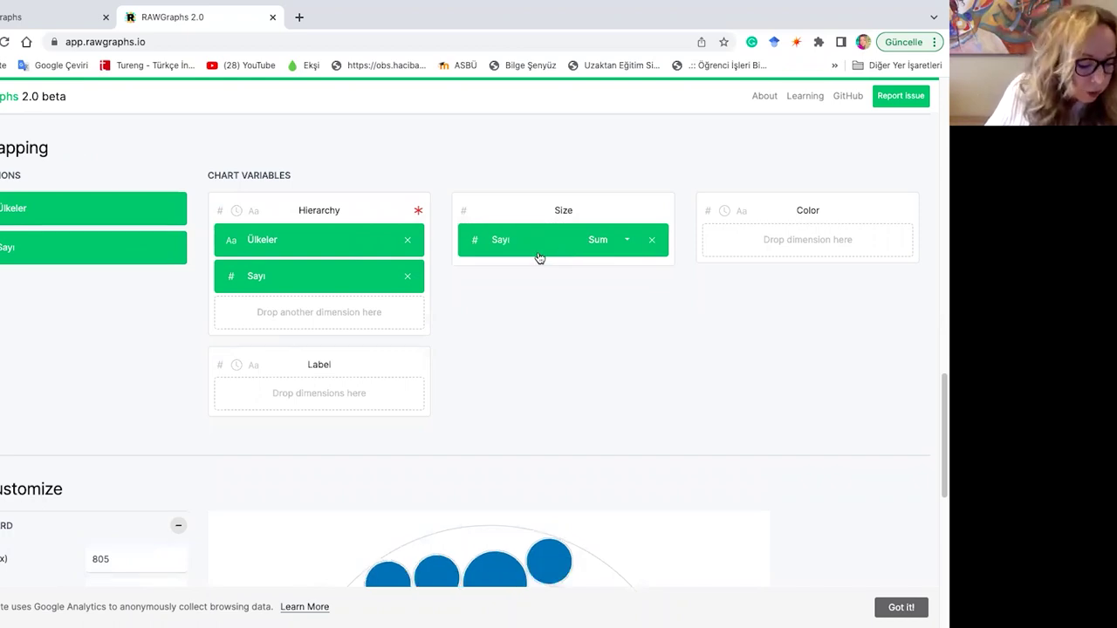
{"action": "left_click_drag", "start_coordinate": [4, 206], "coordinate": [723, 236]}
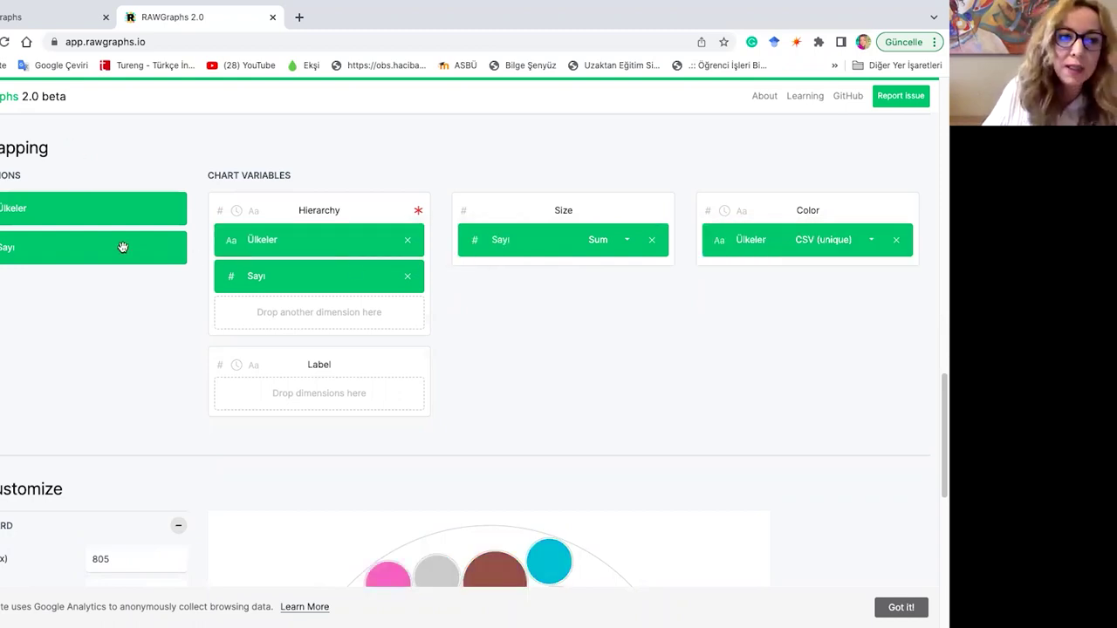
{"action": "left_click_drag", "start_coordinate": [70, 209], "coordinate": [324, 399]}
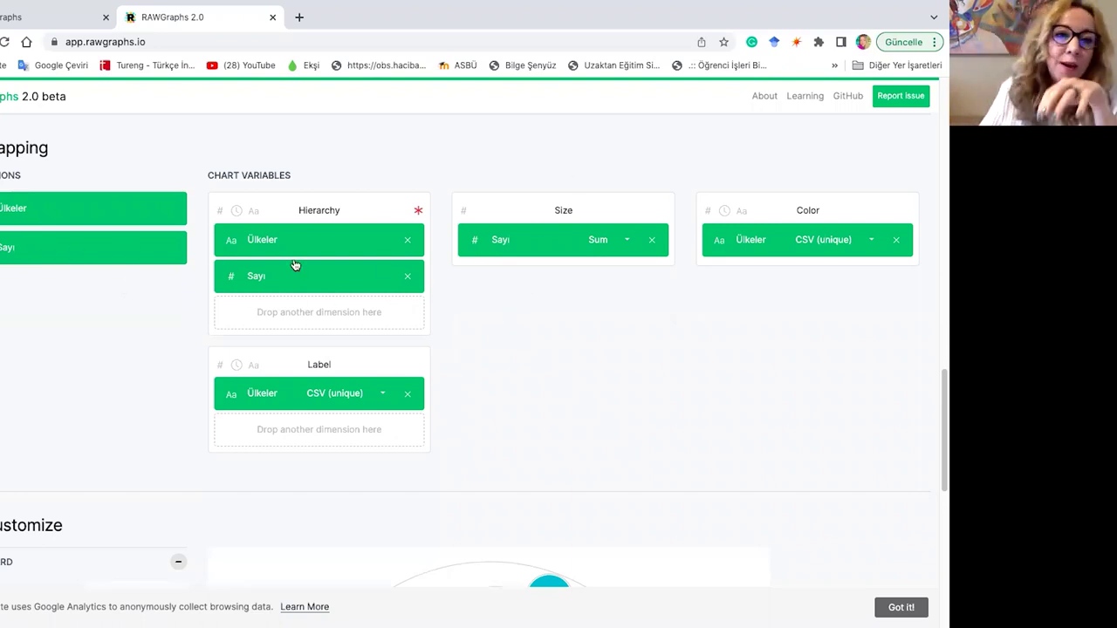
{"action": "scroll", "coordinate": [507, 327], "scroll_direction": "down", "scroll_amount": 5}
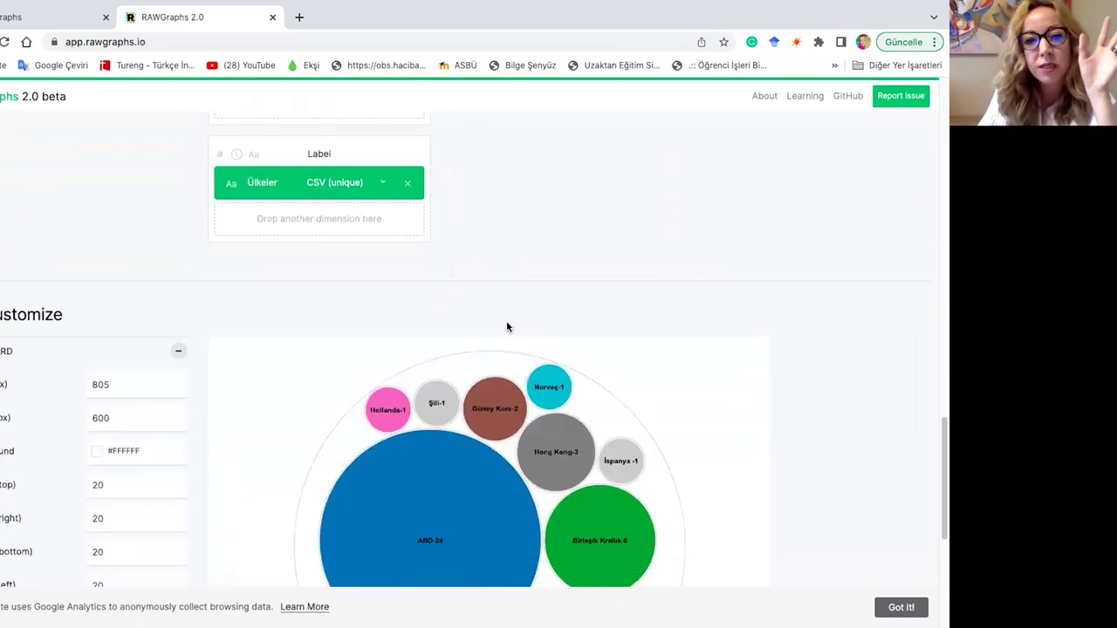
{"action": "scroll", "coordinate": [507, 327], "scroll_direction": "down", "scroll_amount": 6}
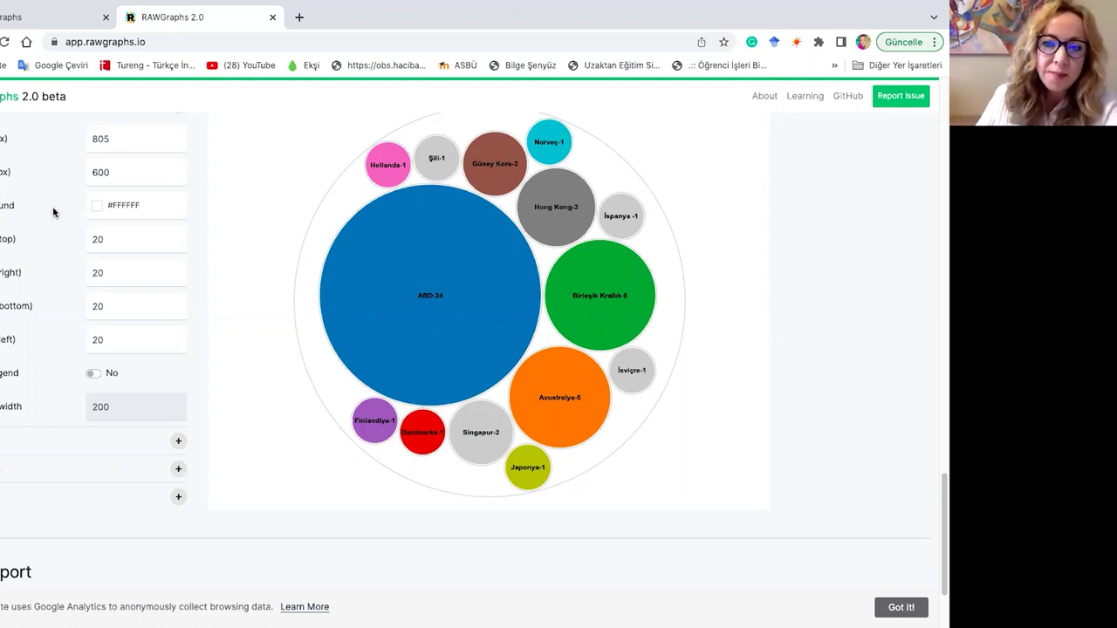
- Expand the color settings and set the artboard width of the Circle Packing chart to 500 px
{"action": "scroll", "coordinate": [199, 354], "scroll_direction": "down", "scroll_amount": 1}
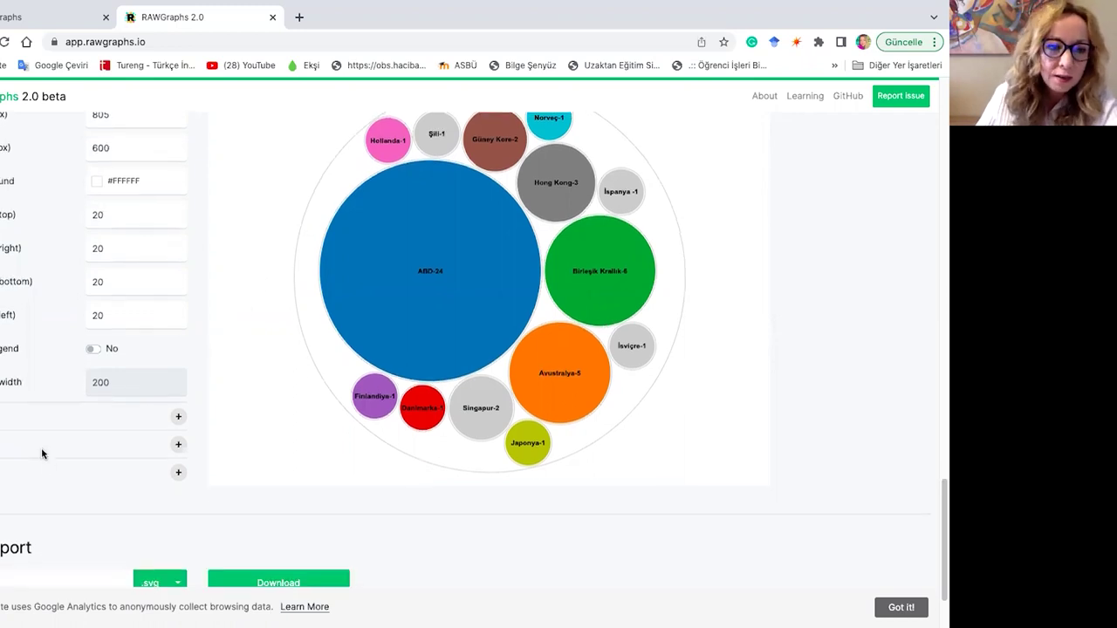
{"action": "left_click", "coordinate": [178, 444]}
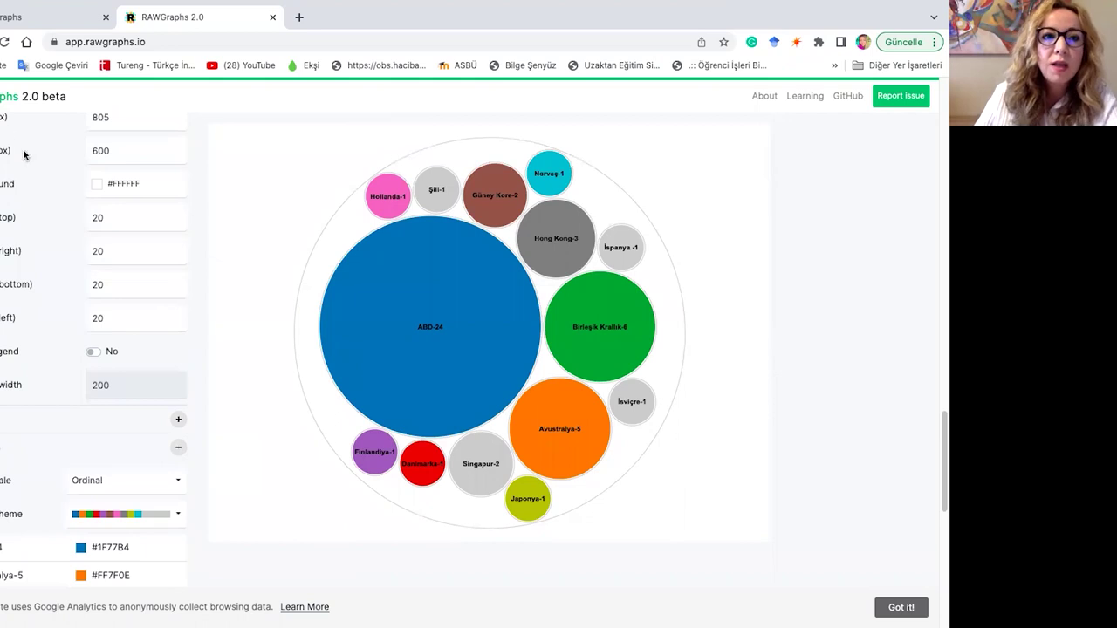
{"action": "left_click", "coordinate": [114, 122]}
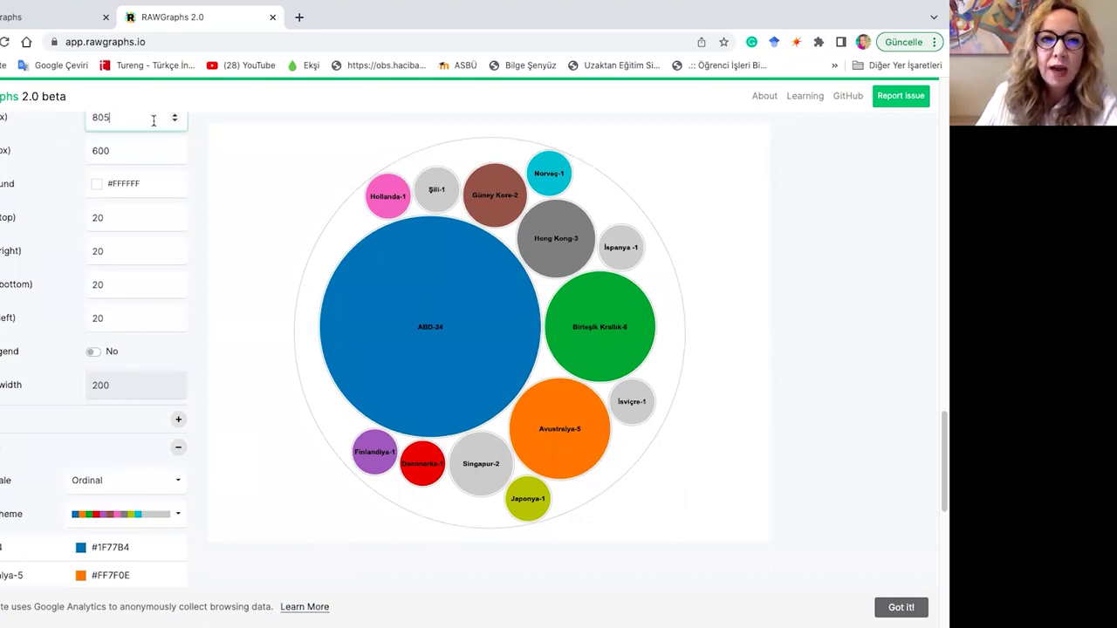
{"action": "left_click", "coordinate": [174, 122]}
{"action": "left_click", "coordinate": [174, 122]}
{"action": "left_click", "coordinate": [173, 122]}
{"action": "double_click", "coordinate": [118, 122]}
{"action": "type", "text": "400"}
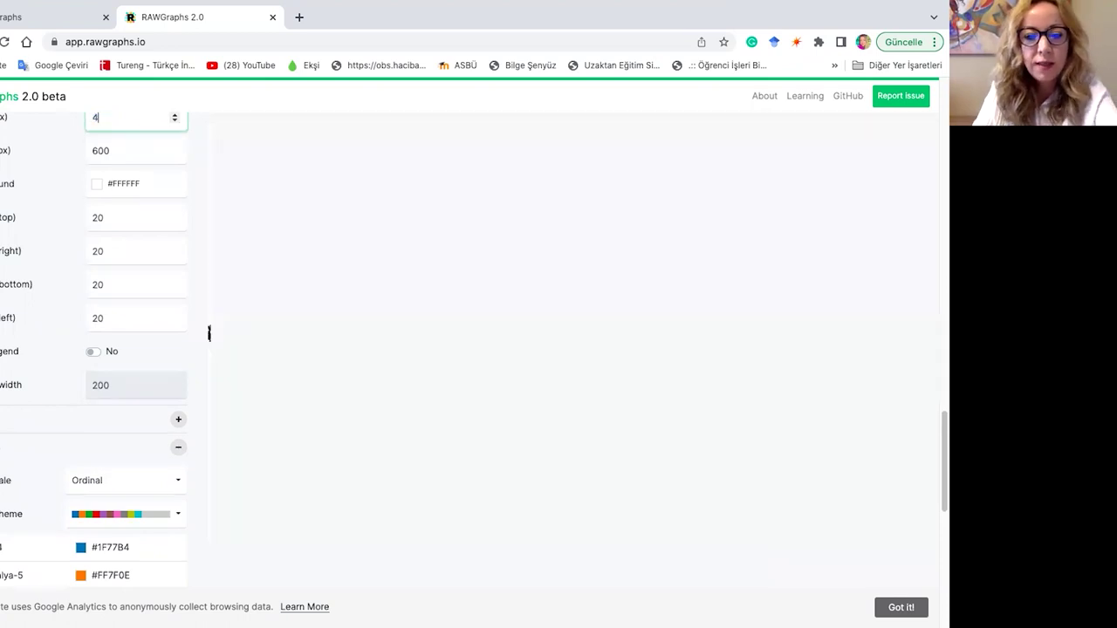
{"action": "key", "text": "BackSpace"}
{"action": "key", "text": "BackSpace"}
{"action": "key", "text": "BackSpace"}
{"action": "type", "text": "500"}
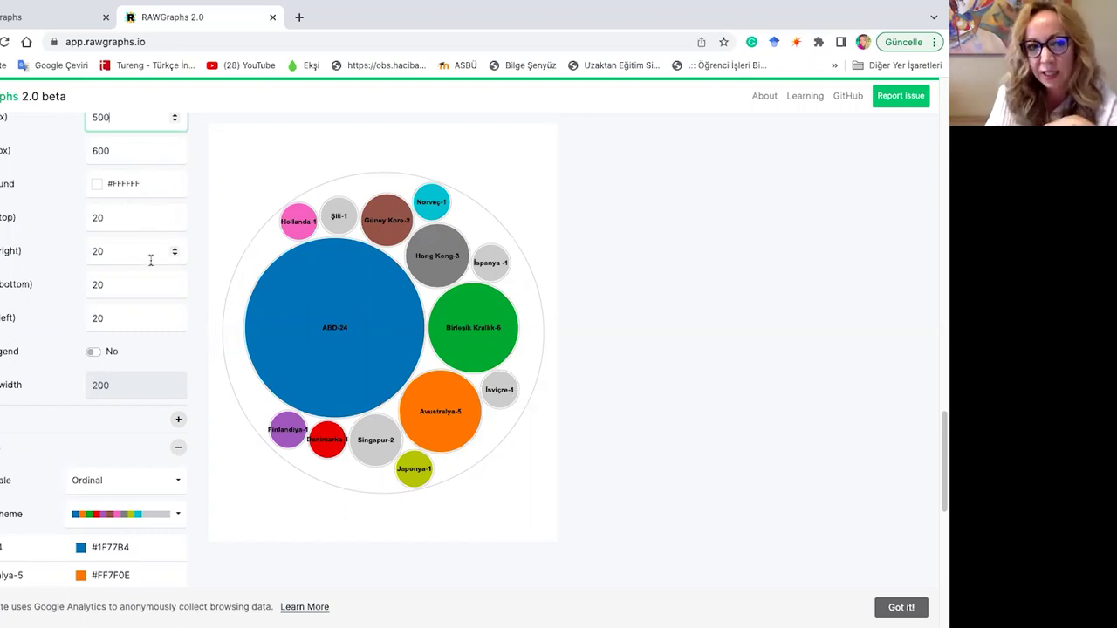
- Change the color of the ABD-24 circle to the muted blue #4B6E87
{"action": "scroll", "coordinate": [135, 383], "scroll_direction": "down", "scroll_amount": 3}
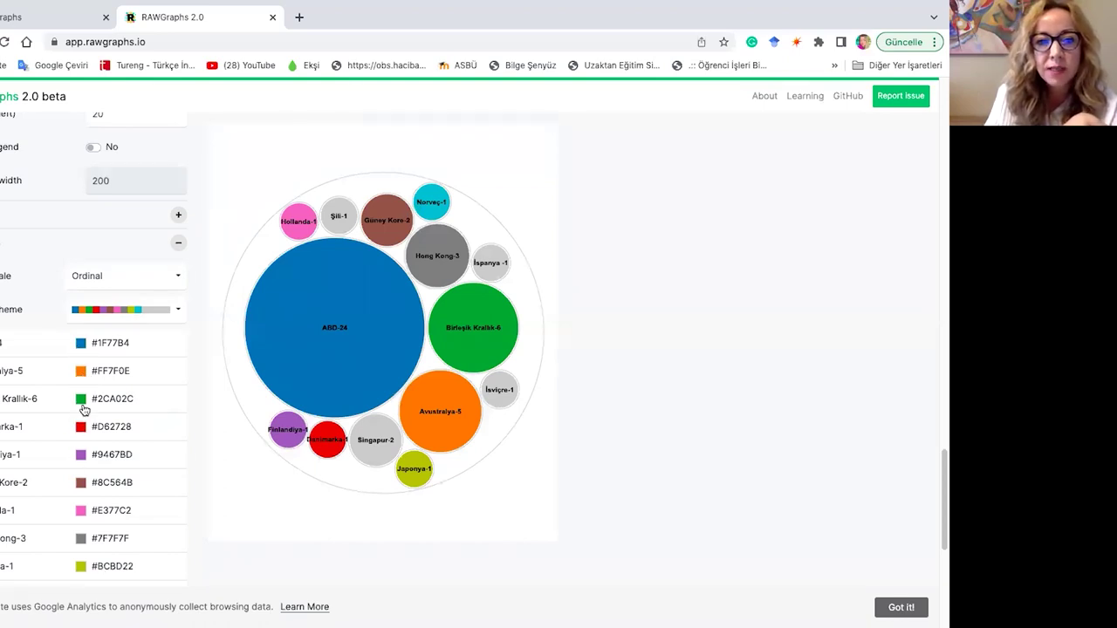
{"action": "left_click", "coordinate": [80, 343]}
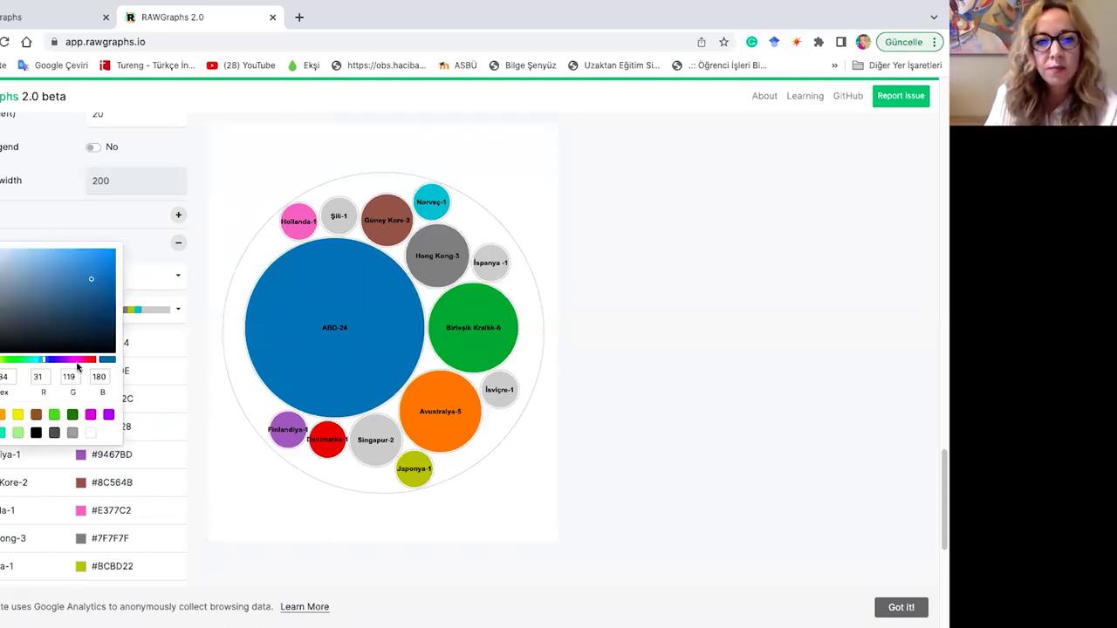
{"action": "left_click", "coordinate": [77, 368]}
{"action": "left_click", "coordinate": [85, 349]}
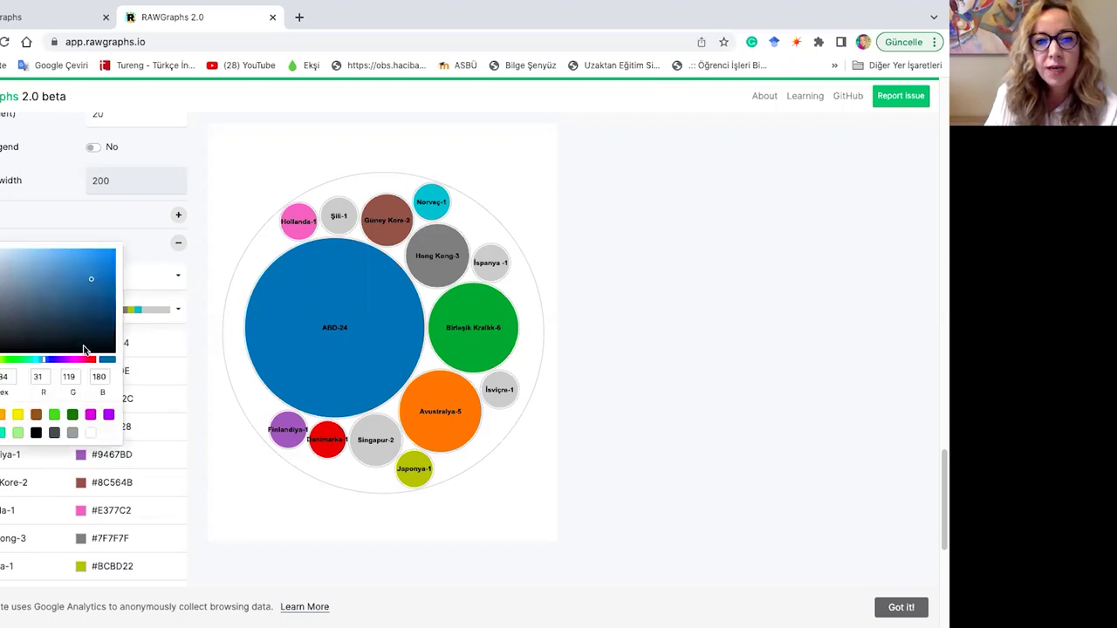
{"action": "left_click", "coordinate": [36, 297]}
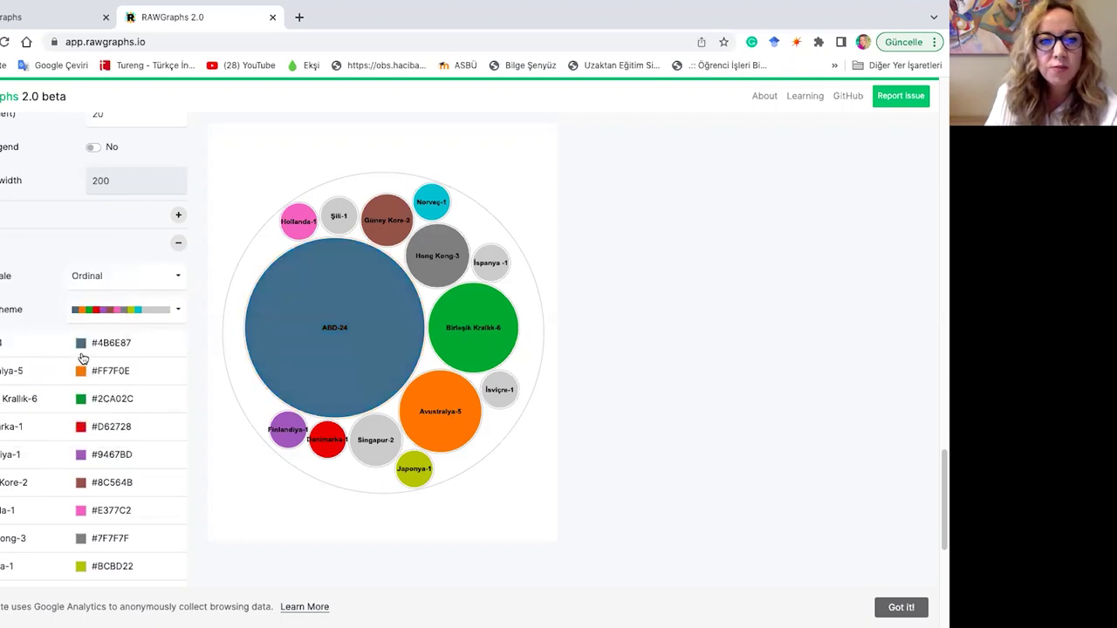
- Try the Turbo discrete and Spectral discrete color schemes on the Circle Packing chart
{"action": "left_click", "coordinate": [122, 311]}
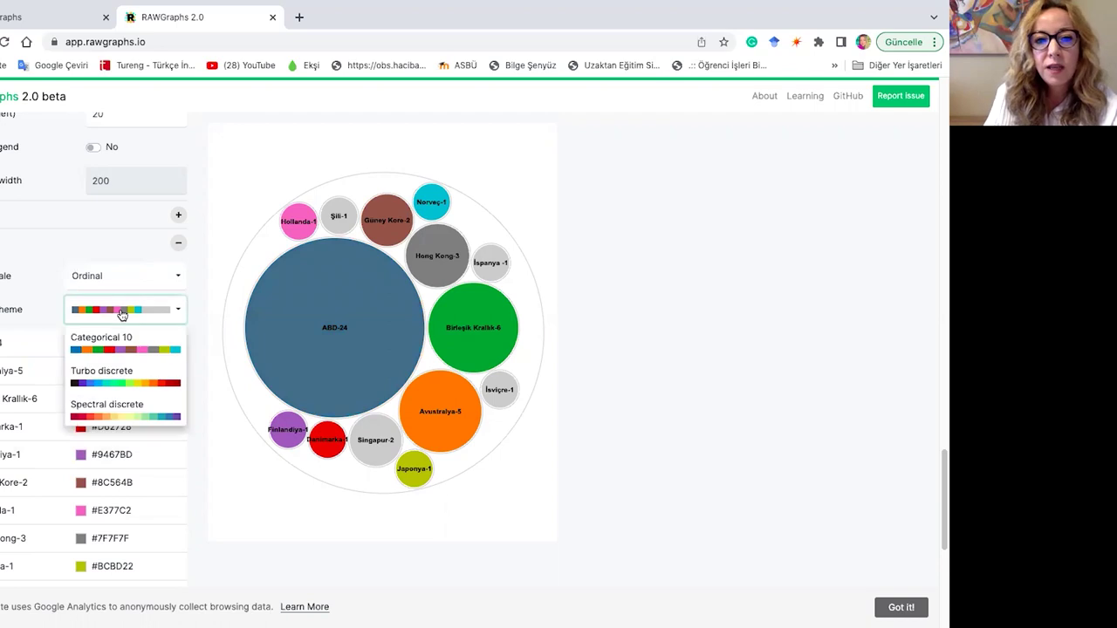
{"action": "left_click", "coordinate": [111, 381]}
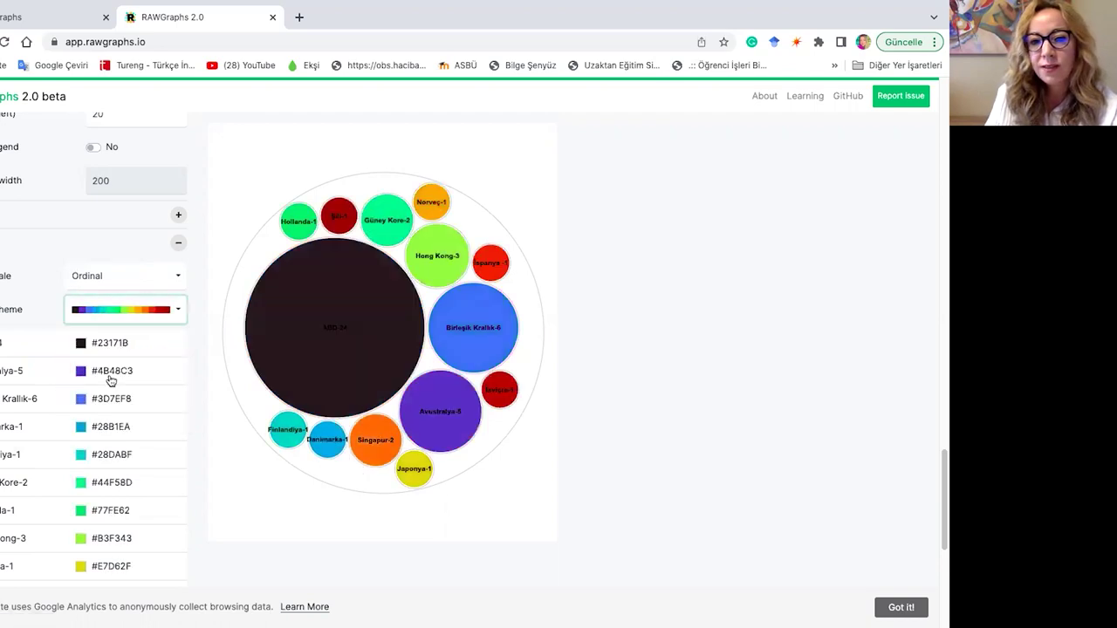
{"action": "left_click", "coordinate": [144, 320]}
{"action": "left_click", "coordinate": [107, 415]}
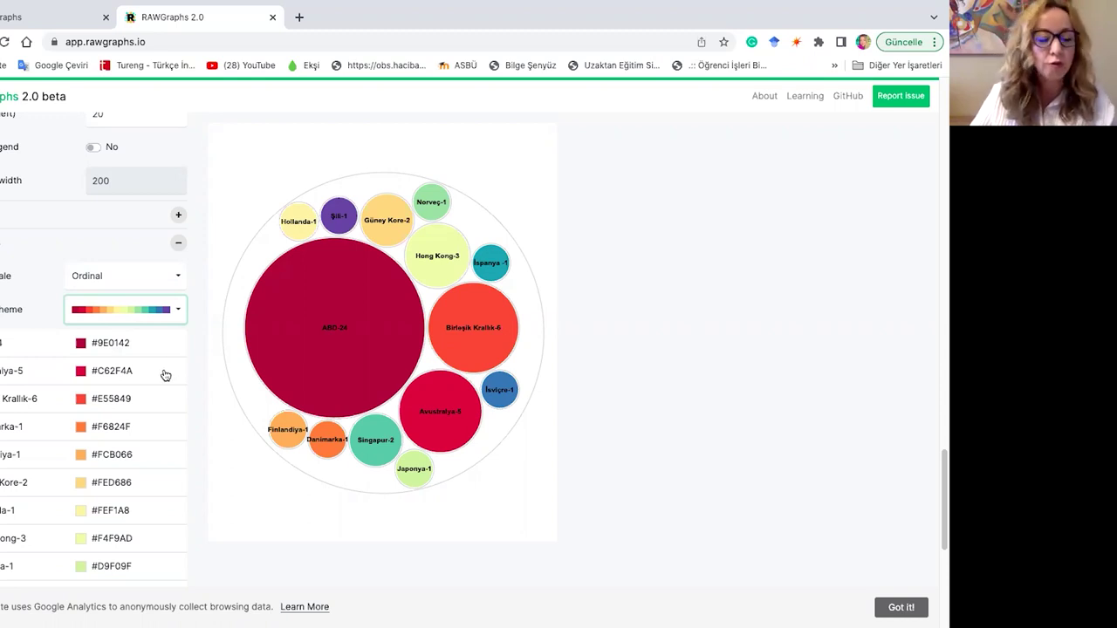
- Check the file formats available for exporting the Circle Packing chart, leaving .svg selected
{"action": "scroll", "coordinate": [164, 375], "scroll_direction": "down", "scroll_amount": 2}
{"action": "scroll", "coordinate": [165, 377], "scroll_direction": "down", "scroll_amount": 5}
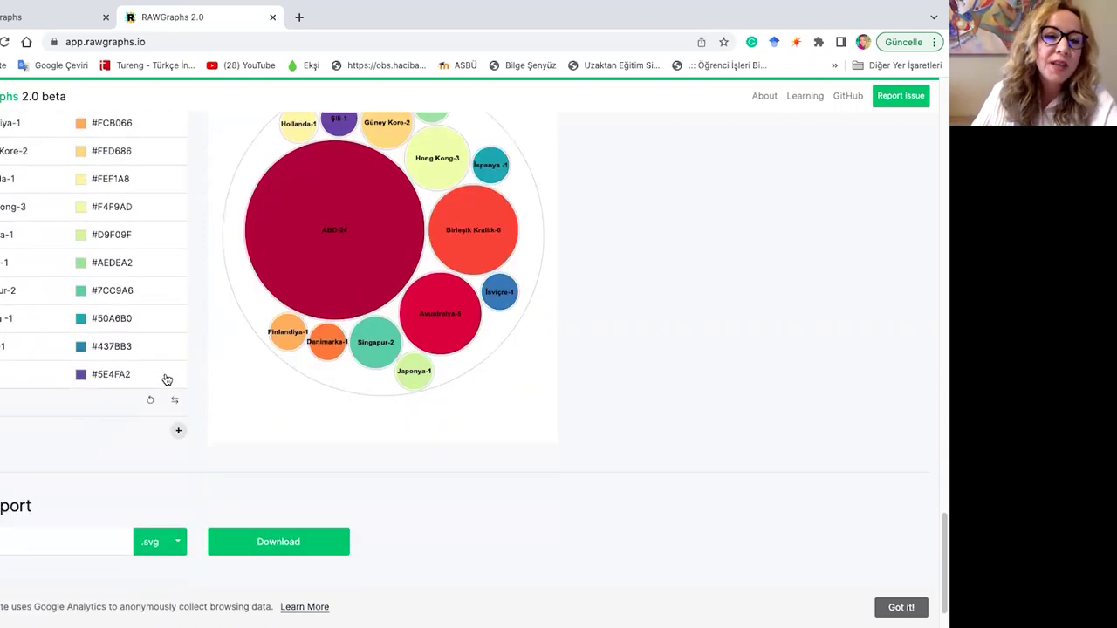
{"action": "left_click", "coordinate": [171, 486]}
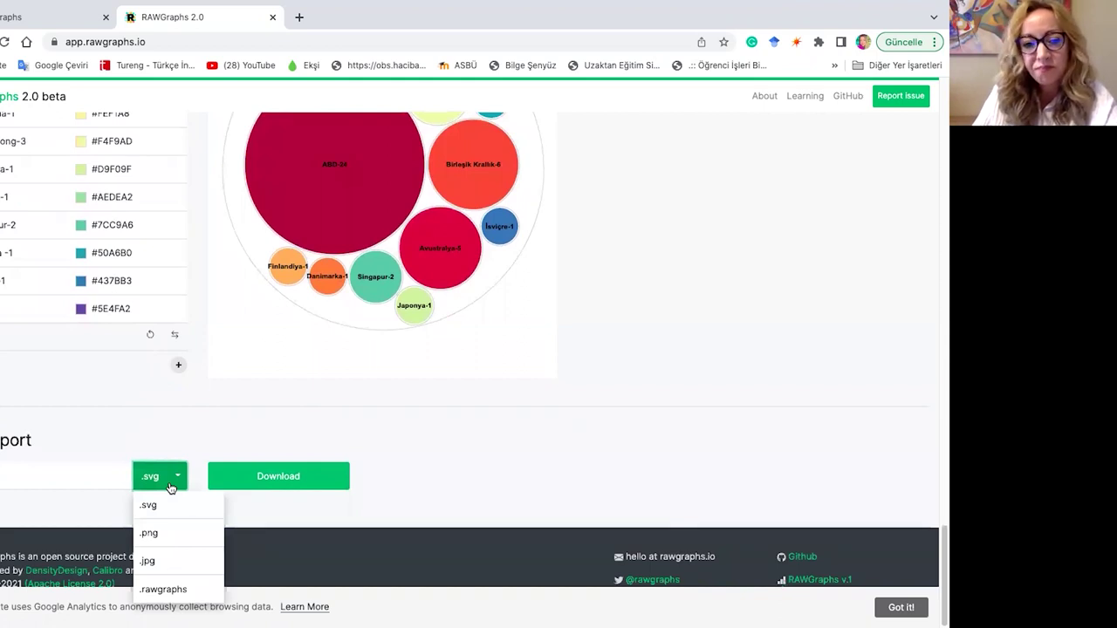
{"action": "left_click", "coordinate": [157, 482]}
{"action": "left_click", "coordinate": [157, 482]}
{"action": "left_click", "coordinate": [365, 464]}
- Set the color scheme of the Circle Packing chart to Categorical 10
{"action": "scroll", "coordinate": [324, 418], "scroll_direction": "up", "scroll_amount": 3}
{"action": "scroll", "coordinate": [215, 289], "scroll_direction": "up", "scroll_amount": 5}
{"action": "left_click", "coordinate": [149, 316]}
{"action": "left_click", "coordinate": [133, 353]}
- Recheck the export formats and review the Circle Packing chart's mapping, the available chart types and the loaded data table
{"action": "scroll", "coordinate": [210, 451], "scroll_direction": "down", "scroll_amount": 3}
{"action": "left_click", "coordinate": [177, 485]}
{"action": "left_click", "coordinate": [251, 425]}
{"action": "scroll", "coordinate": [250, 424], "scroll_direction": "up", "scroll_amount": 3}
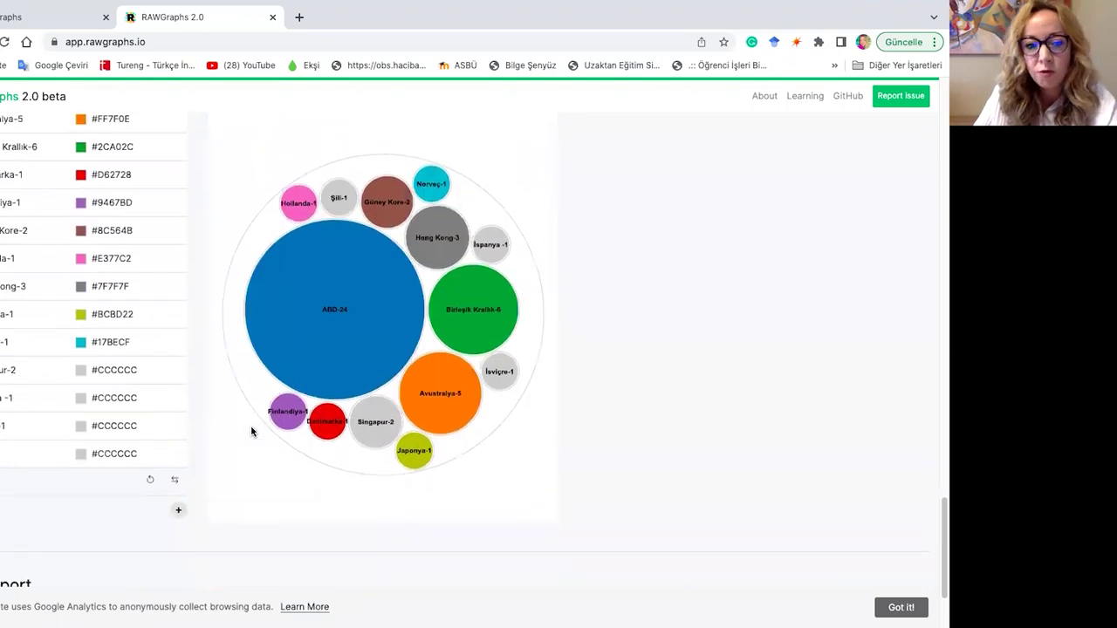
{"action": "scroll", "coordinate": [251, 425], "scroll_direction": "down", "scroll_amount": 2}
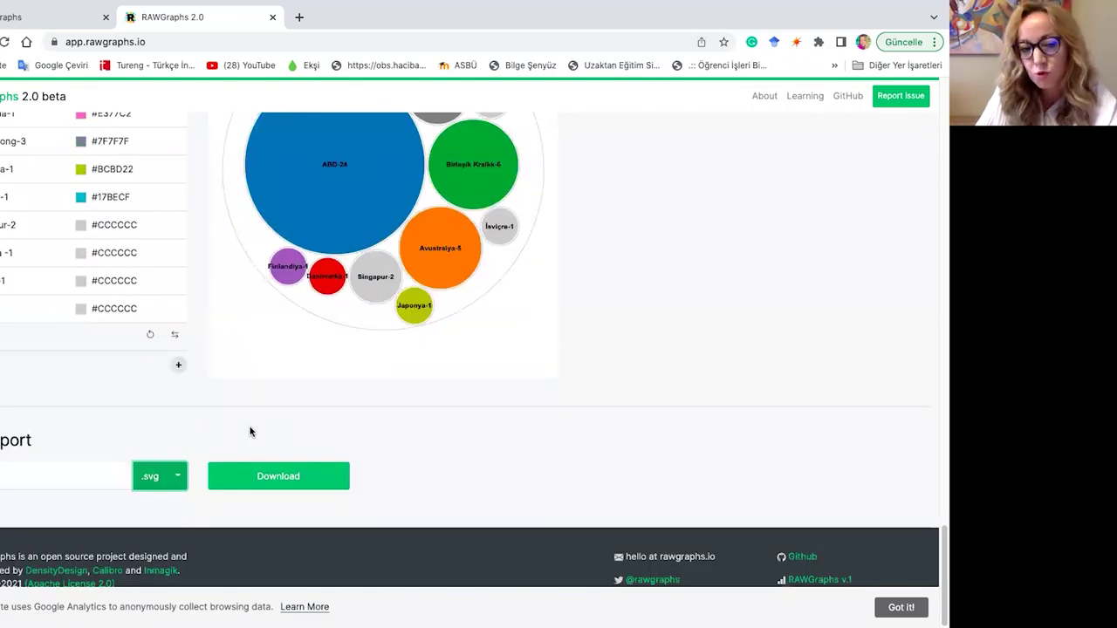
{"action": "scroll", "coordinate": [250, 432], "scroll_direction": "up", "scroll_amount": 2}
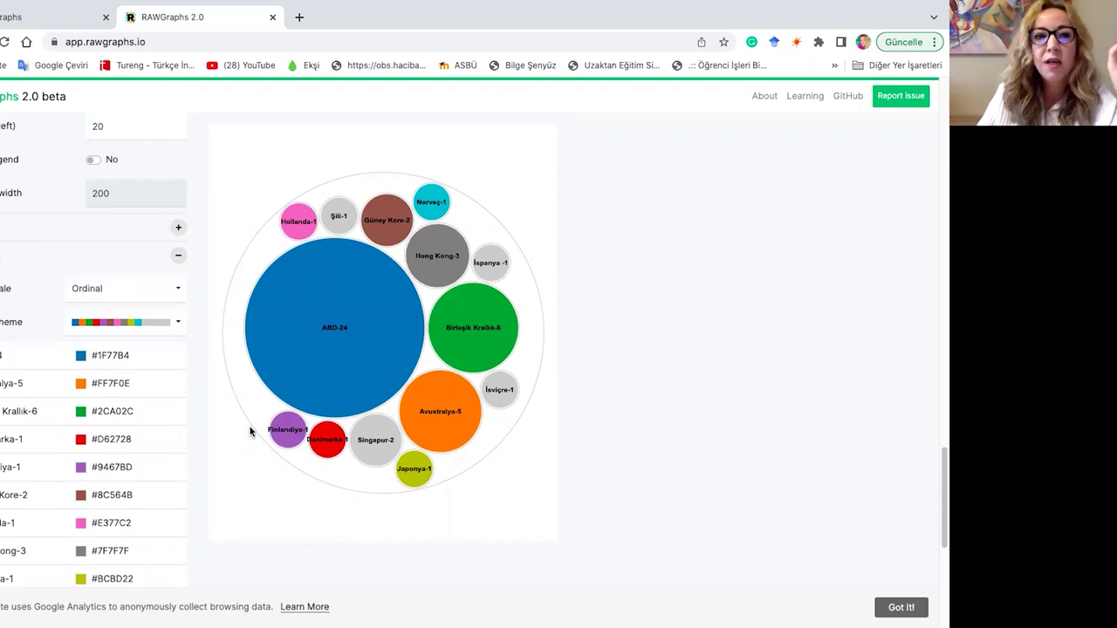
{"action": "scroll", "coordinate": [251, 432], "scroll_direction": "up", "scroll_amount": 10}
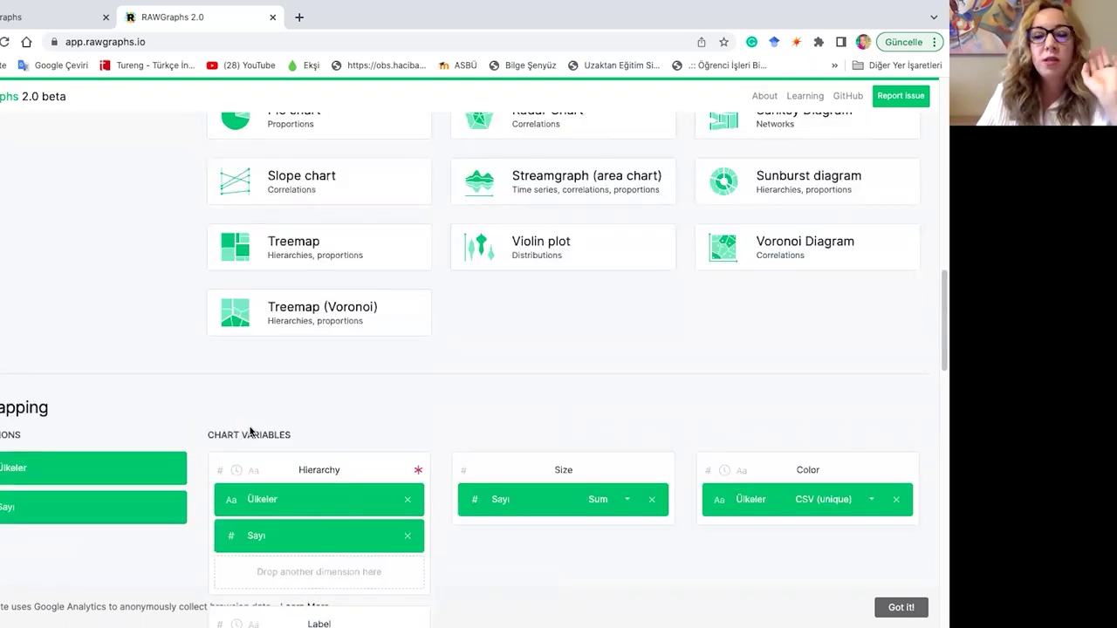
{"action": "scroll", "coordinate": [250, 432], "scroll_direction": "up", "scroll_amount": 4}
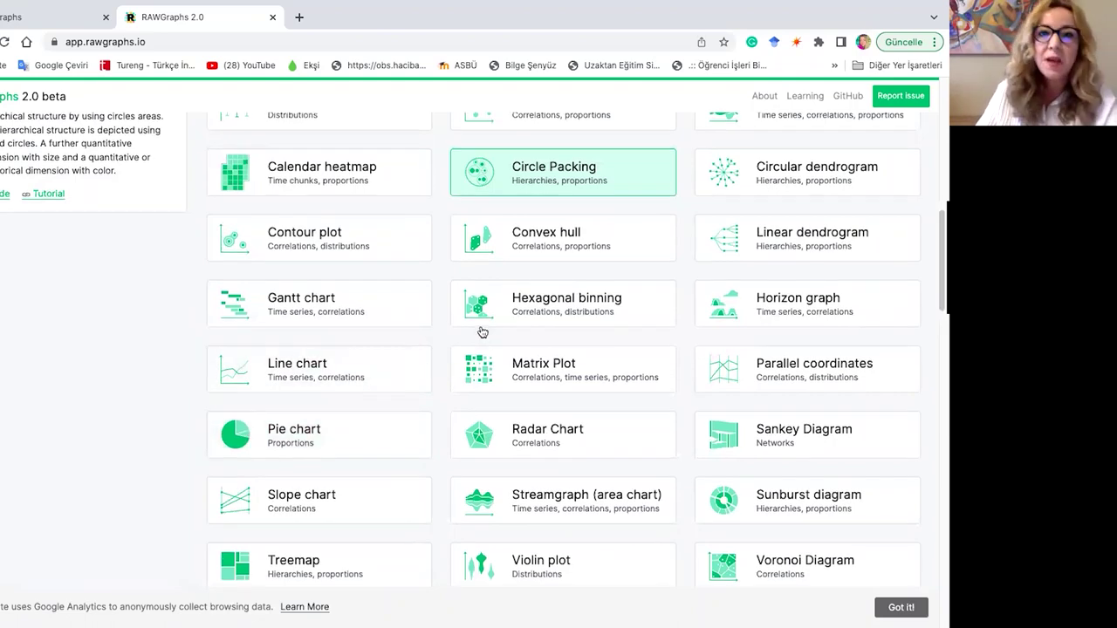
{"action": "scroll", "coordinate": [481, 332], "scroll_direction": "up", "scroll_amount": 6}
{"action": "scroll", "coordinate": [525, 389], "scroll_direction": "up", "scroll_amount": 5}
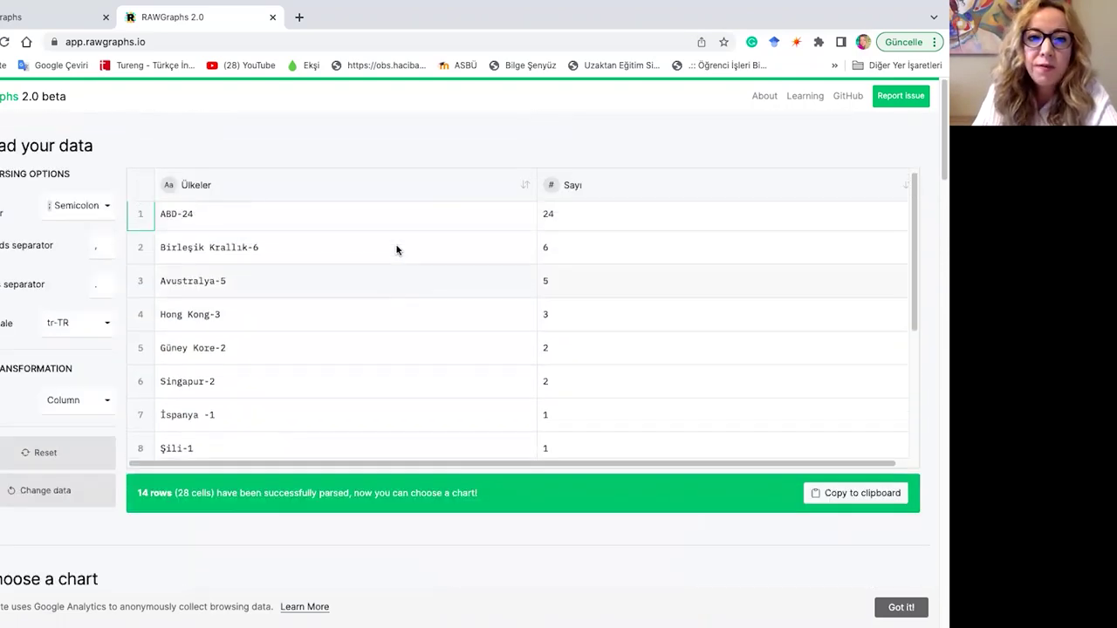
- Change the chart type to Sunburst diagram and map Ülkeler and Sayı to its Hierarchy variable
{"action": "scroll", "coordinate": [339, 427], "scroll_direction": "down", "scroll_amount": 4}
{"action": "scroll", "coordinate": [920, 305], "scroll_direction": "down", "scroll_amount": 5}
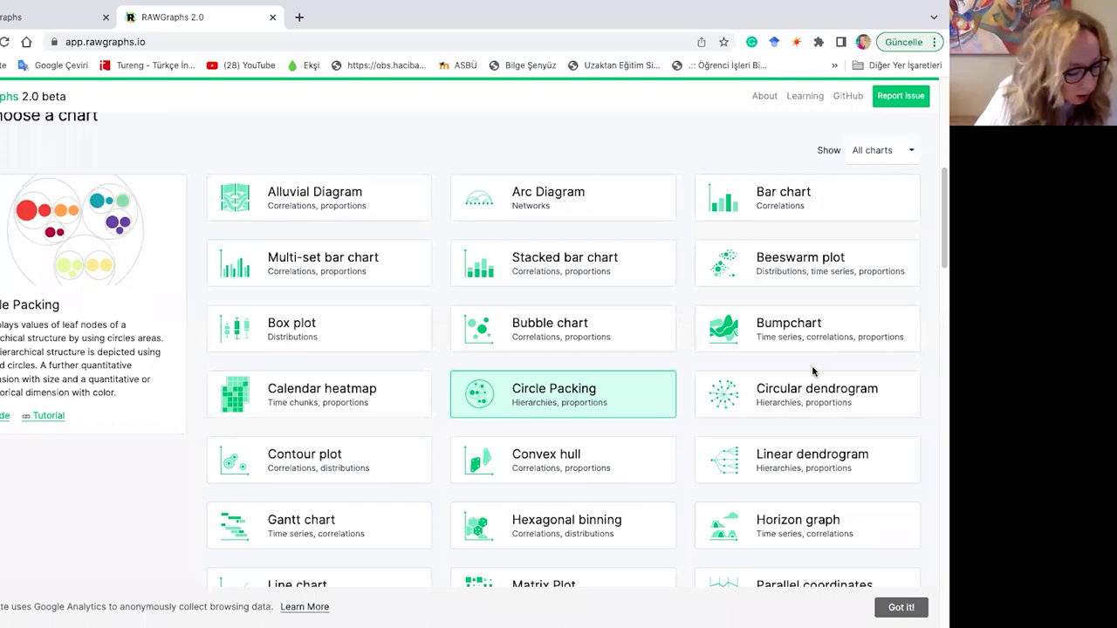
{"action": "scroll", "coordinate": [712, 388], "scroll_direction": "down", "scroll_amount": 2}
{"action": "scroll", "coordinate": [716, 388], "scroll_direction": "down", "scroll_amount": 5}
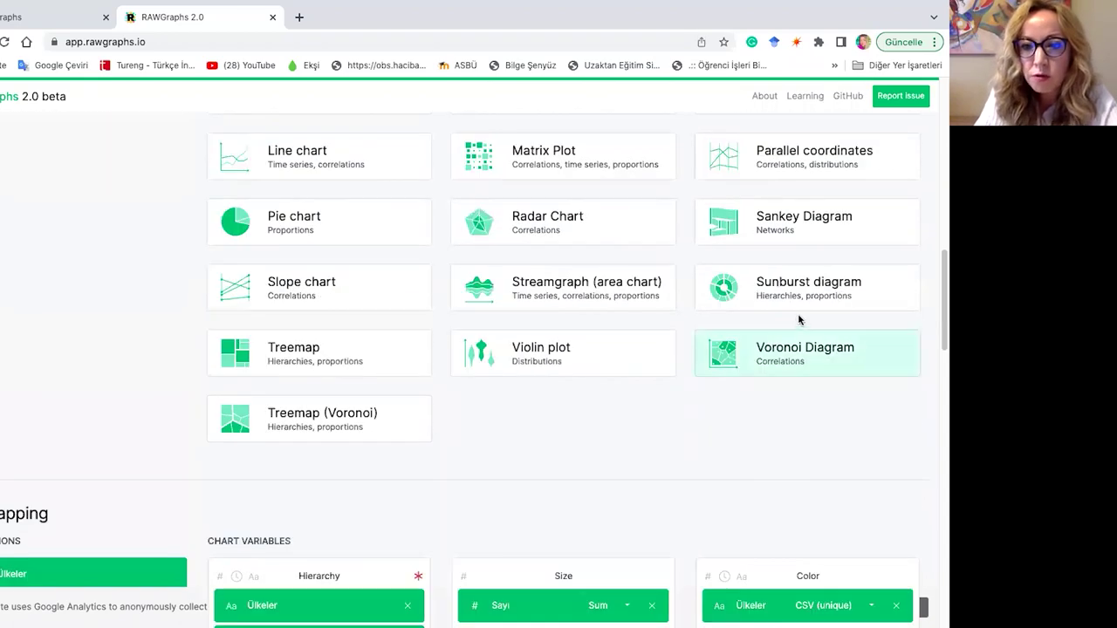
{"action": "left_click", "coordinate": [793, 302]}
{"action": "scroll", "coordinate": [516, 403], "scroll_direction": "down", "scroll_amount": 3}
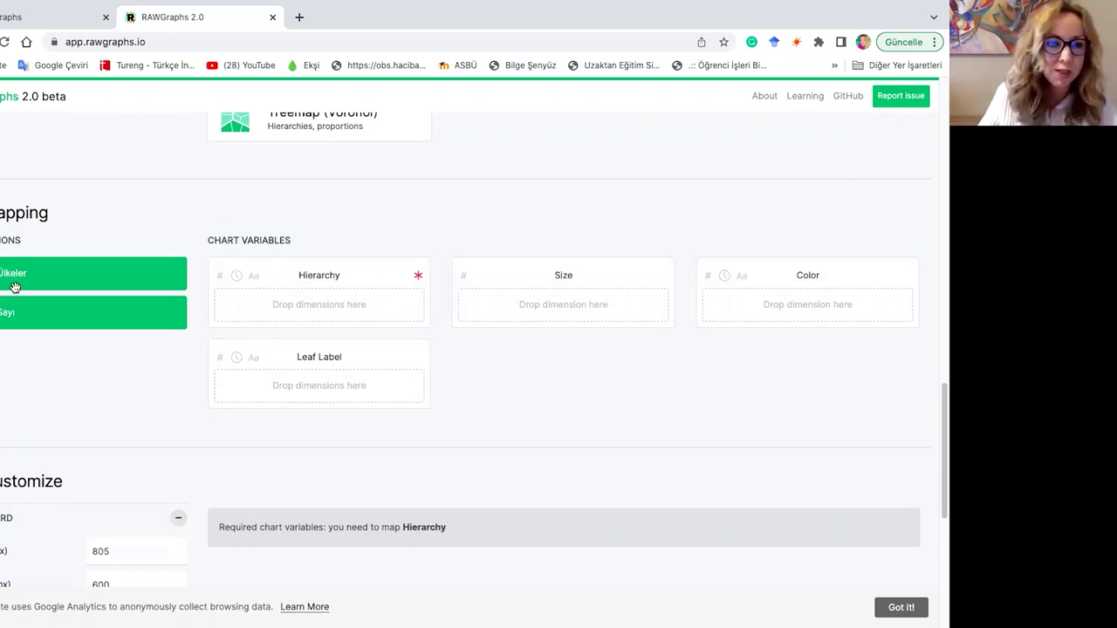
{"action": "left_click_drag", "start_coordinate": [33, 275], "coordinate": [245, 316]}
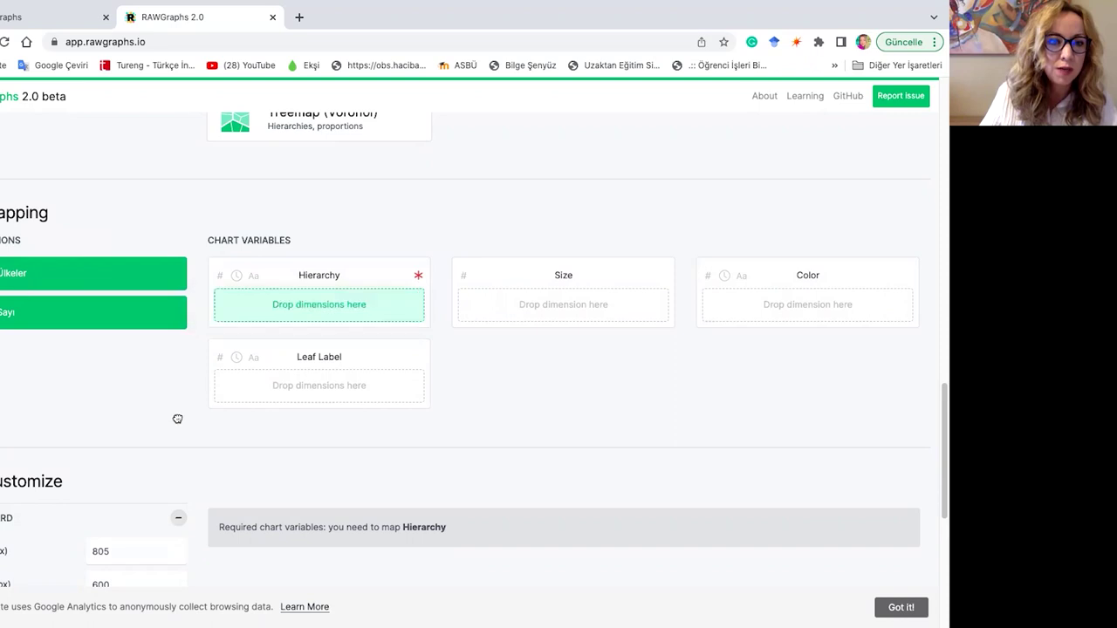
{"action": "left_click_drag", "start_coordinate": [75, 319], "coordinate": [317, 342]}
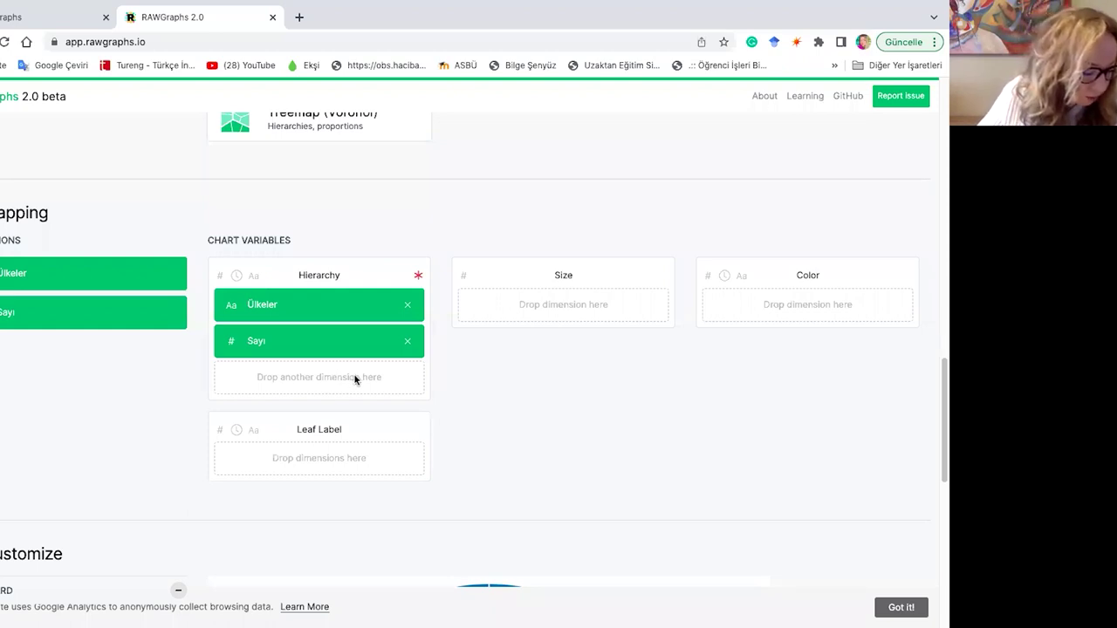
- Map Sayı to the sunburst's Size variable and Ülkeler to its Color and Leaf Label variables, and check the resulting diagram
{"action": "left_click_drag", "start_coordinate": [224, 299], "coordinate": [524, 309]}
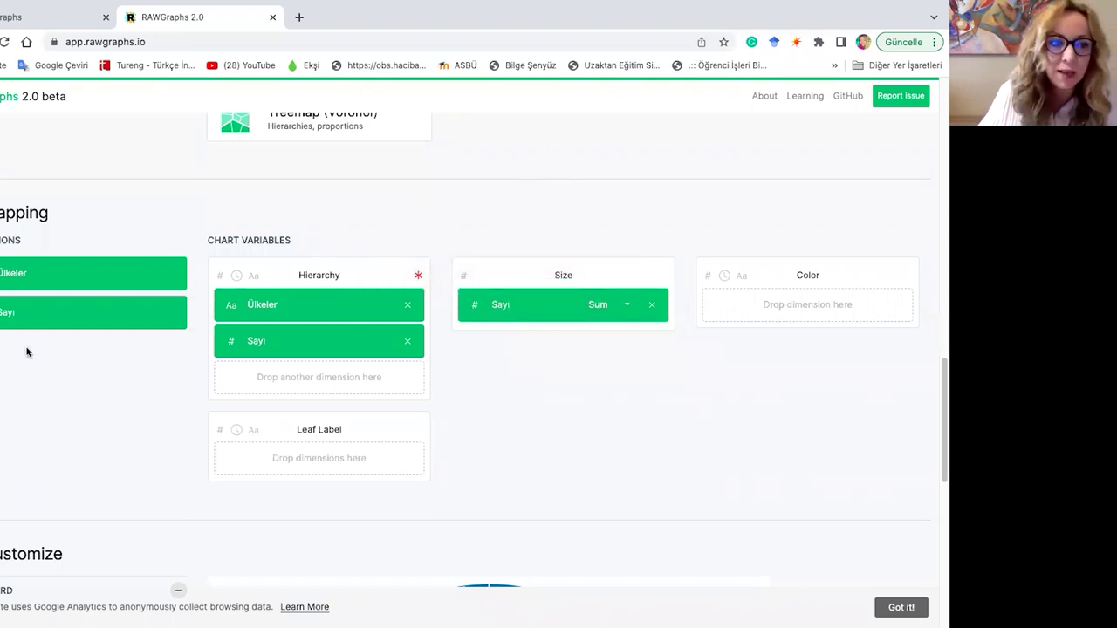
{"action": "left_click_drag", "start_coordinate": [33, 281], "coordinate": [743, 310]}
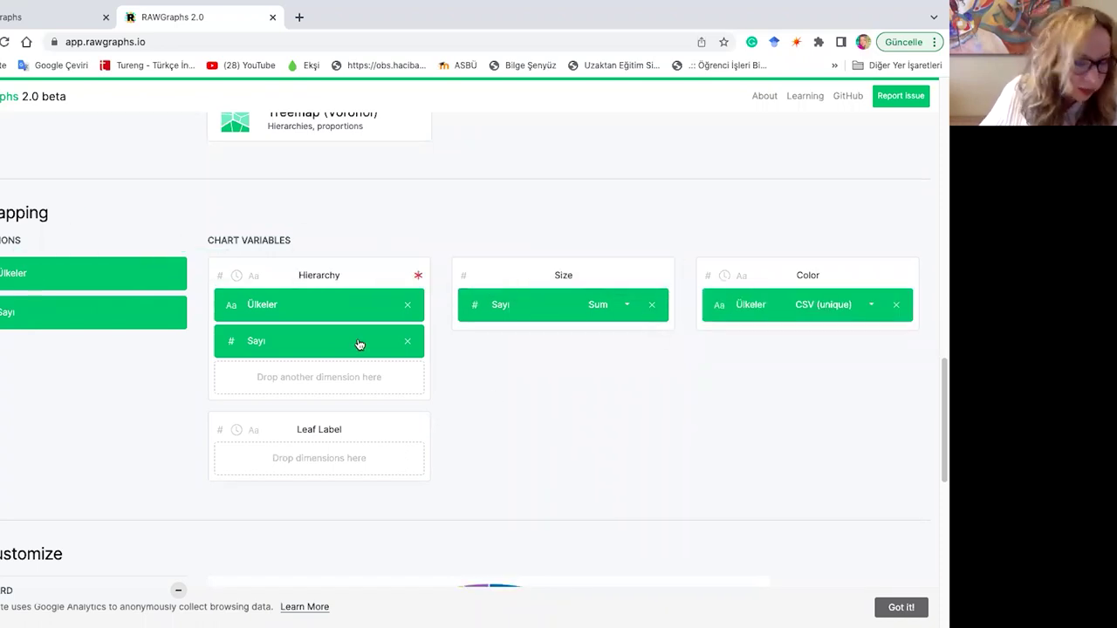
{"action": "left_click_drag", "start_coordinate": [35, 273], "coordinate": [304, 463]}
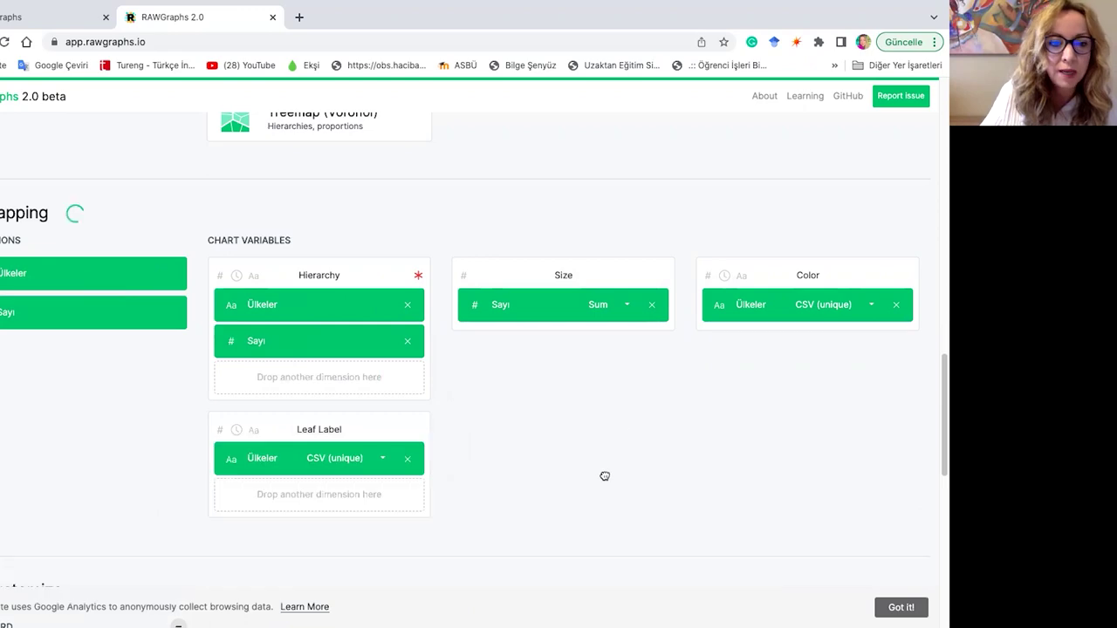
{"action": "scroll", "coordinate": [599, 454], "scroll_direction": "down", "scroll_amount": 3}
{"action": "scroll", "coordinate": [601, 439], "scroll_direction": "down", "scroll_amount": 5}
{"action": "scroll", "coordinate": [608, 437], "scroll_direction": "up", "scroll_amount": 4}
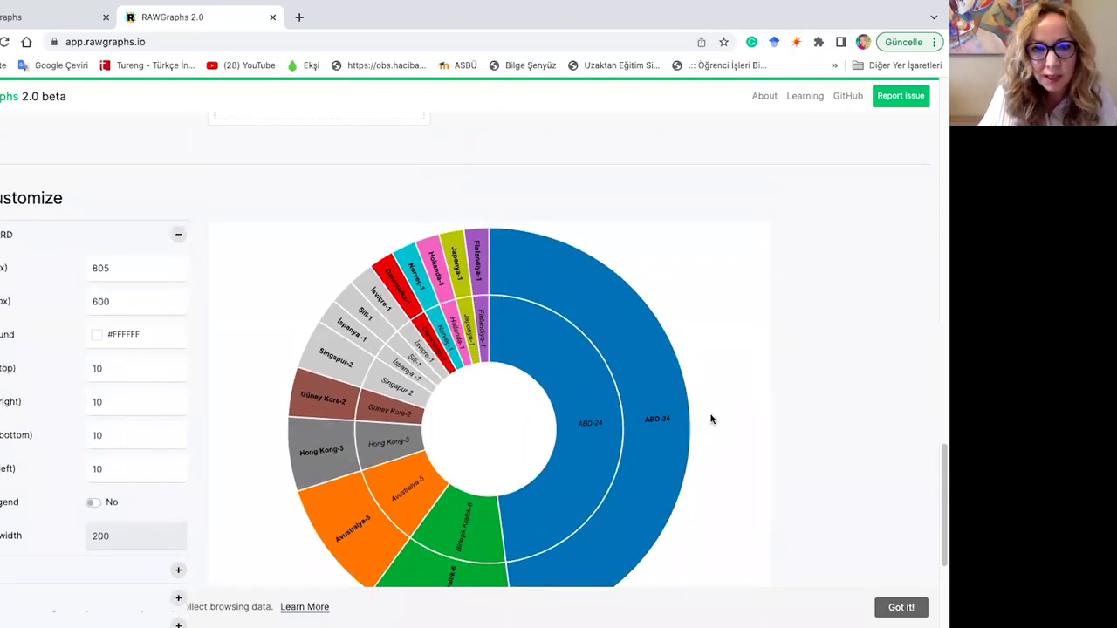
{"action": "scroll", "coordinate": [675, 349], "scroll_direction": "up", "scroll_amount": 4}
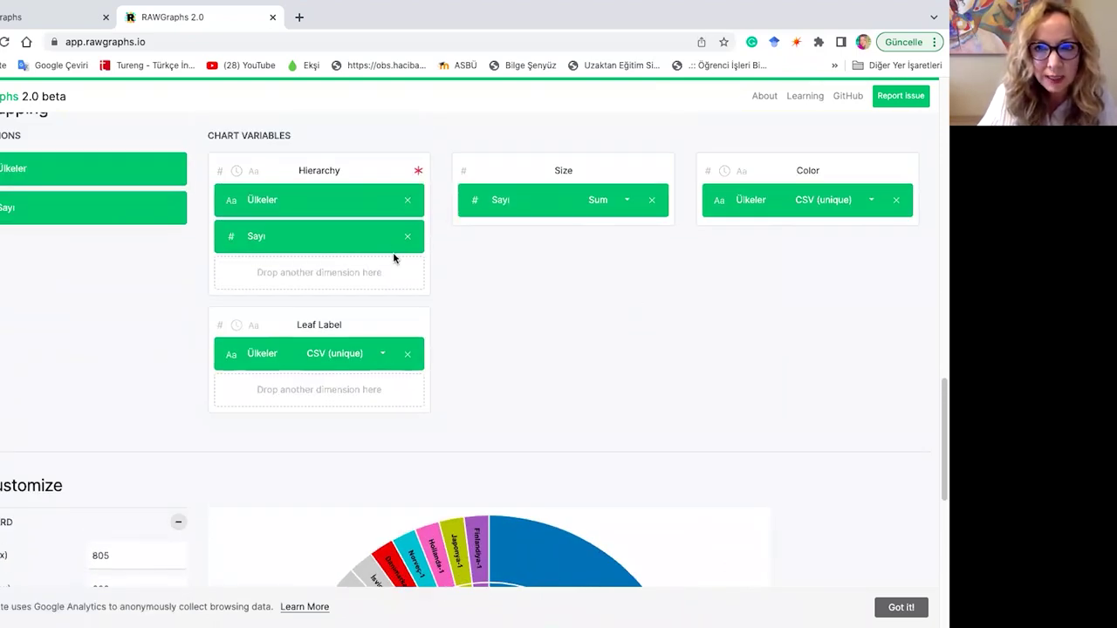
- Remove Ülkeler from the sunburst's Leaf Label variable to compare the diagram's labels, and map it back to Leaf Label
{"action": "left_click", "coordinate": [407, 353]}
{"action": "scroll", "coordinate": [594, 359], "scroll_direction": "down", "scroll_amount": 3}
{"action": "scroll", "coordinate": [461, 252], "scroll_direction": "up", "scroll_amount": 1}
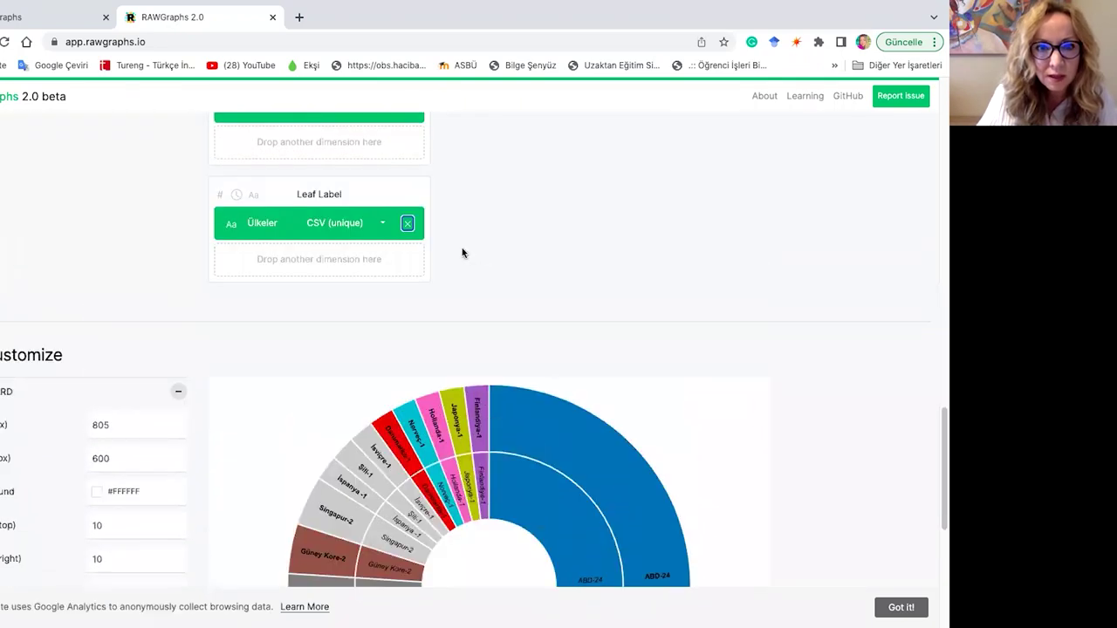
{"action": "left_click", "coordinate": [408, 225]}
{"action": "scroll", "coordinate": [568, 280], "scroll_direction": "down", "scroll_amount": 2}
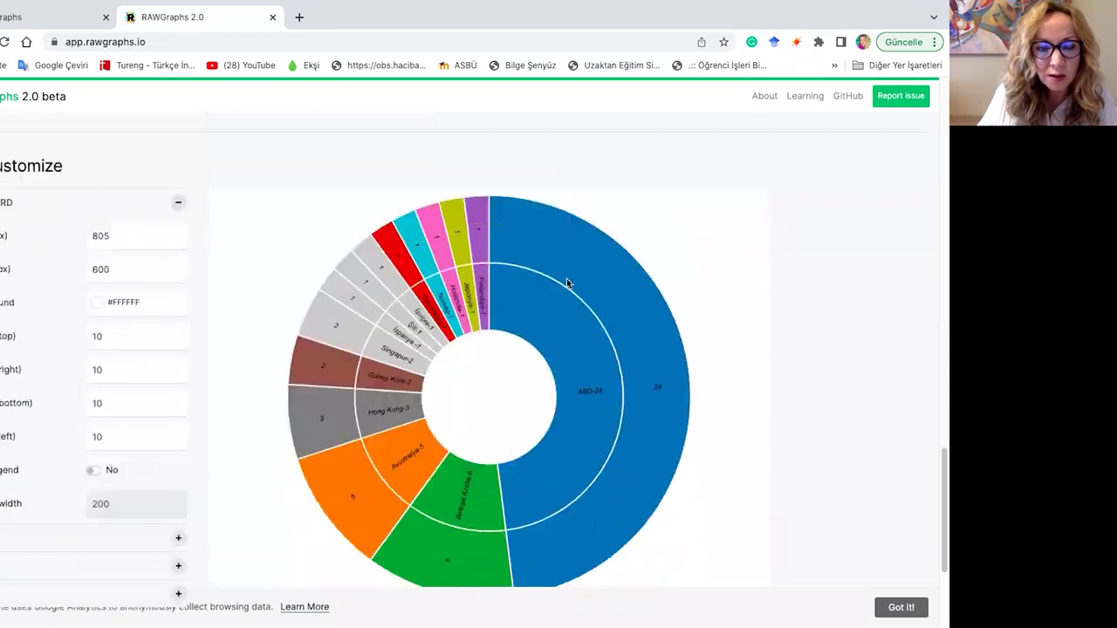
{"action": "scroll", "coordinate": [615, 355], "scroll_direction": "up", "scroll_amount": 3}
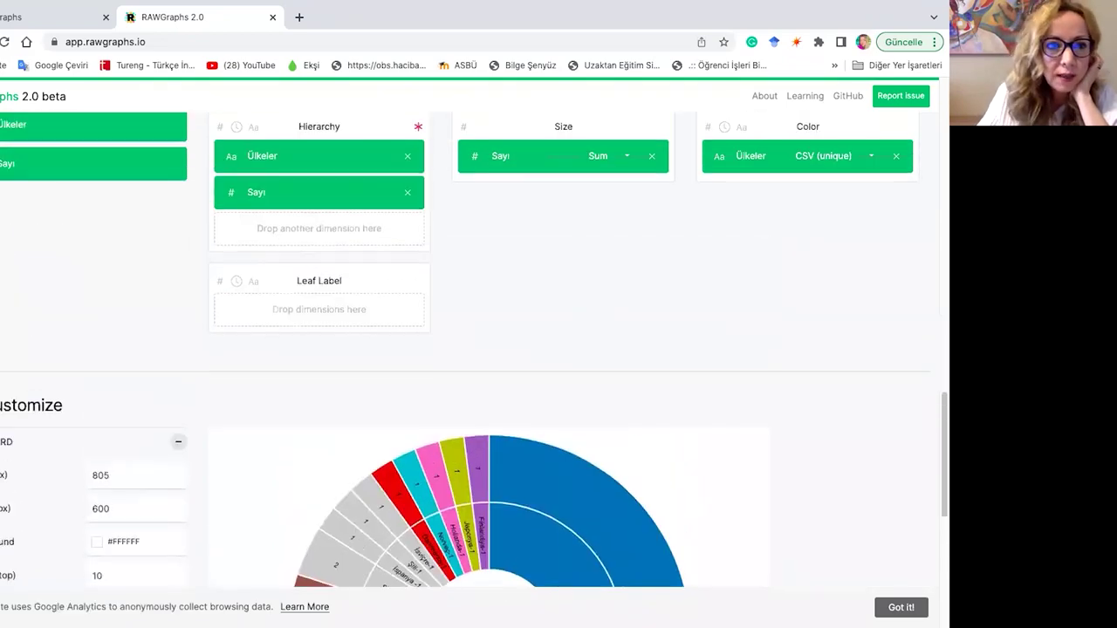
{"action": "left_click_drag", "start_coordinate": [27, 130], "coordinate": [400, 336]}
{"action": "scroll", "coordinate": [555, 354], "scroll_direction": "down", "scroll_amount": 5}
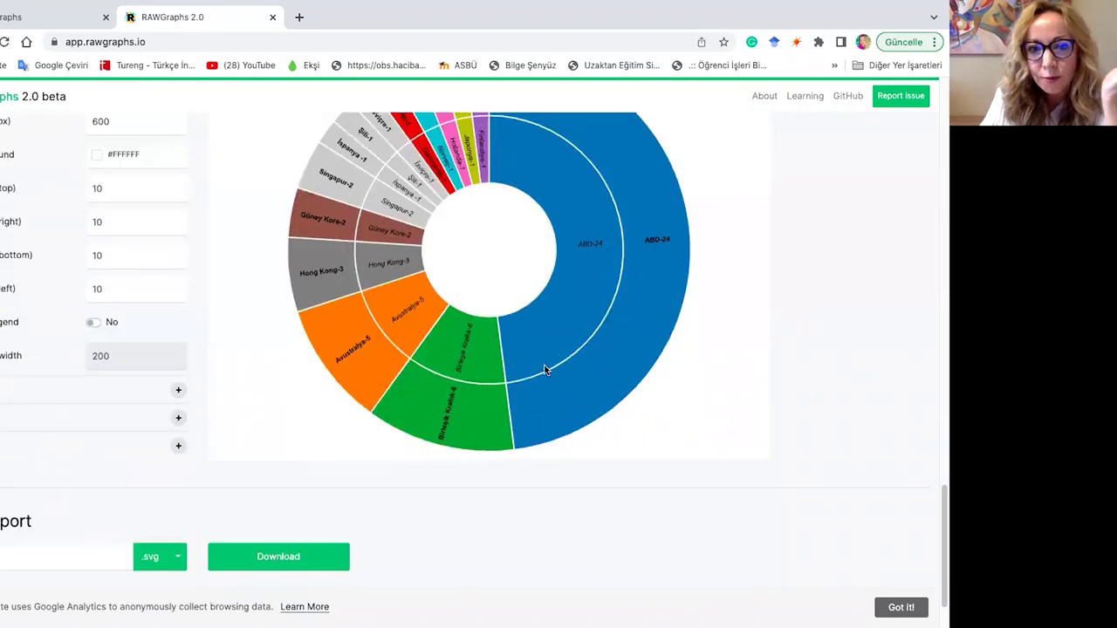
{"action": "scroll", "coordinate": [545, 370], "scroll_direction": "up", "scroll_amount": 5}
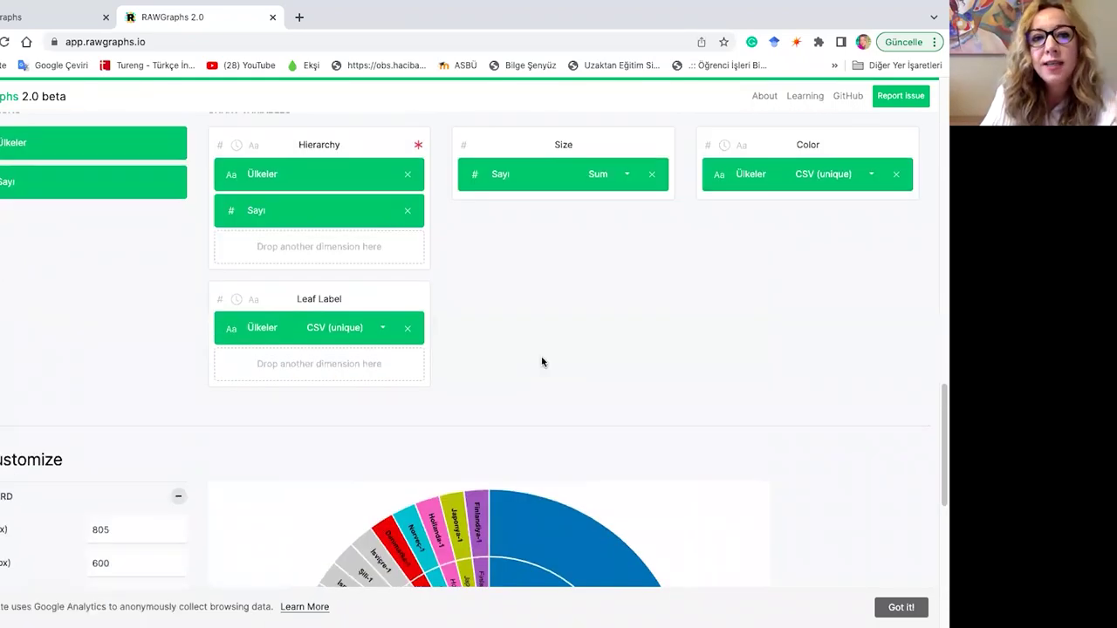
{"action": "scroll", "coordinate": [539, 361], "scroll_direction": "down", "scroll_amount": 4}
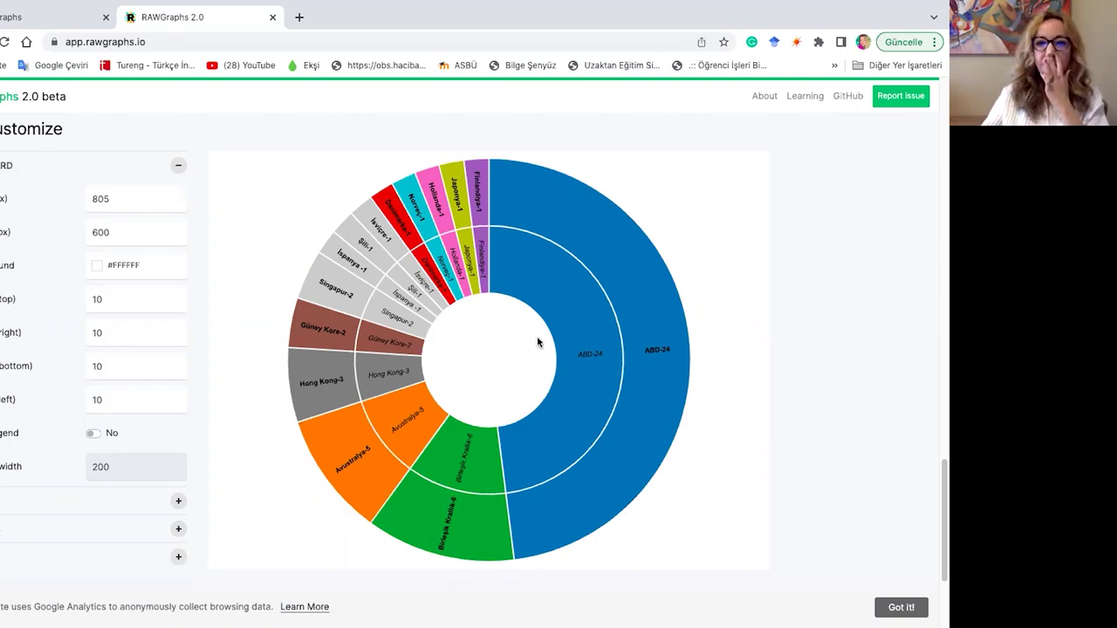
{"action": "scroll", "coordinate": [313, 324], "scroll_direction": "up", "scroll_amount": 1}
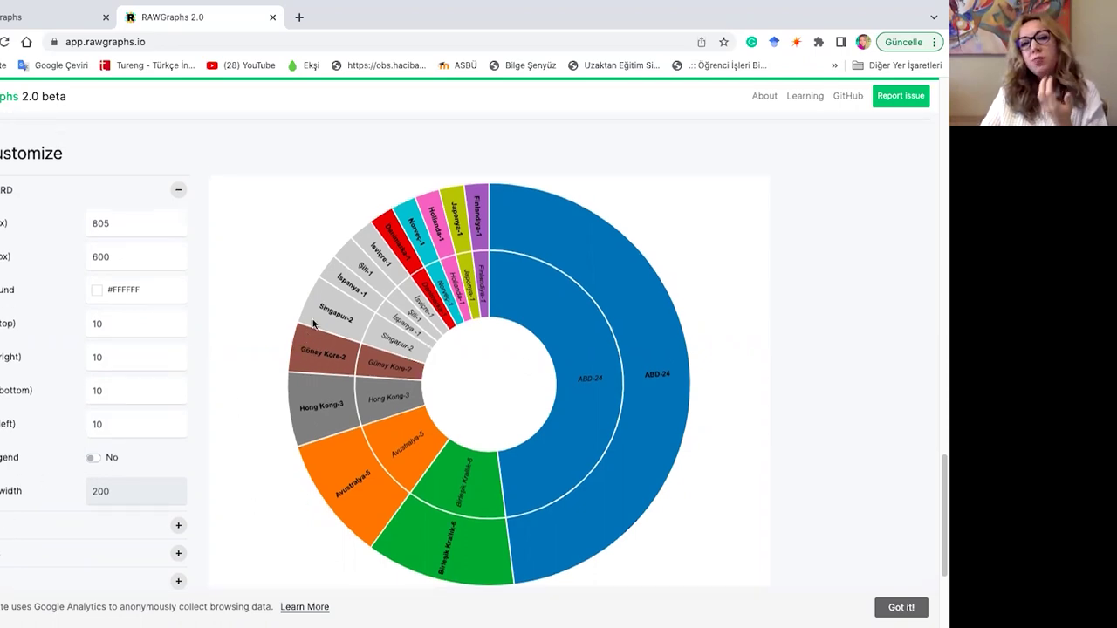
- Change the chart type from Sunburst diagram to Bar chart
{"action": "scroll", "coordinate": [313, 324], "scroll_direction": "up", "scroll_amount": 10}
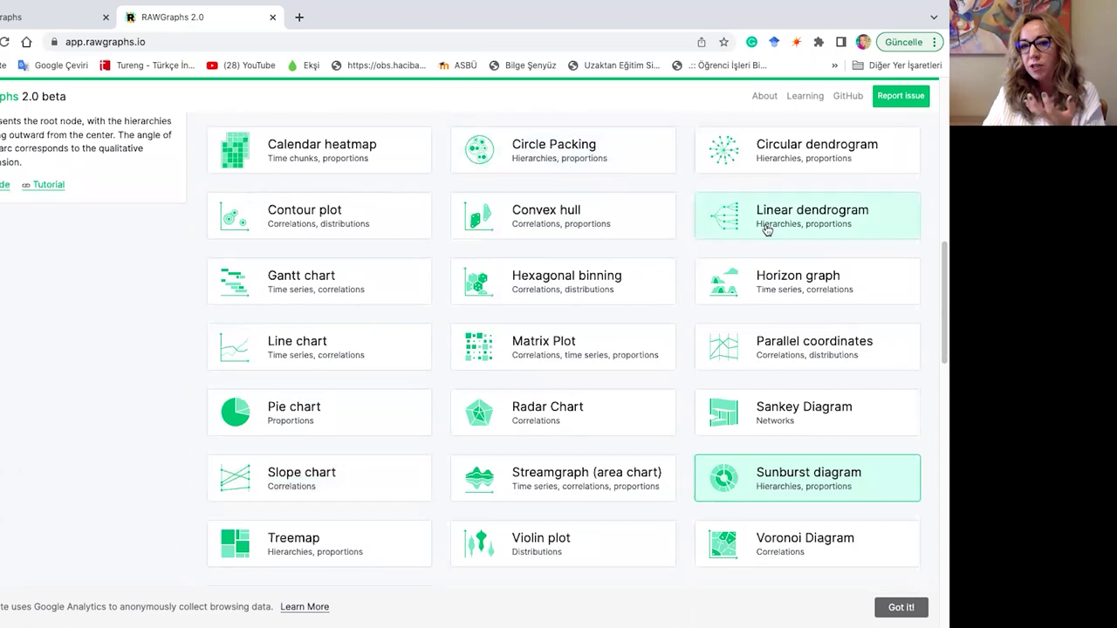
{"action": "scroll", "coordinate": [732, 358], "scroll_direction": "up", "scroll_amount": 1}
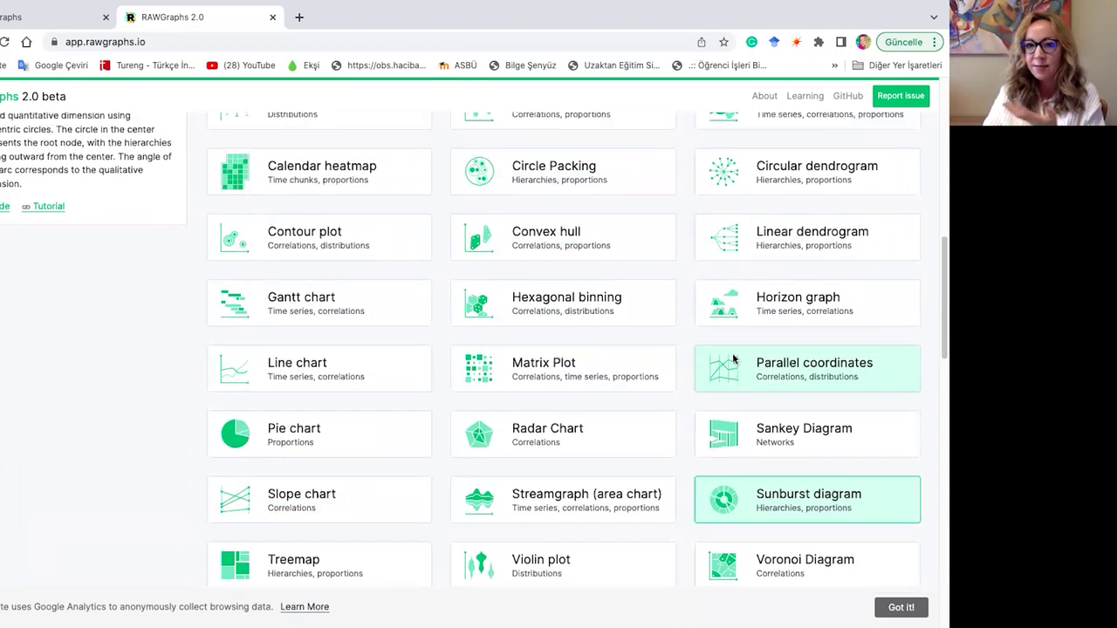
{"action": "scroll", "coordinate": [733, 358], "scroll_direction": "up", "scroll_amount": 3}
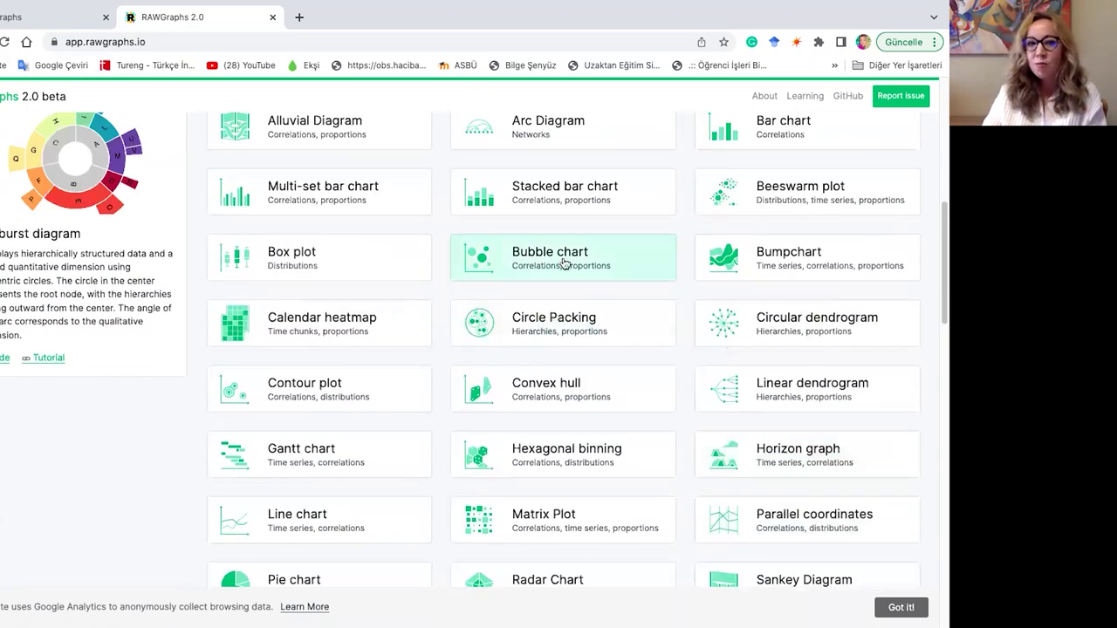
{"action": "left_click", "coordinate": [784, 153]}
{"action": "scroll", "coordinate": [394, 344], "scroll_direction": "down", "scroll_amount": 5}
{"action": "scroll", "coordinate": [118, 412], "scroll_direction": "down", "scroll_amount": 4}
- Map Ülkeler to the bar chart's Bars variable, Sayı to Size and Ülkeler to Color, and check the resulting chart
{"action": "left_click_drag", "start_coordinate": [70, 219], "coordinate": [314, 253]}
{"action": "left_click_drag", "start_coordinate": [83, 262], "coordinate": [484, 329]}
{"action": "left_click_drag", "start_coordinate": [67, 227], "coordinate": [636, 346]}
{"action": "scroll", "coordinate": [625, 346], "scroll_direction": "down", "scroll_amount": 5}
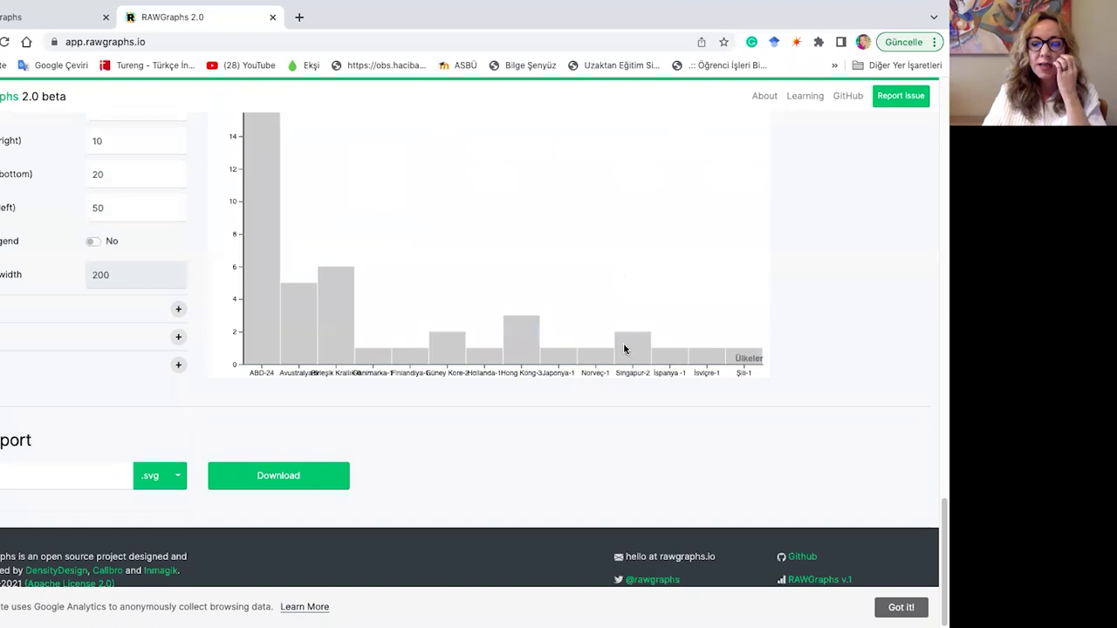
{"action": "scroll", "coordinate": [622, 349], "scroll_direction": "down", "scroll_amount": 3}
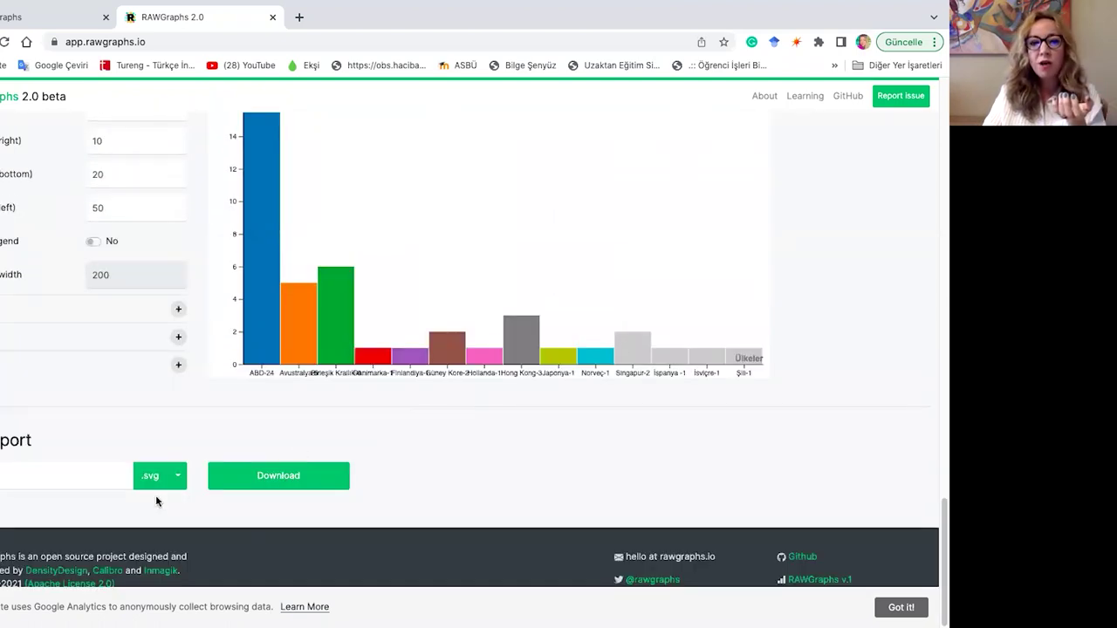
- Look at the export format options and review the bar chart, its variable mapping and the loaded data table
{"action": "left_click", "coordinate": [179, 476]}
{"action": "scroll", "coordinate": [634, 272], "scroll_direction": "up", "scroll_amount": 3}
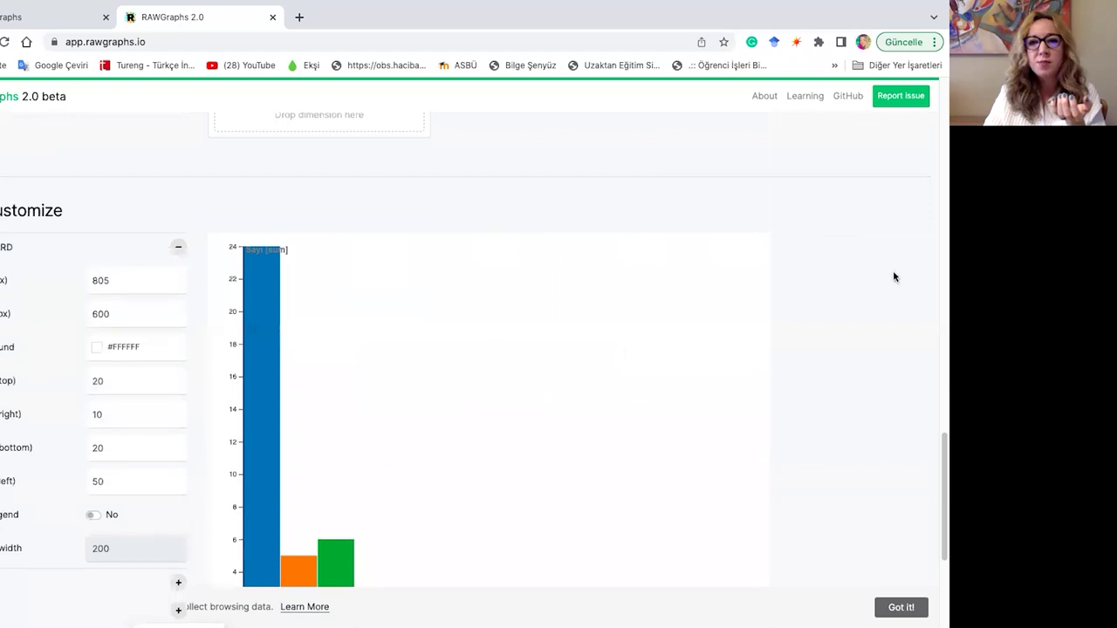
{"action": "scroll", "coordinate": [742, 351], "scroll_direction": "up", "scroll_amount": 7}
{"action": "scroll", "coordinate": [698, 357], "scroll_direction": "down", "scroll_amount": 8}
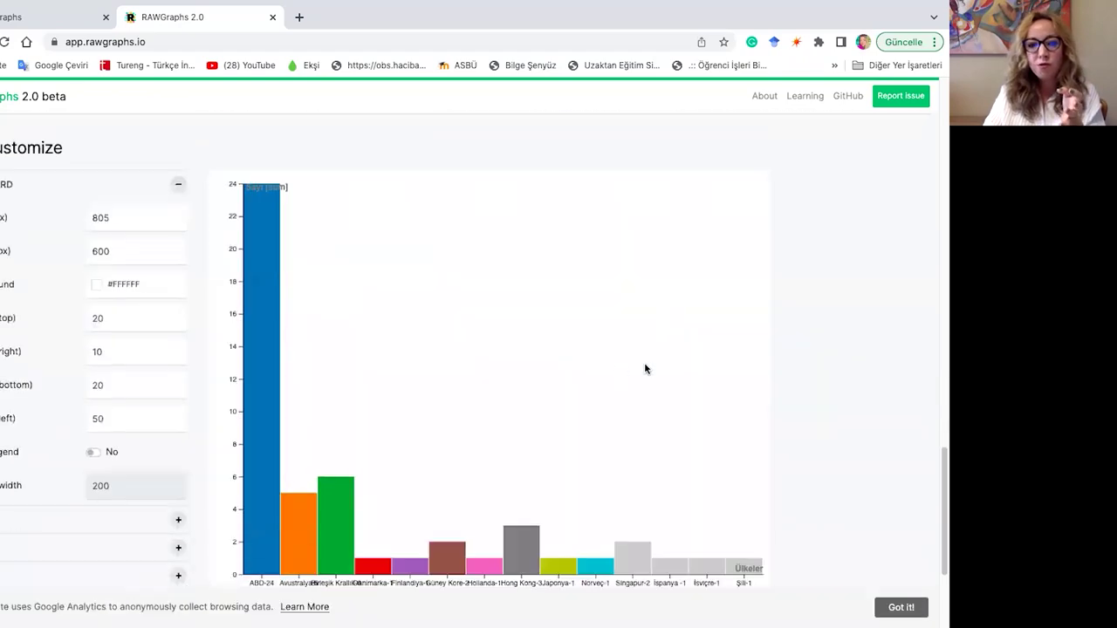
{"action": "scroll", "coordinate": [562, 384], "scroll_direction": "down", "scroll_amount": 2}
{"action": "scroll", "coordinate": [562, 385], "scroll_direction": "up", "scroll_amount": 6}
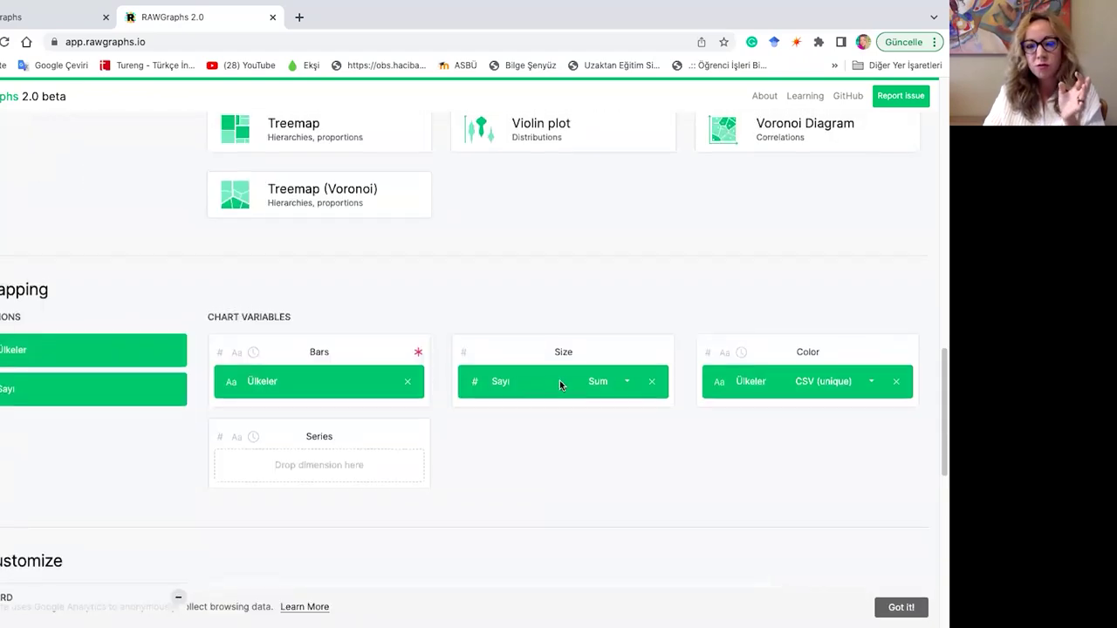
{"action": "scroll", "coordinate": [560, 385], "scroll_direction": "up", "scroll_amount": 10}
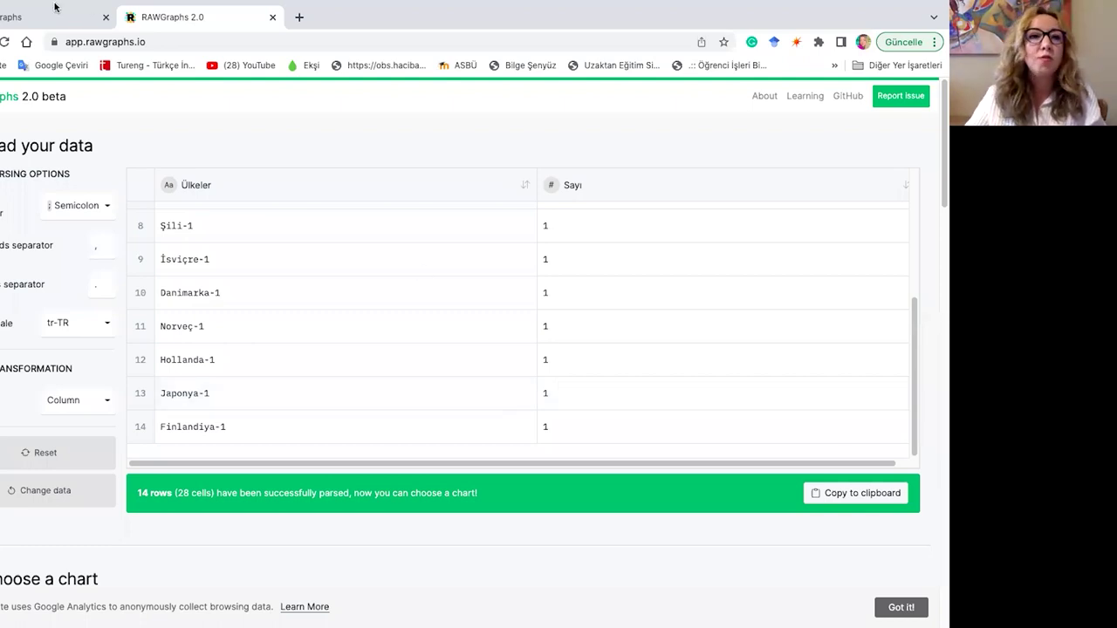
- Close the RAWGraphs app page and the RAWGraphs home page in the browser
{"action": "mouse_move", "coordinate": [37, 4]}
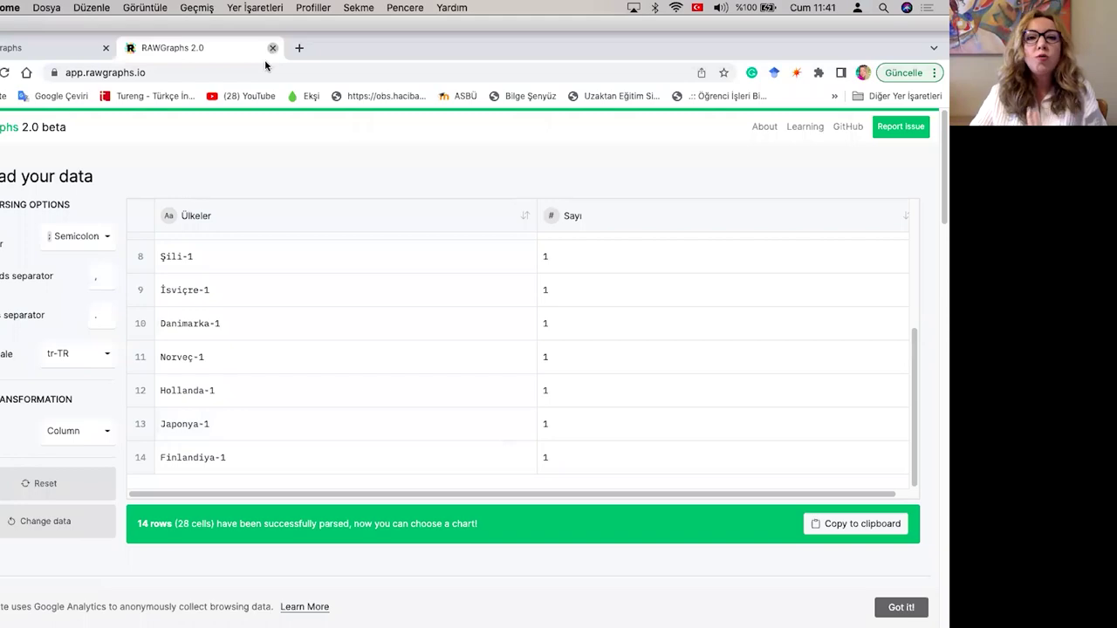
{"action": "left_click", "coordinate": [272, 49]}
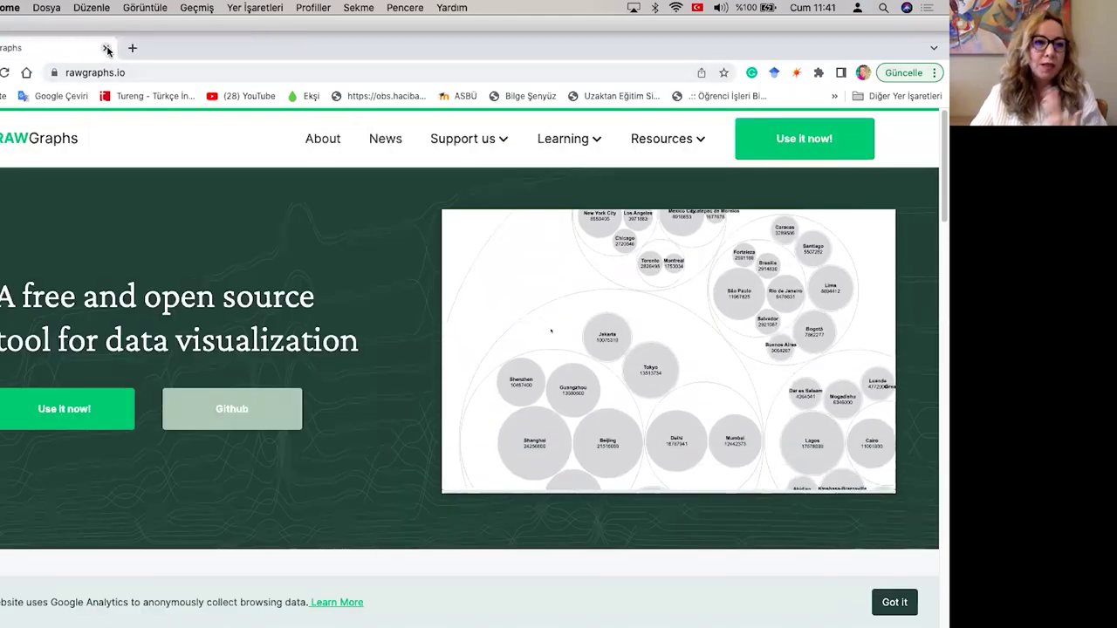
{"action": "left_click", "coordinate": [107, 49]}
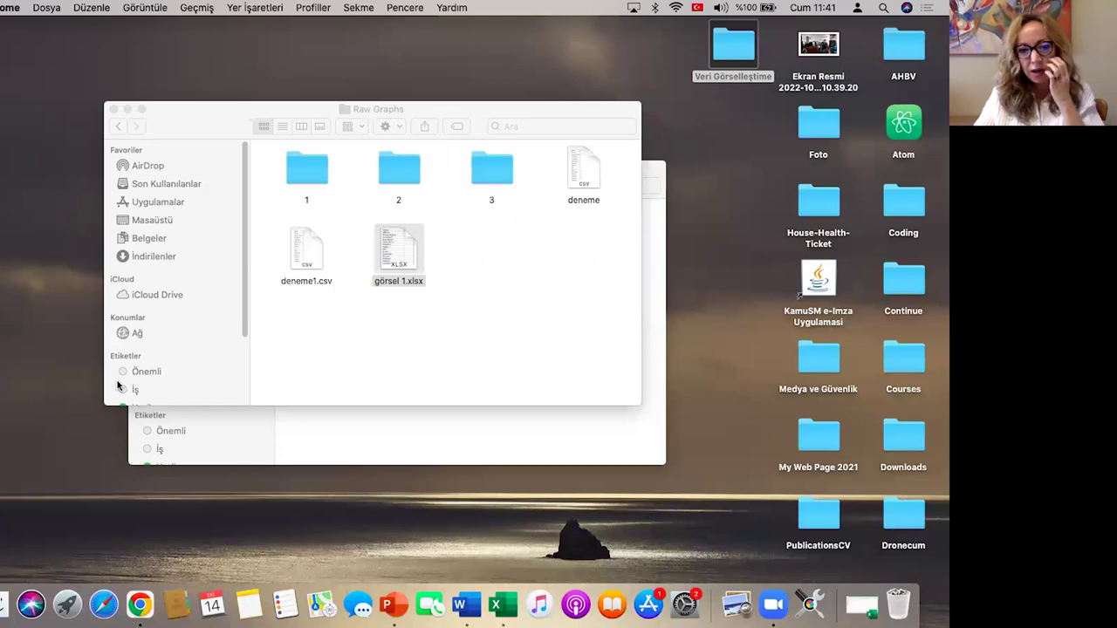
- Go back from the Raw Graphs folder to Veri Görselleştime in Finder and open the "independent haber" document in Word
{"action": "left_click", "coordinate": [119, 127]}
{"action": "left_click", "coordinate": [138, 145]}
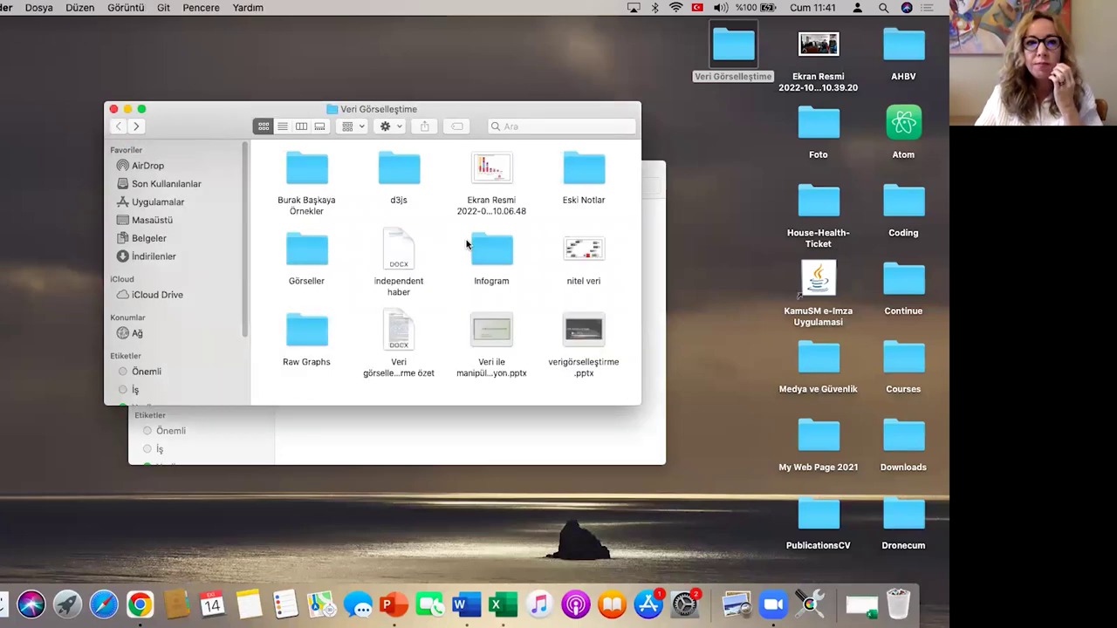
{"action": "double_click", "coordinate": [403, 262]}
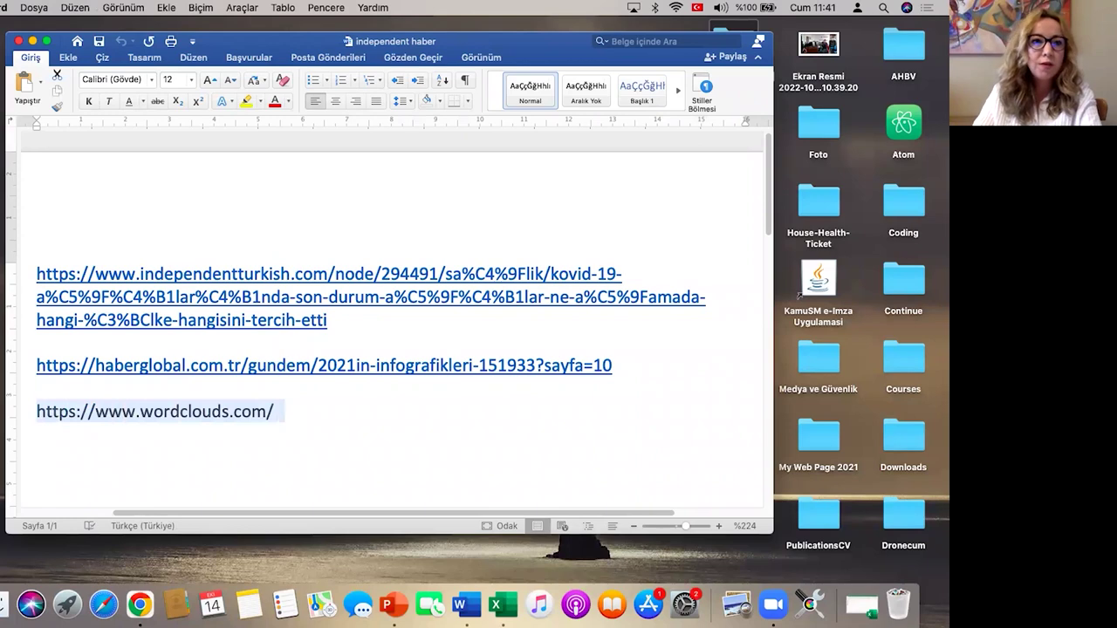
- Minimize the Word document and load wordclouds.com in Chrome
{"action": "key", "text": "super+m"}
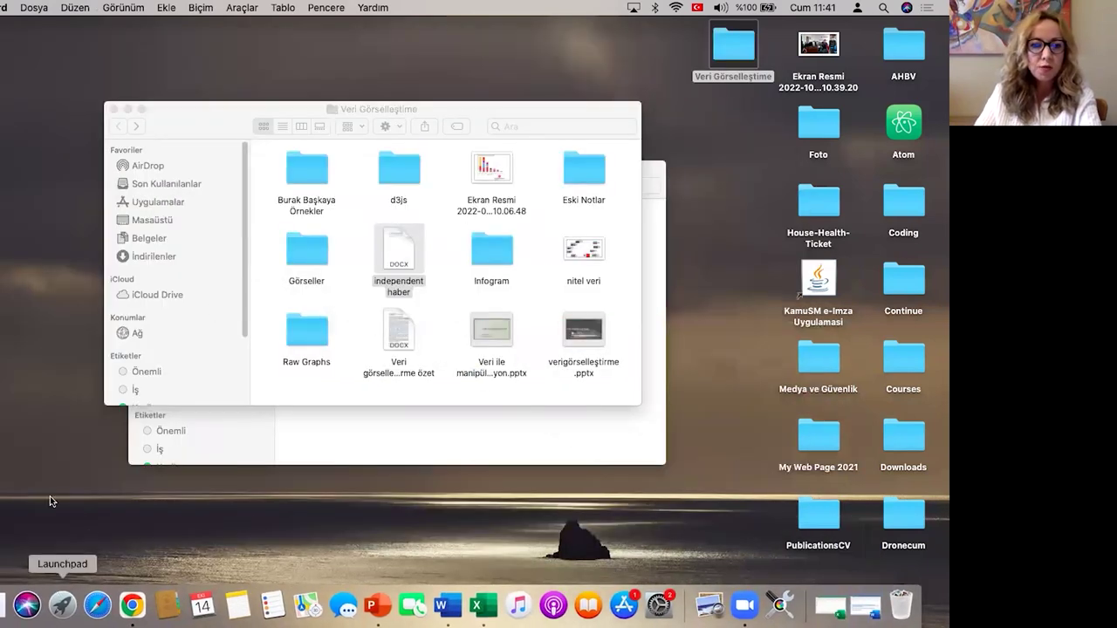
{"action": "key", "text": "ctrl+Right"}
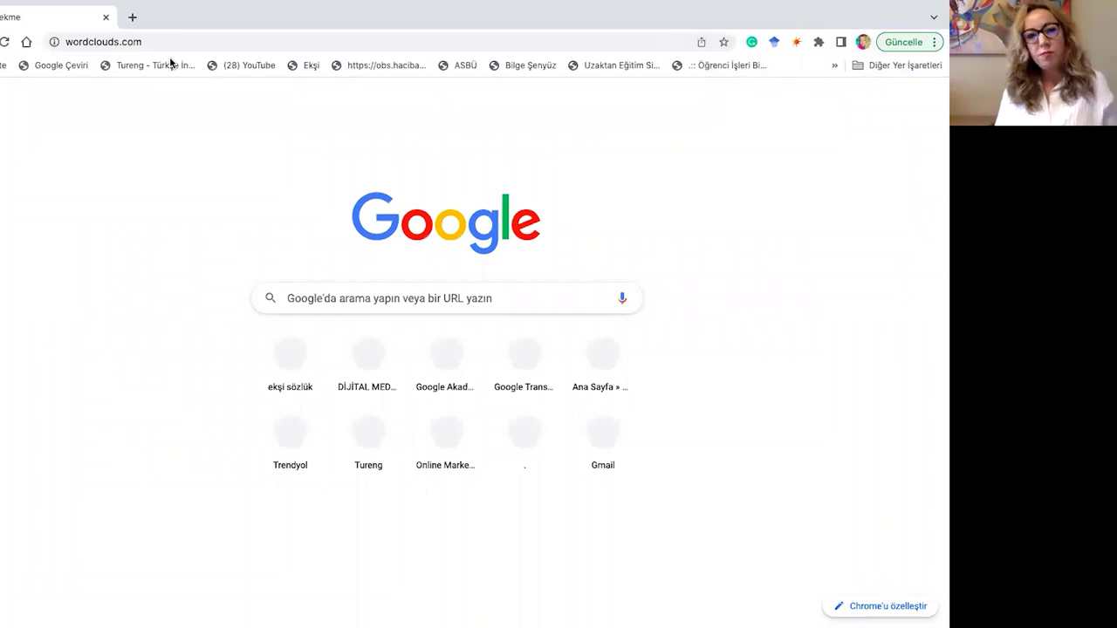
{"action": "left_click", "coordinate": [164, 42]}
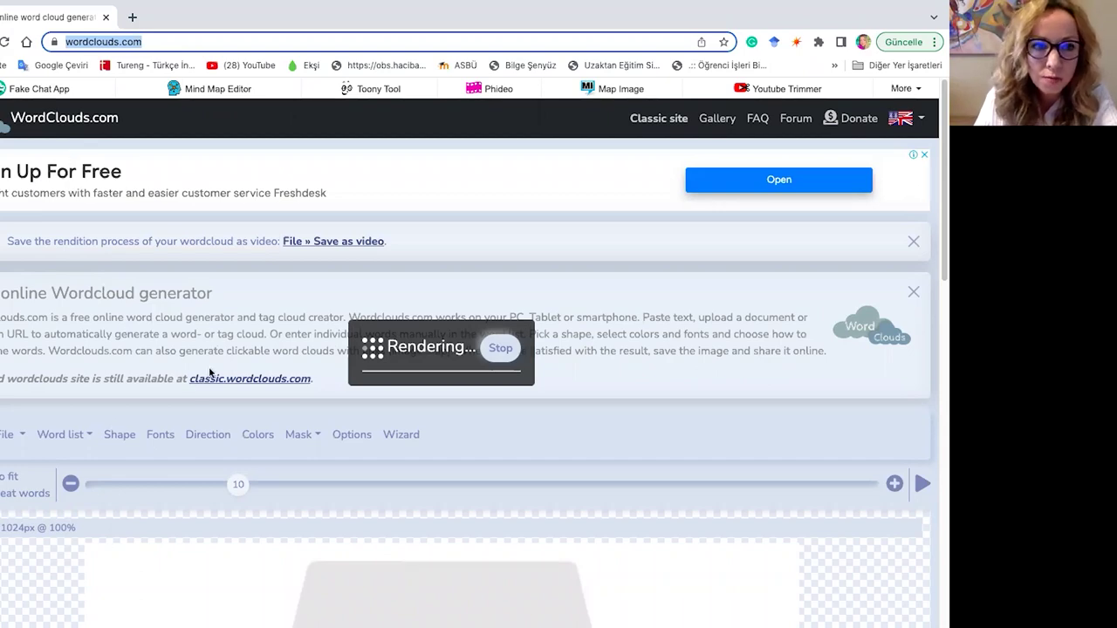
- Examine the word cloud generator's introduction, its editing options and the full sample word cloud
{"action": "scroll", "coordinate": [718, 262], "scroll_direction": "down", "scroll_amount": 2}
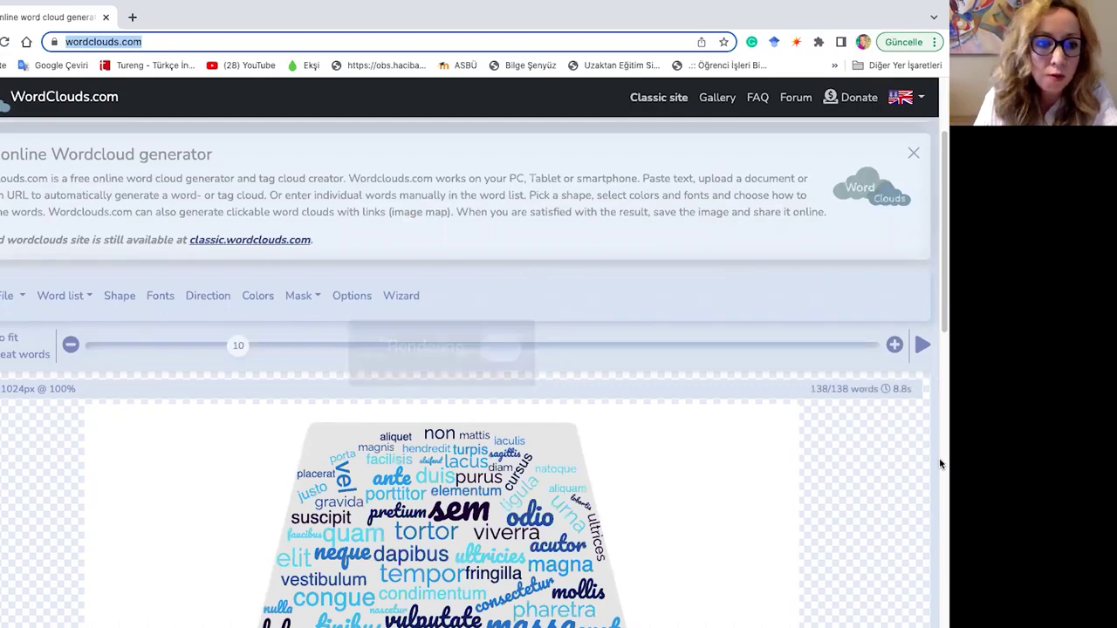
{"action": "scroll", "coordinate": [285, 346], "scroll_direction": "down", "scroll_amount": 2}
{"action": "scroll", "coordinate": [284, 349], "scroll_direction": "down", "scroll_amount": 2}
{"action": "scroll", "coordinate": [272, 378], "scroll_direction": "up", "scroll_amount": 6}
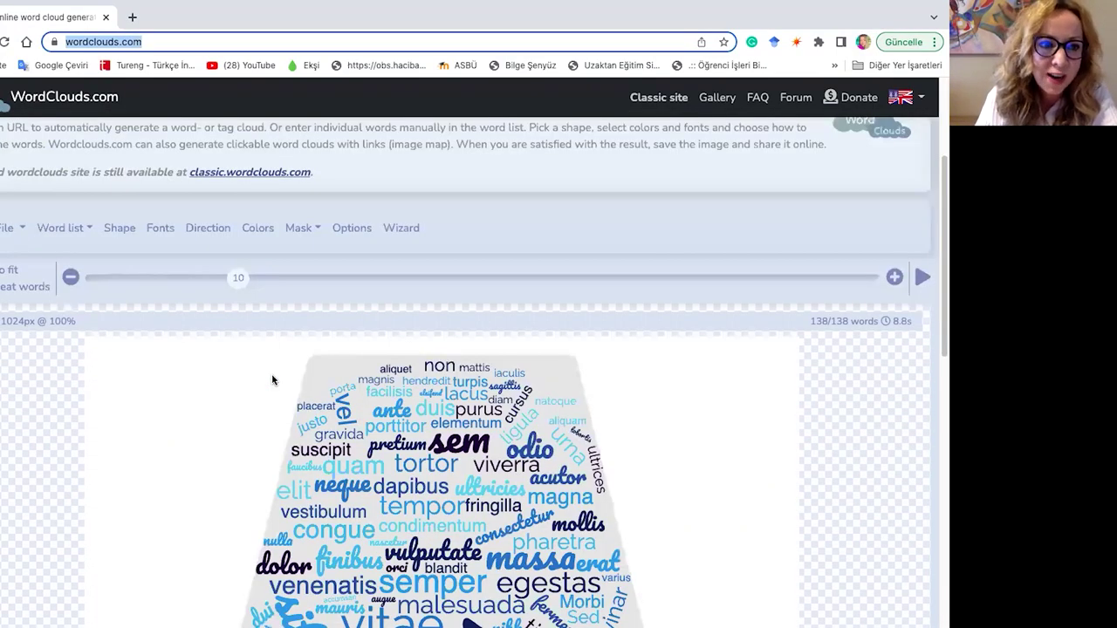
{"action": "scroll", "coordinate": [271, 379], "scroll_direction": "up", "scroll_amount": 3}
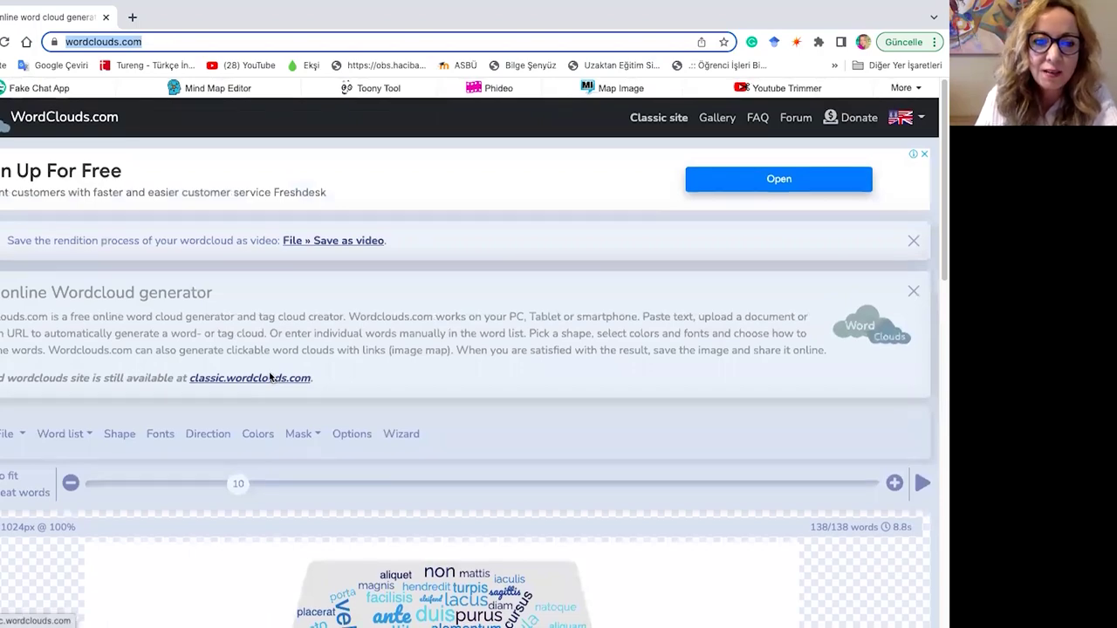
{"action": "scroll", "coordinate": [270, 377], "scroll_direction": "down", "scroll_amount": 7}
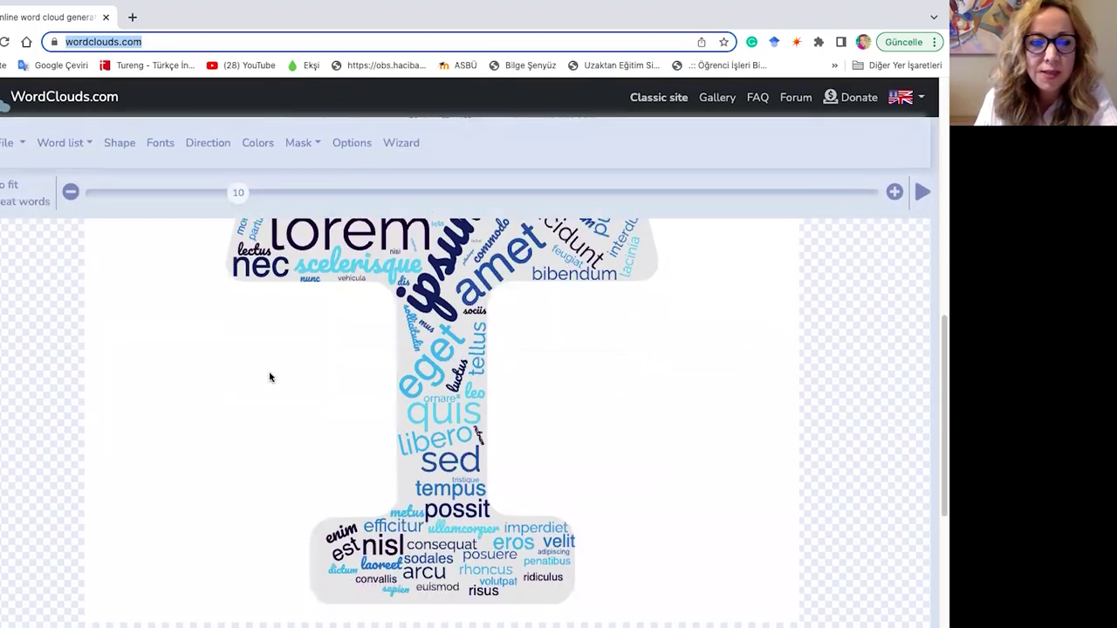
{"action": "scroll", "coordinate": [270, 377], "scroll_direction": "up", "scroll_amount": 5}
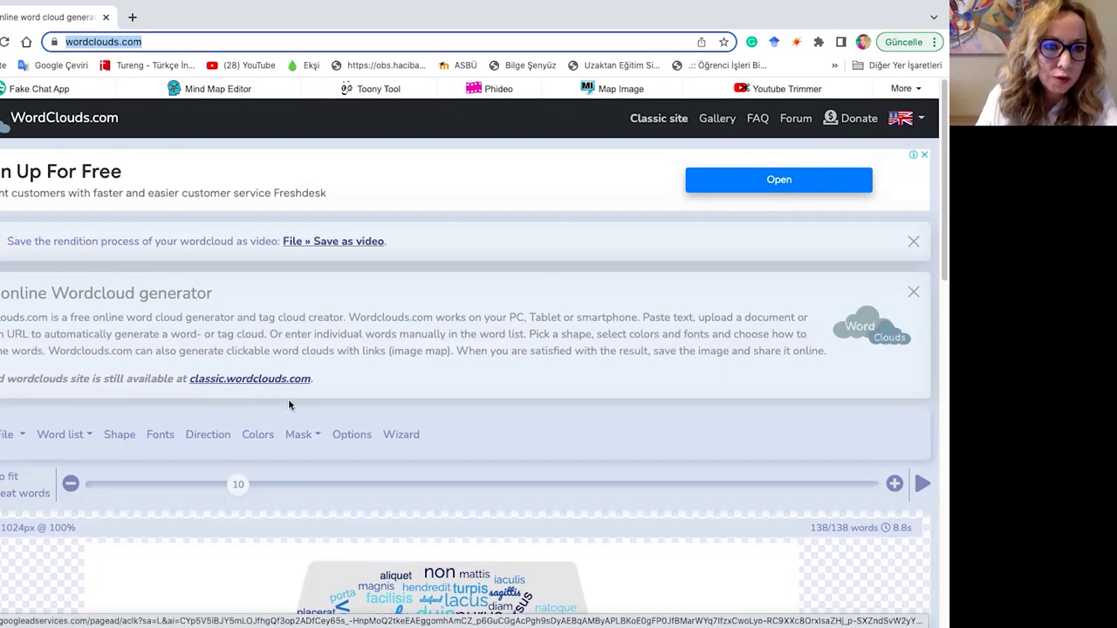
{"action": "scroll", "coordinate": [302, 374], "scroll_direction": "down", "scroll_amount": 1}
{"action": "scroll", "coordinate": [302, 373], "scroll_direction": "down", "scroll_amount": 2}
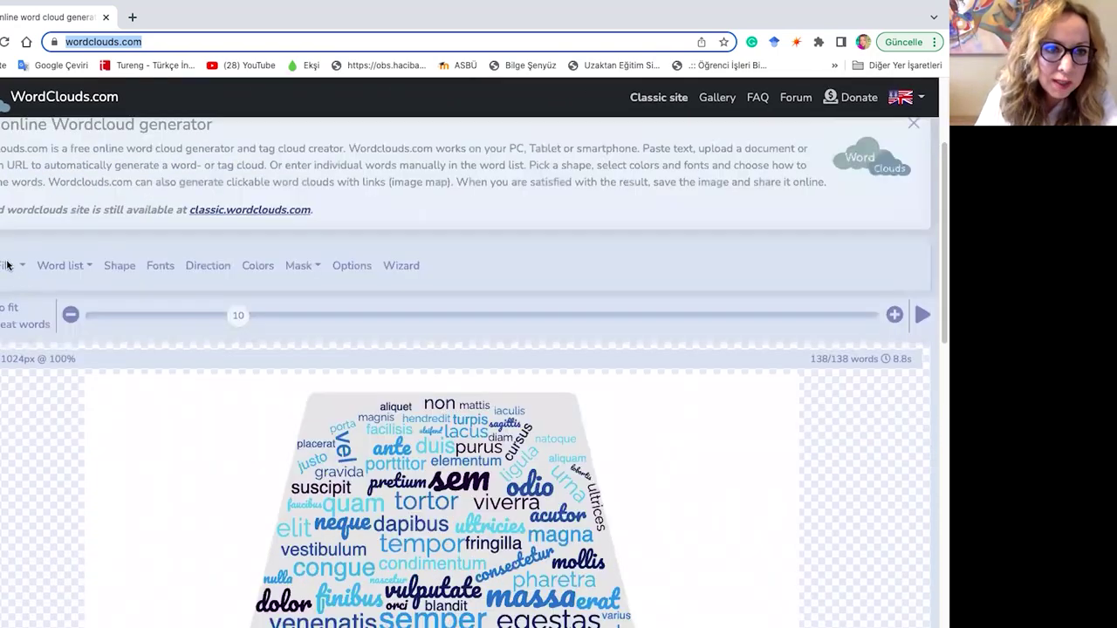
- Review the file options for saving, sharing, printing and creating a word cloud, and look over the sample cloud again
{"action": "left_click", "coordinate": [15, 262]}
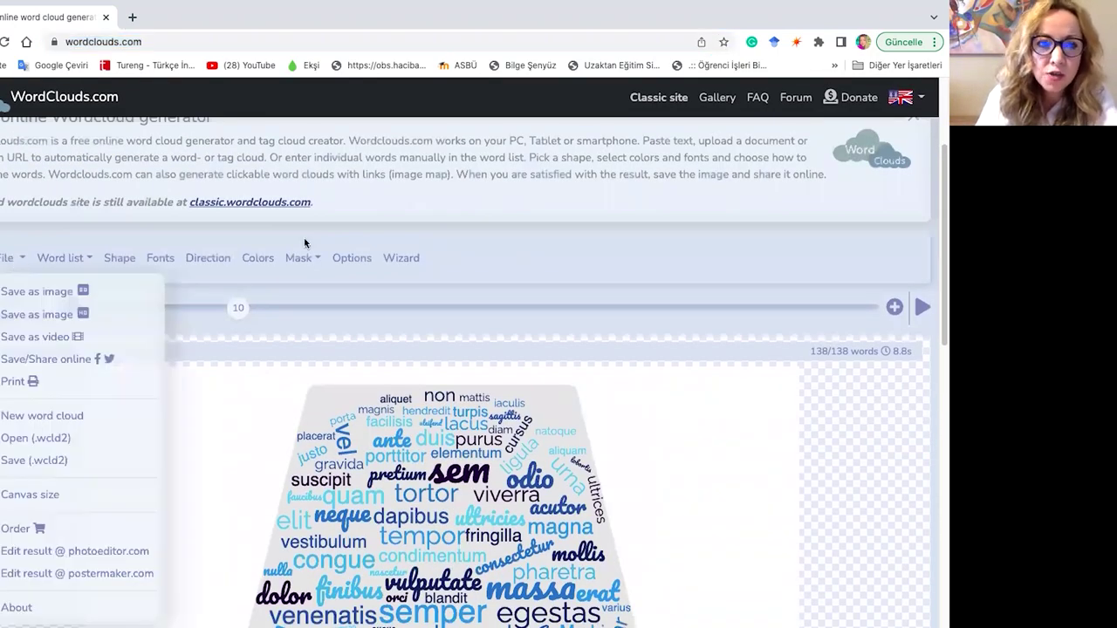
{"action": "left_click", "coordinate": [22, 287]}
{"action": "left_click", "coordinate": [6, 267]}
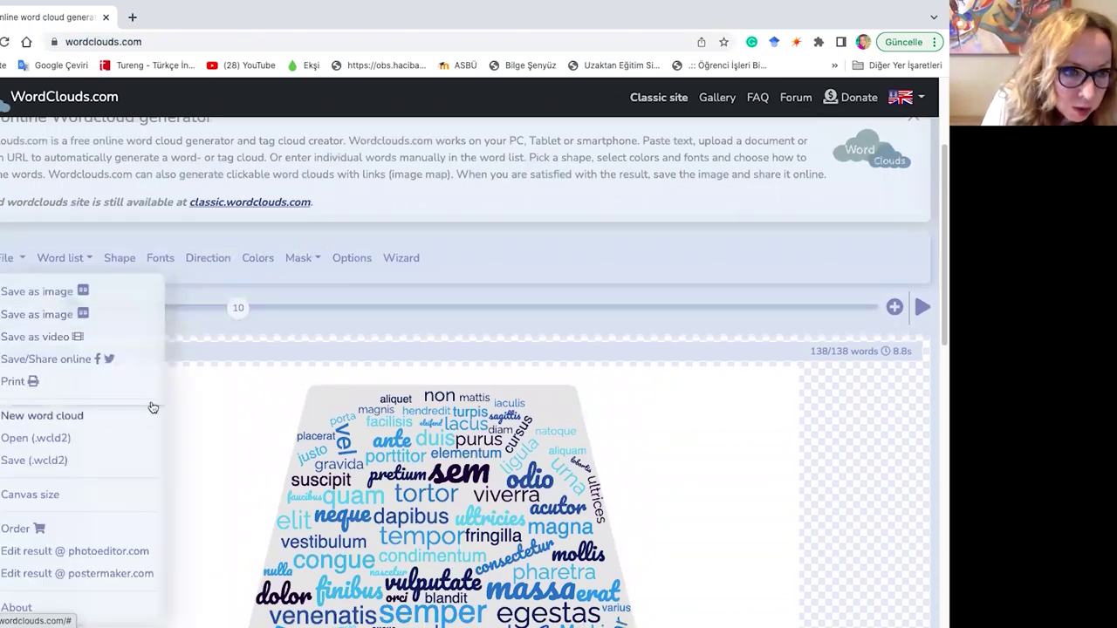
{"action": "scroll", "coordinate": [179, 395], "scroll_direction": "down", "scroll_amount": 1}
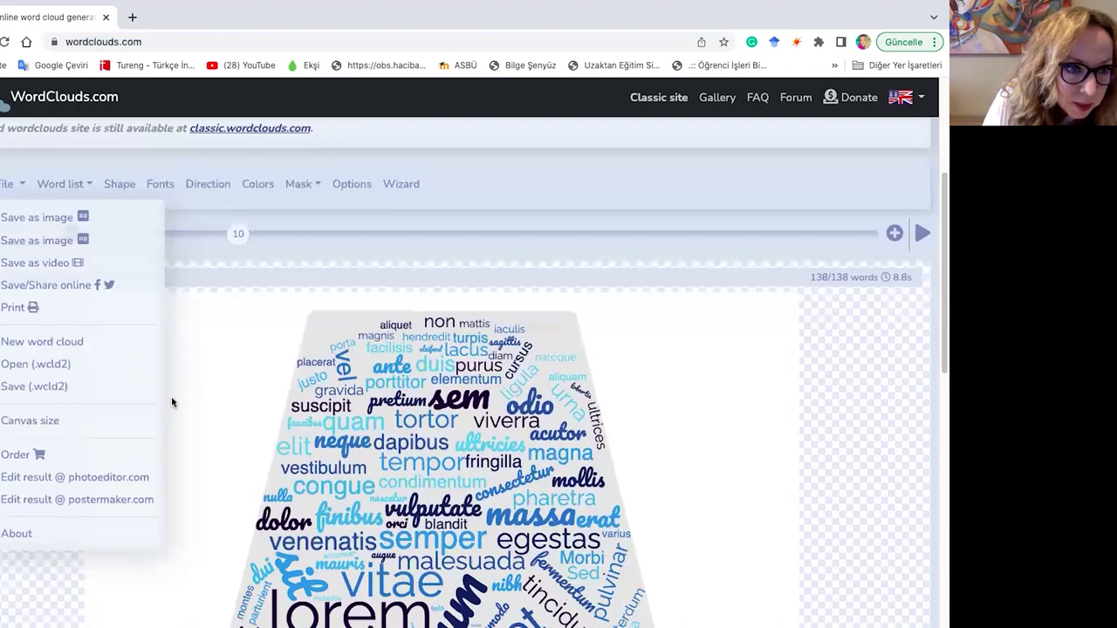
{"action": "left_click", "coordinate": [171, 396]}
{"action": "scroll", "coordinate": [110, 332], "scroll_direction": "down", "scroll_amount": 10}
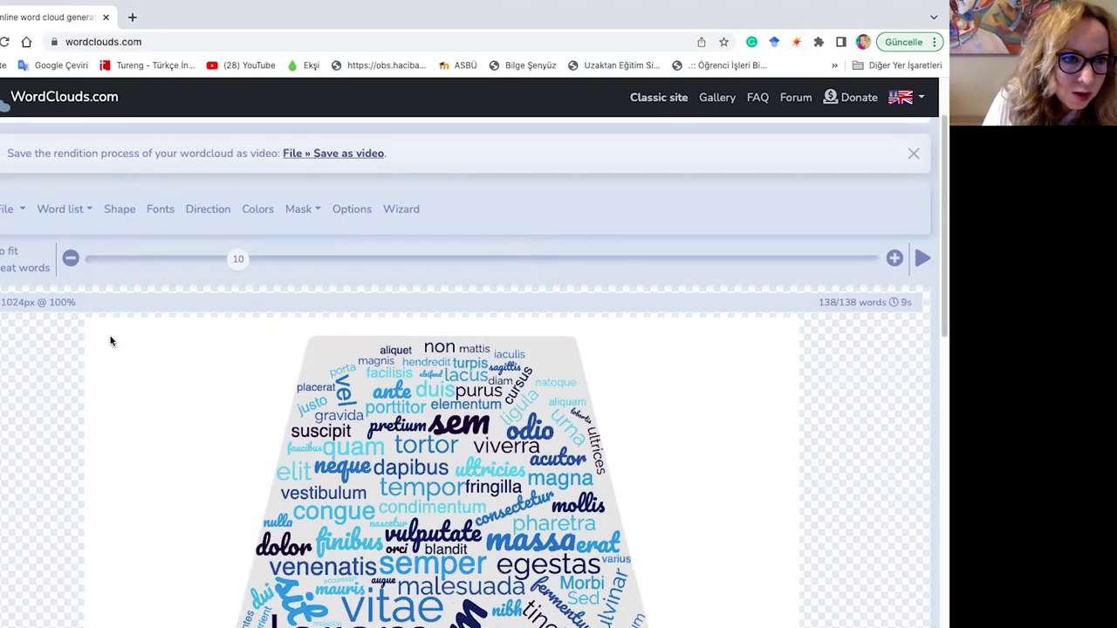
{"action": "scroll", "coordinate": [487, 379], "scroll_direction": "up", "scroll_amount": 10}
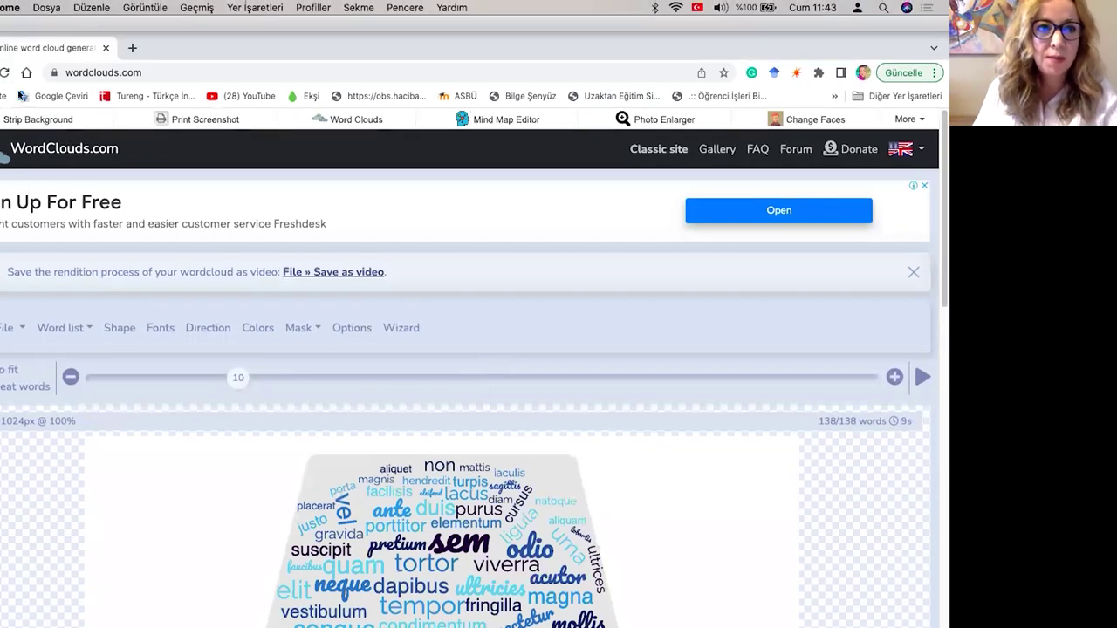
- Look over the sample word cloud once more, then leave the word cloud site and close its browser tab
{"action": "scroll", "coordinate": [425, 436], "scroll_direction": "down", "scroll_amount": 5}
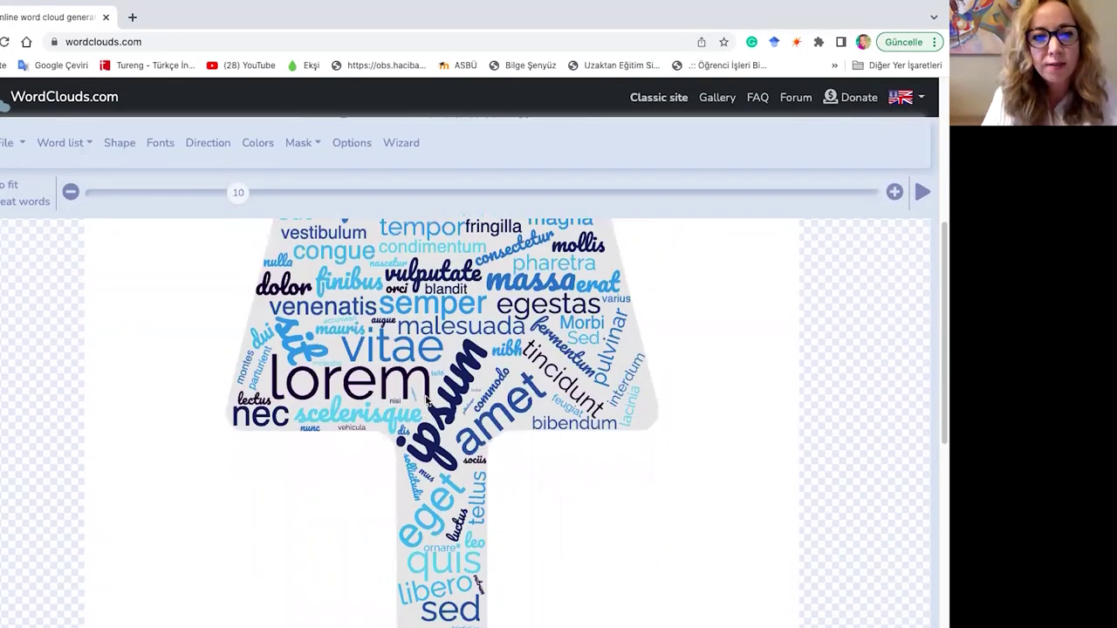
{"action": "scroll", "coordinate": [425, 436], "scroll_direction": "up", "scroll_amount": 5}
{"action": "key", "text": "super+shift+h"}
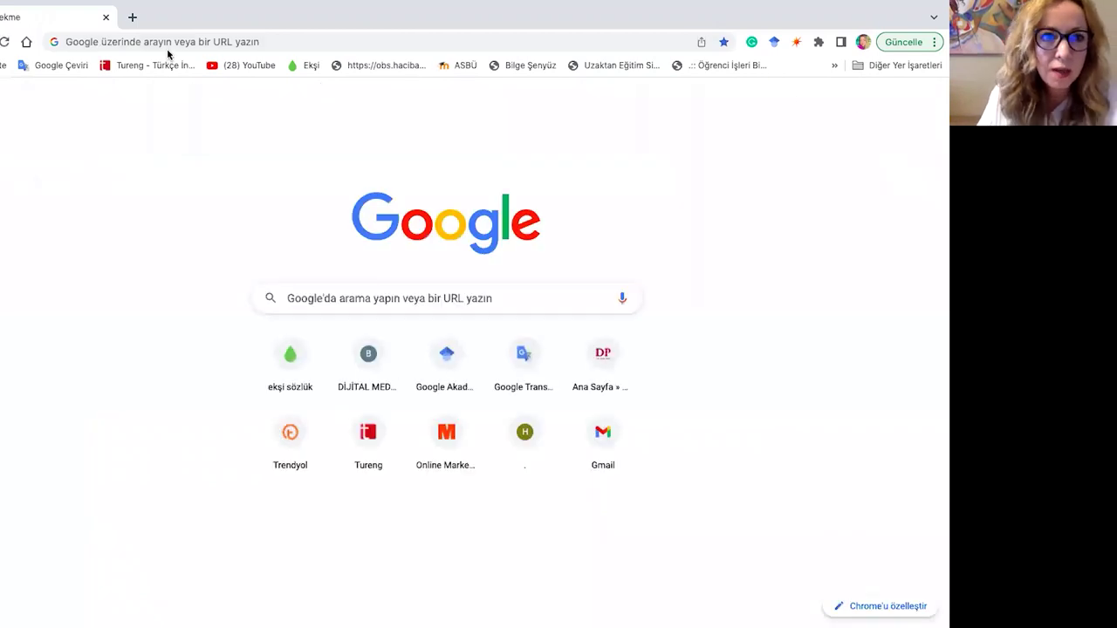
{"action": "left_click", "coordinate": [105, 18]}
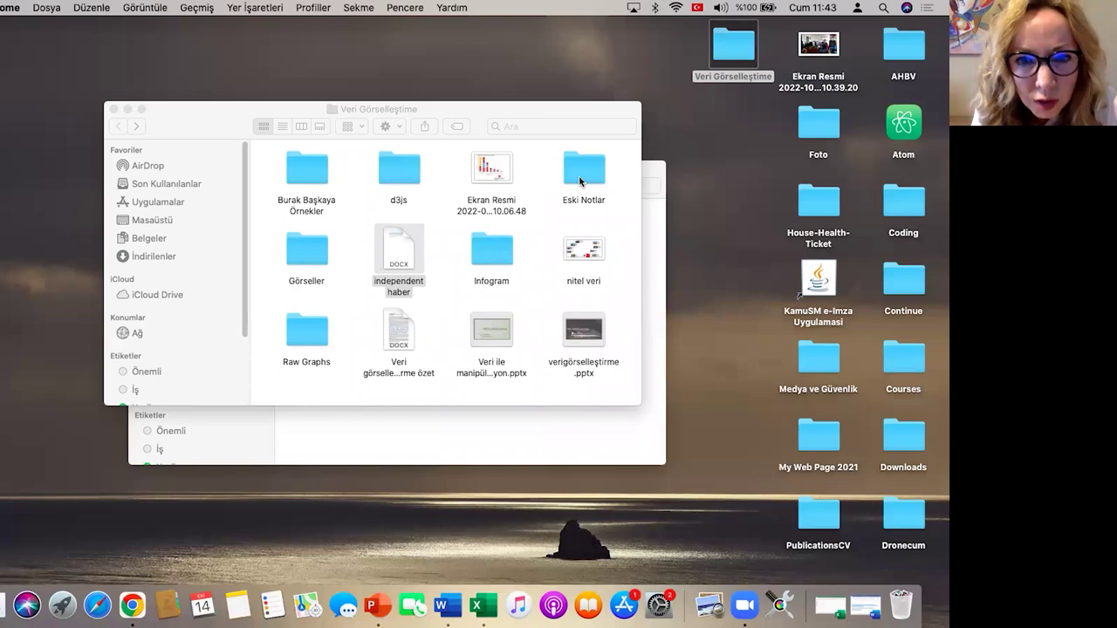
- View the wordcloud.jpg image from the Görseller folder in Finder, close it and return to Veri Görselleştime
{"action": "left_click", "coordinate": [308, 250]}
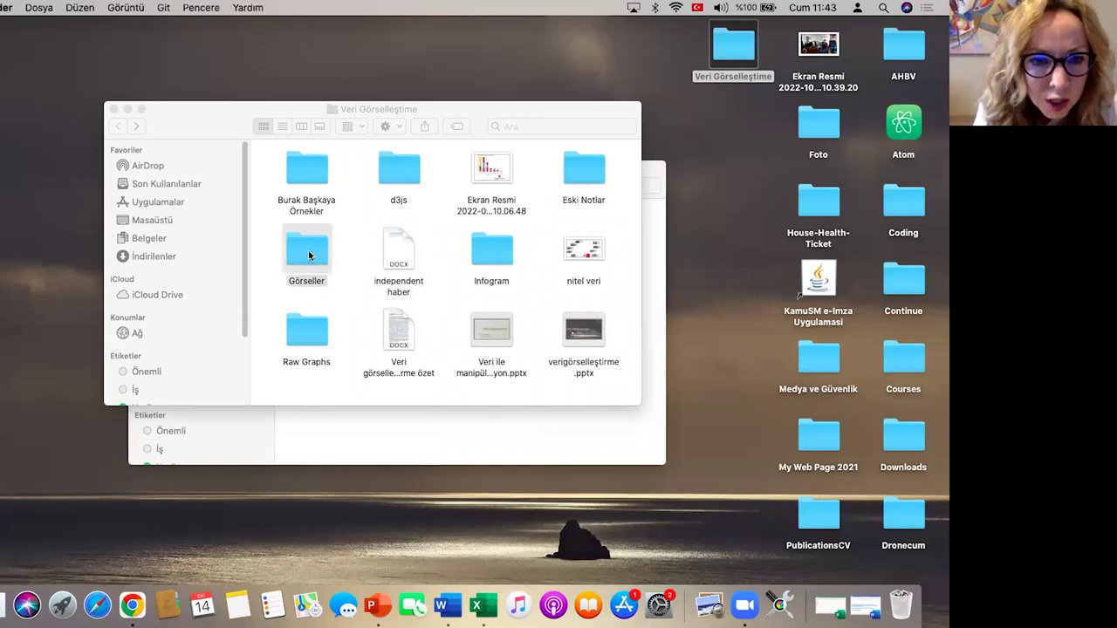
{"action": "double_click", "coordinate": [302, 252]}
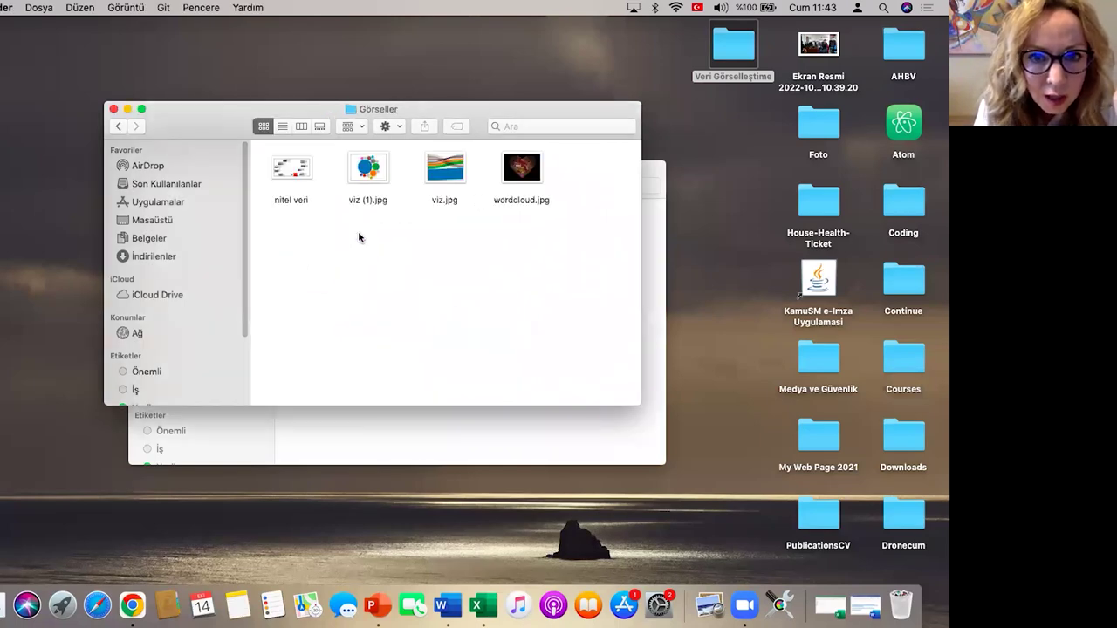
{"action": "double_click", "coordinate": [512, 175]}
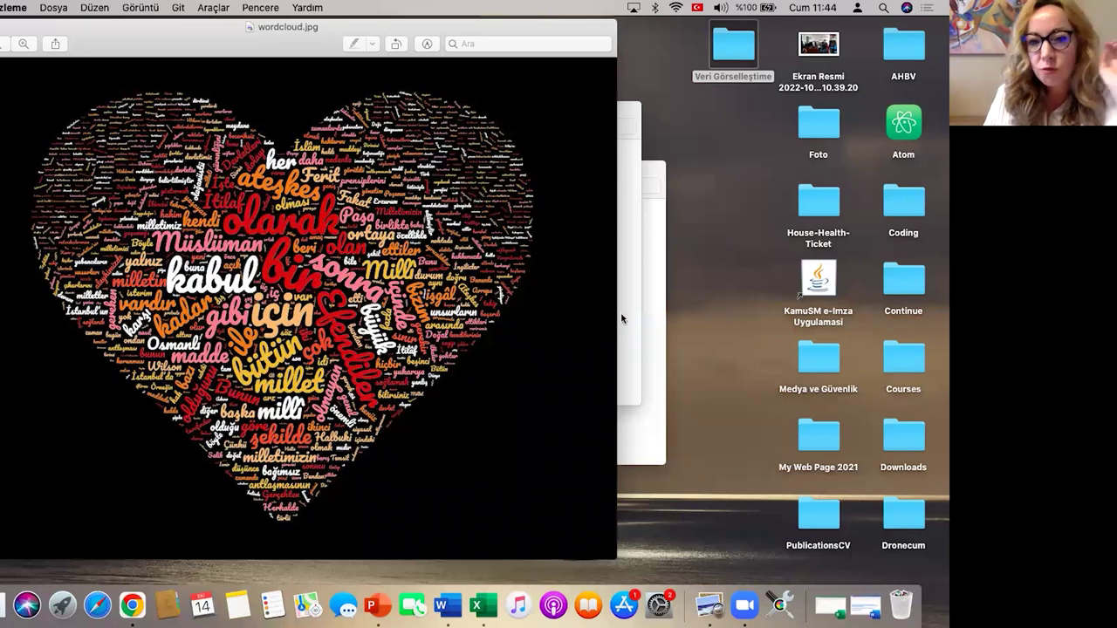
{"action": "key", "text": "super+w"}
{"action": "left_click", "coordinate": [118, 126]}
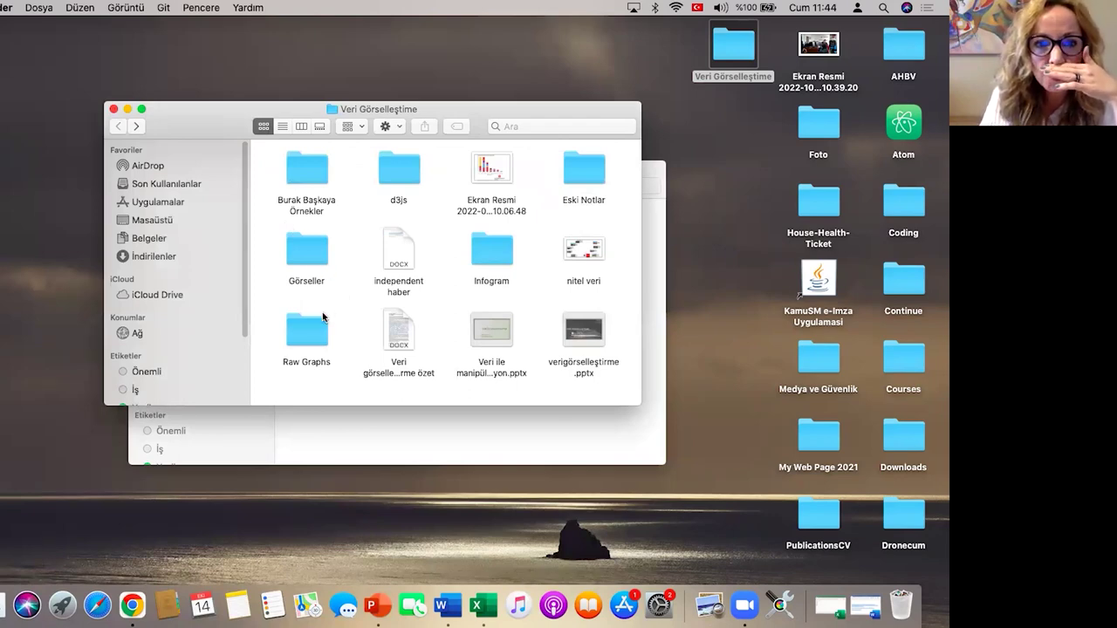
- Look through the Görseller and Raw Graphs folders for sample files and close the Veri Görselleştime window
{"action": "left_click", "coordinate": [308, 258]}
{"action": "double_click", "coordinate": [308, 257]}
{"action": "left_click", "coordinate": [118, 126]}
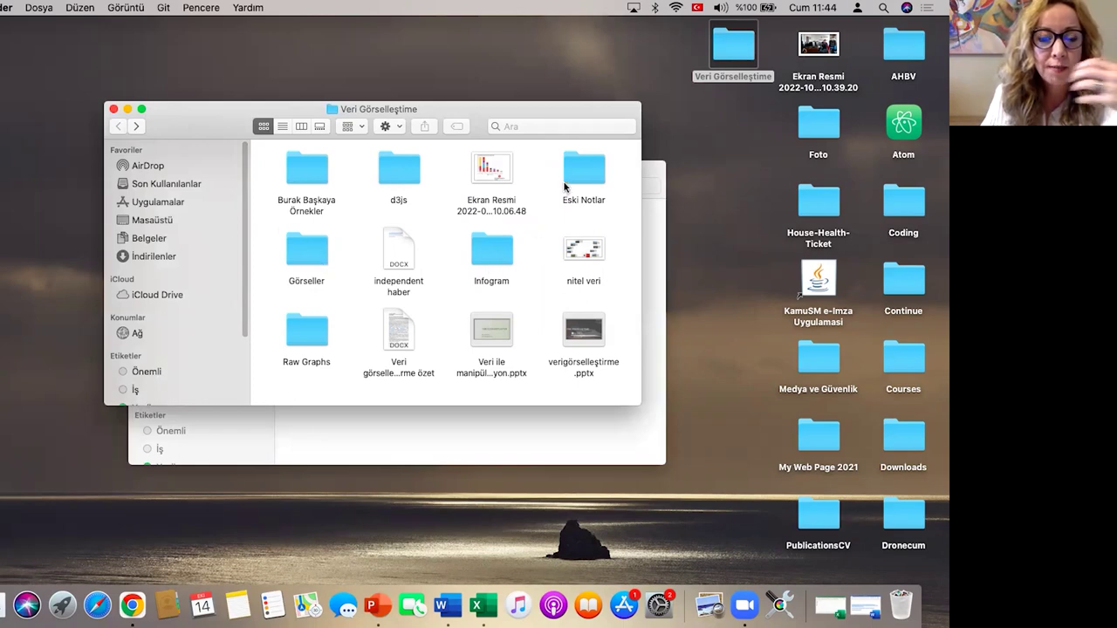
{"action": "left_click", "coordinate": [291, 340]}
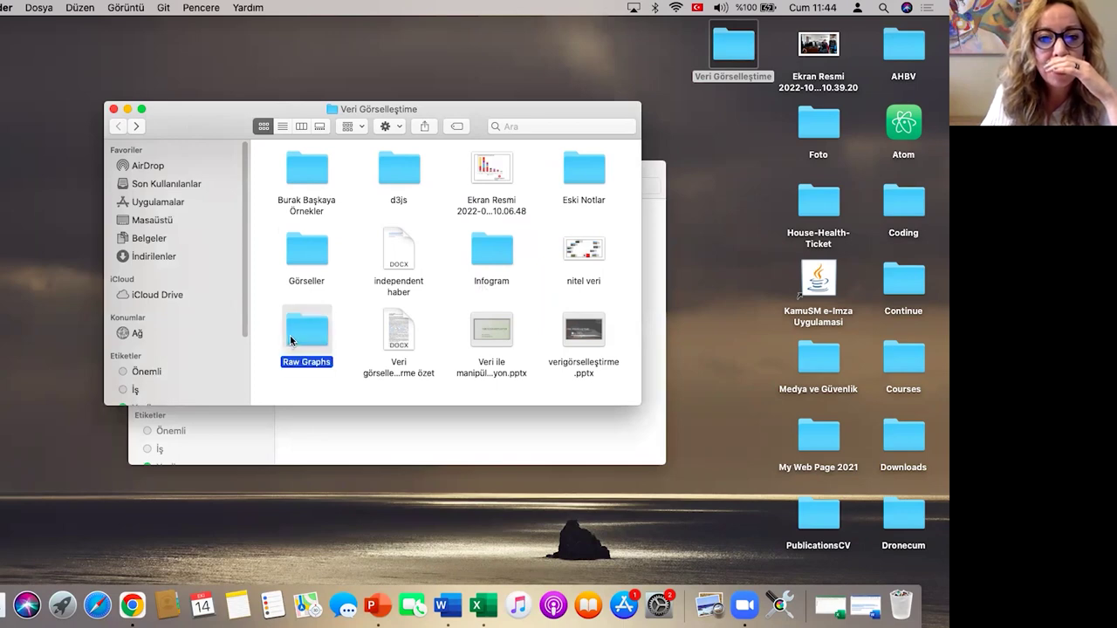
{"action": "double_click", "coordinate": [291, 340]}
{"action": "left_click", "coordinate": [117, 126]}
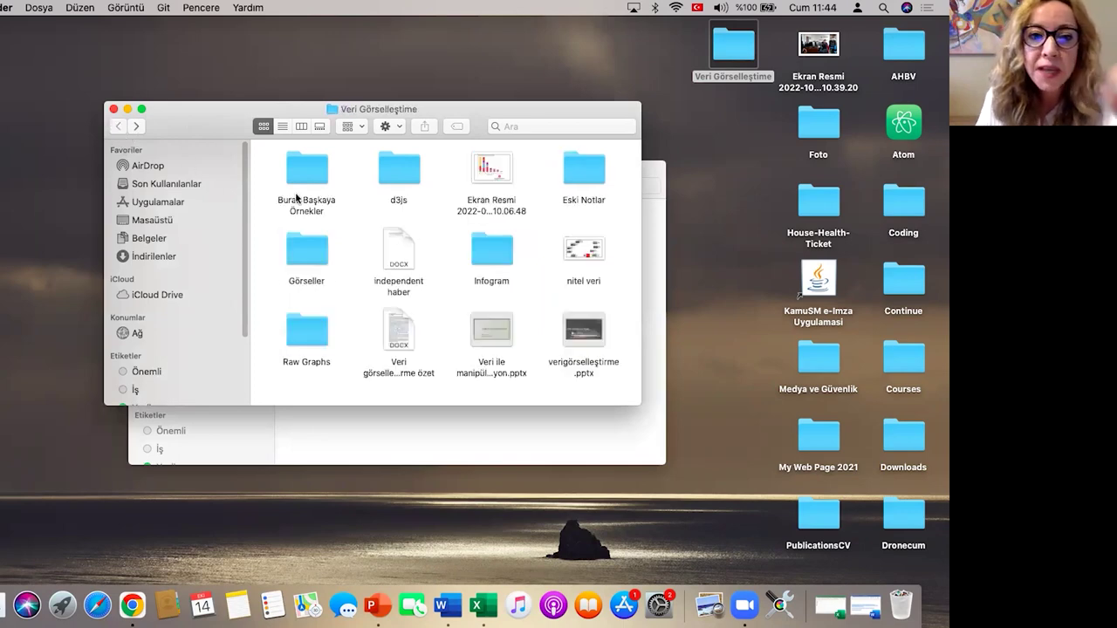
{"action": "left_click", "coordinate": [321, 240]}
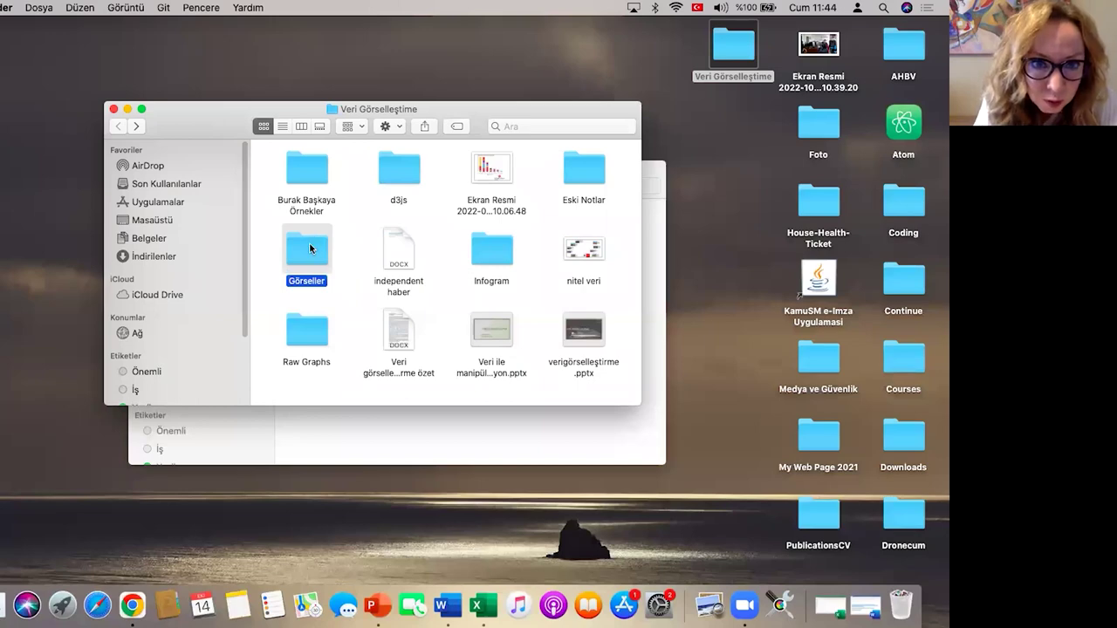
{"action": "double_click", "coordinate": [311, 244]}
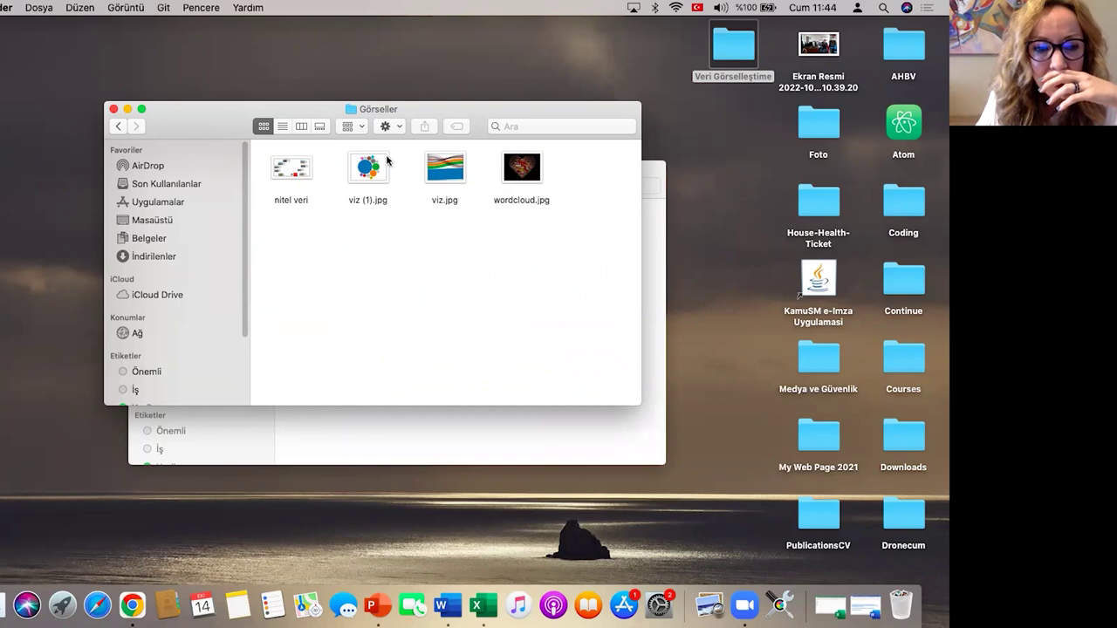
{"action": "left_click", "coordinate": [117, 127]}
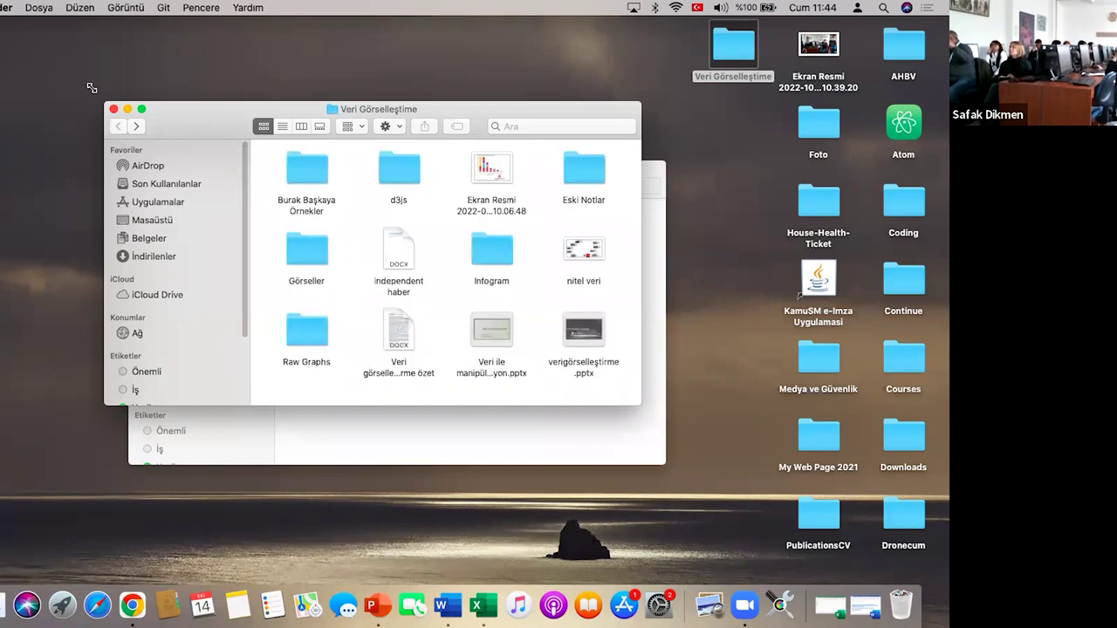
{"action": "left_click", "coordinate": [112, 109]}
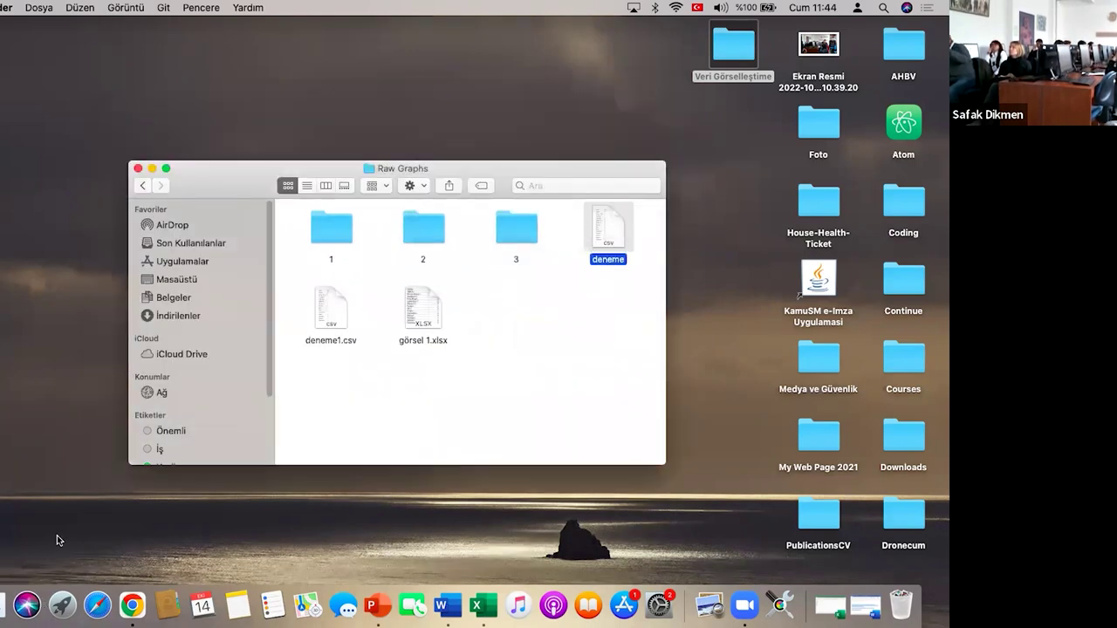
- Open a Chrome window with the presenter's personal profile and look through the hidden bookmarks
{"action": "left_click", "coordinate": [133, 605]}
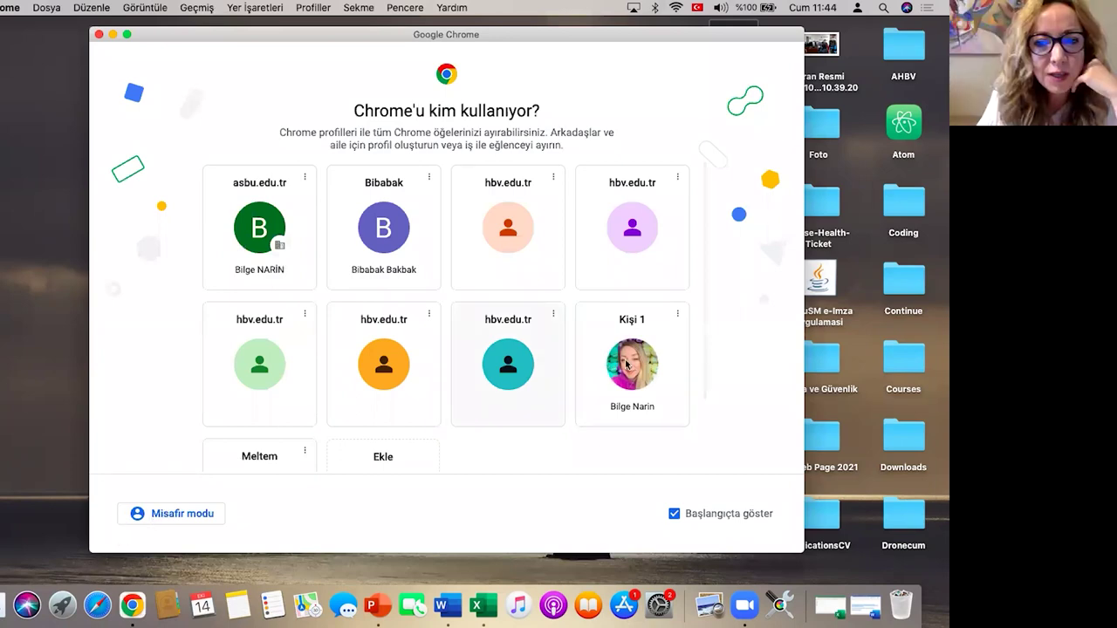
{"action": "left_click", "coordinate": [626, 363]}
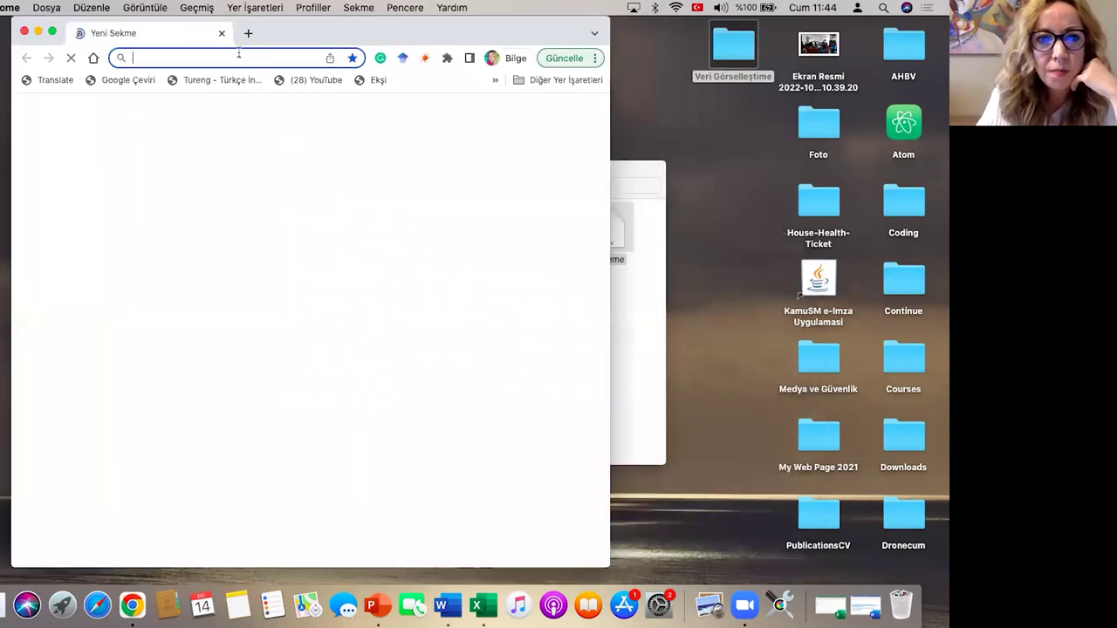
{"action": "left_click", "coordinate": [494, 79]}
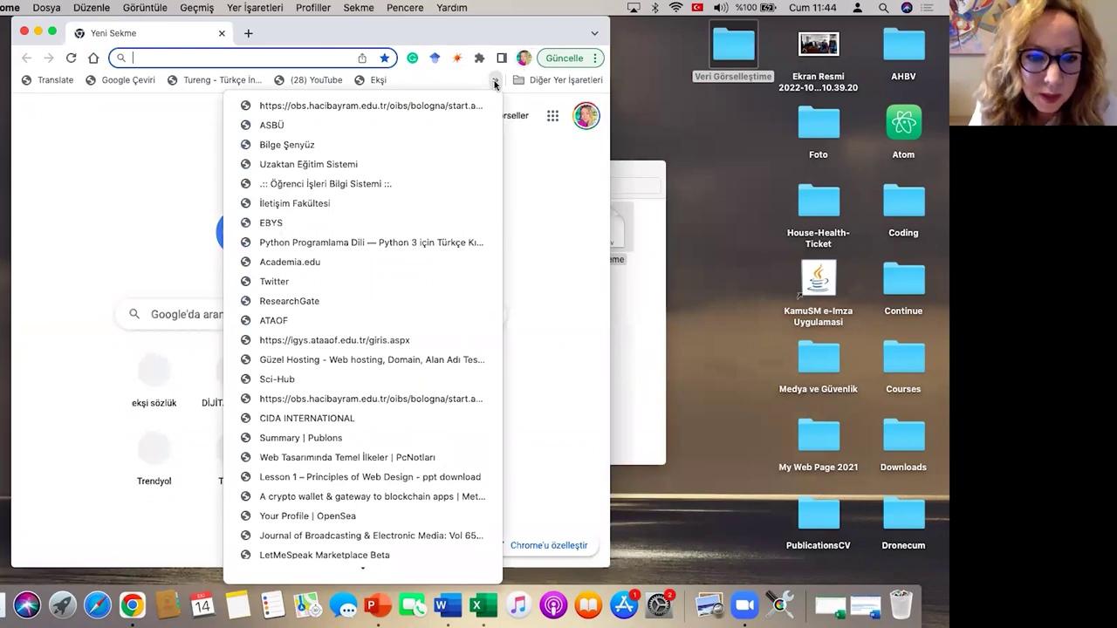
{"action": "scroll", "coordinate": [349, 320], "scroll_direction": "down", "scroll_amount": 8}
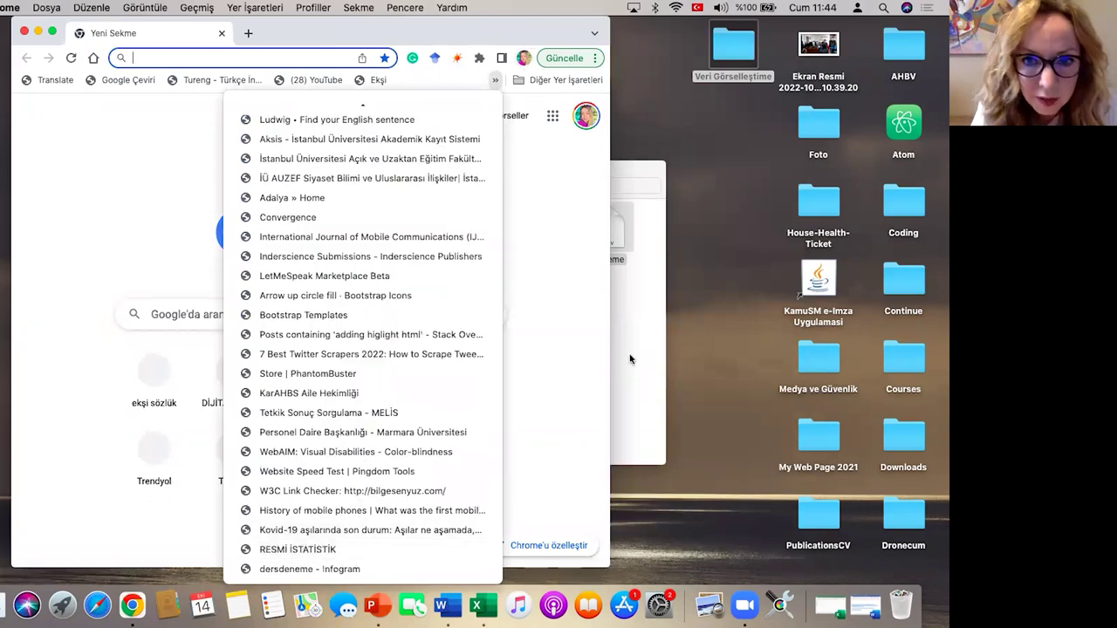
{"action": "left_click", "coordinate": [630, 359]}
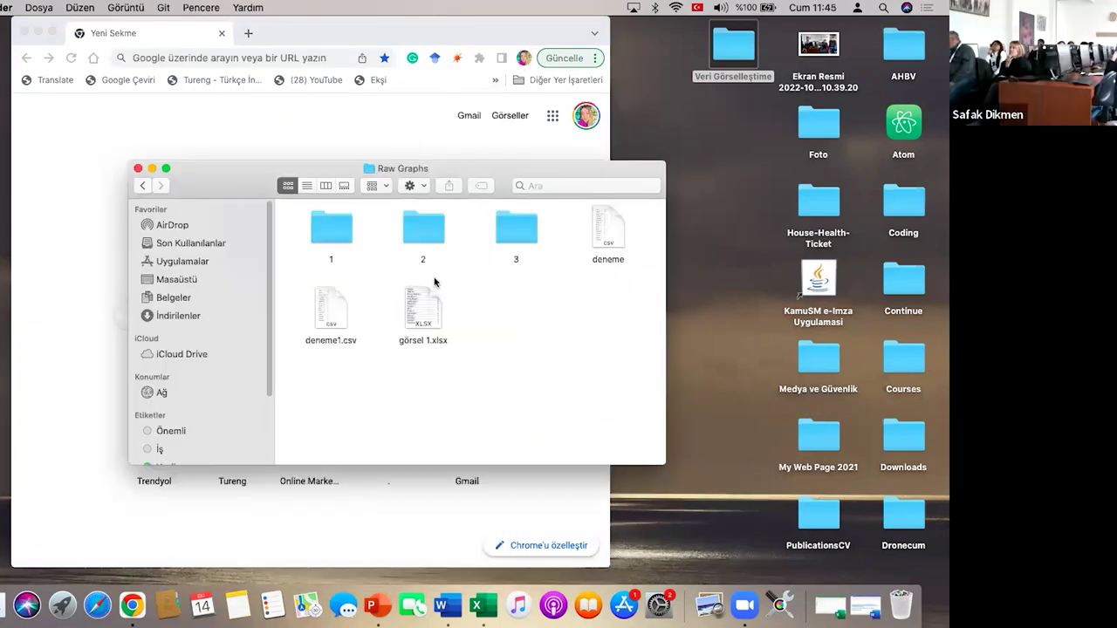
- Load wordclouds.com in the blank tab and show the browser window in full screen
{"action": "left_click", "coordinate": [169, 58]}
{"action": "type", "text": "wordclouds.c"}
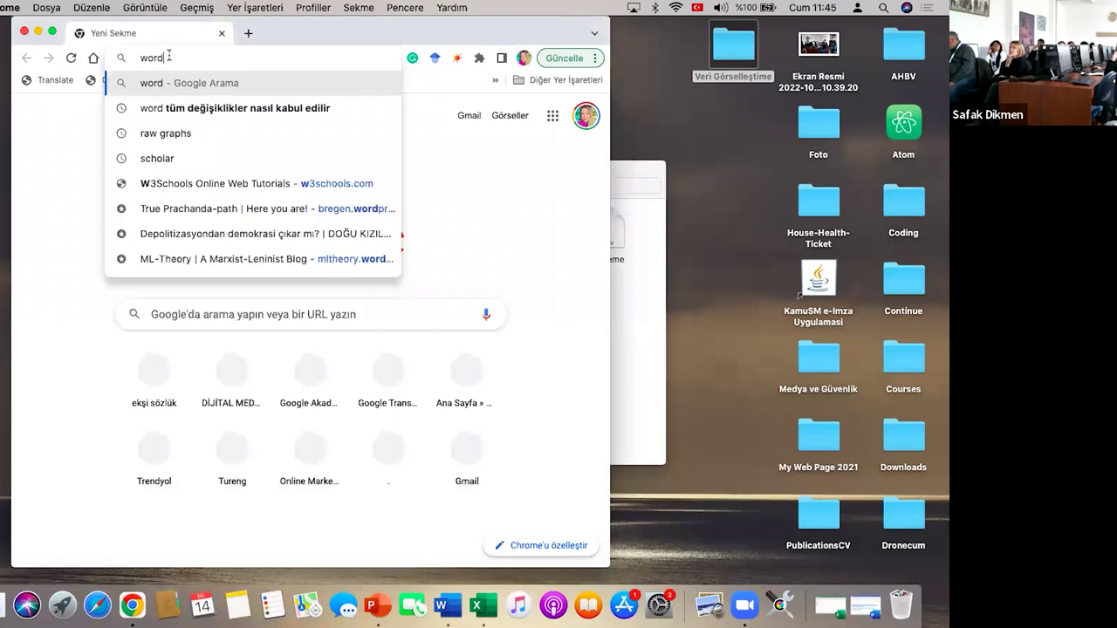
{"action": "type", "text": "om"}
{"action": "key", "text": "Return"}
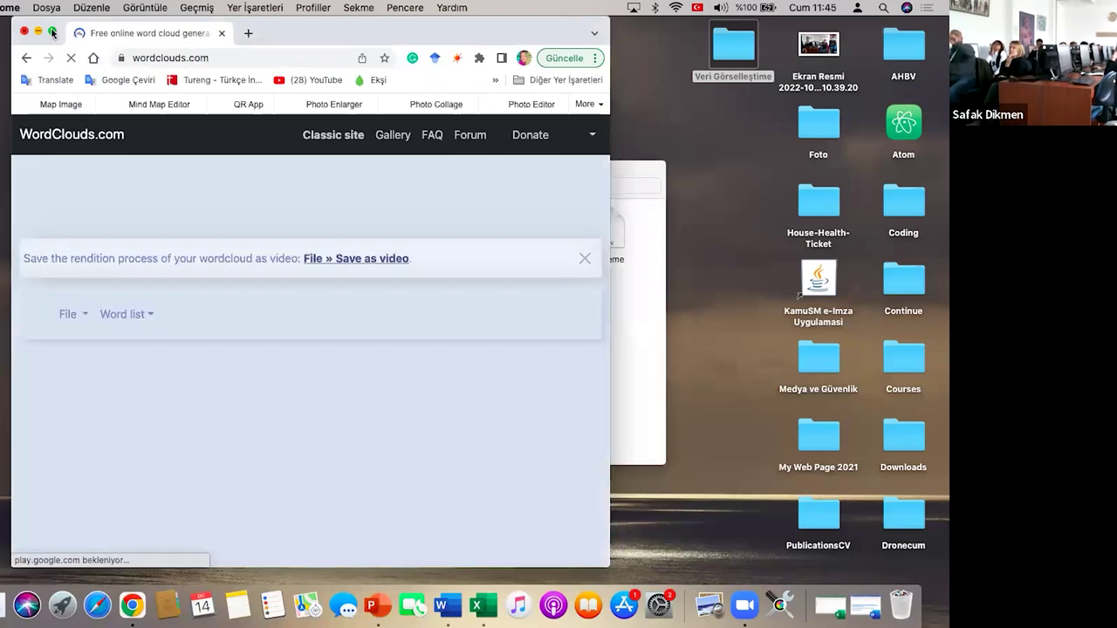
{"action": "mouse_move", "coordinate": [52, 33]}
{"action": "left_click", "coordinate": [52, 32]}
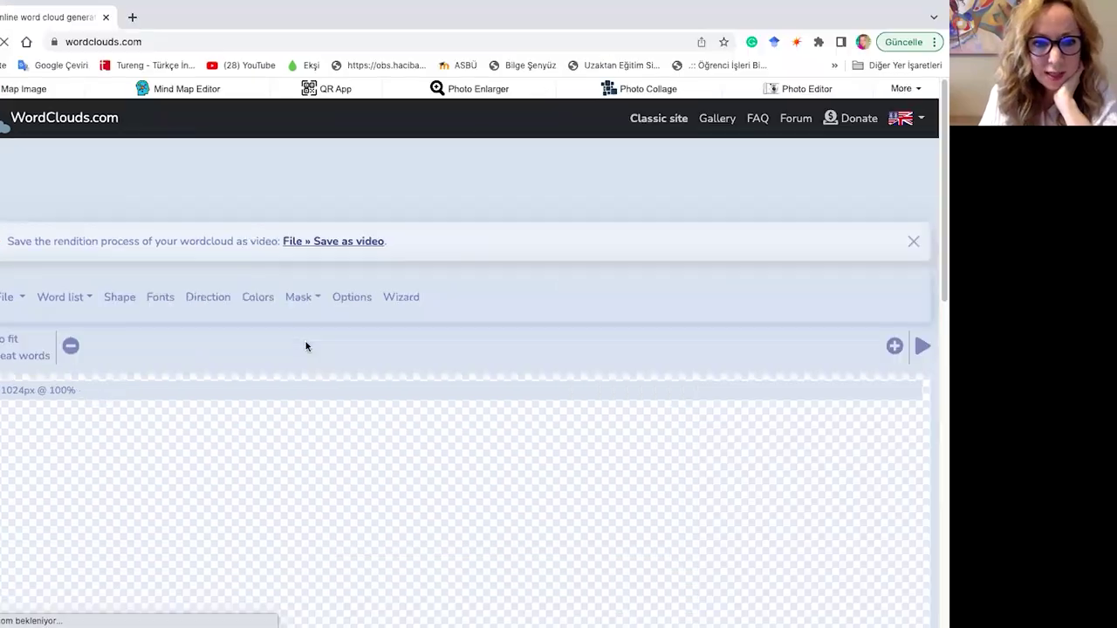
- Examine the sample word cloud and open the word extraction dialog for a PDF document
{"action": "scroll", "coordinate": [214, 415], "scroll_direction": "down", "scroll_amount": 3}
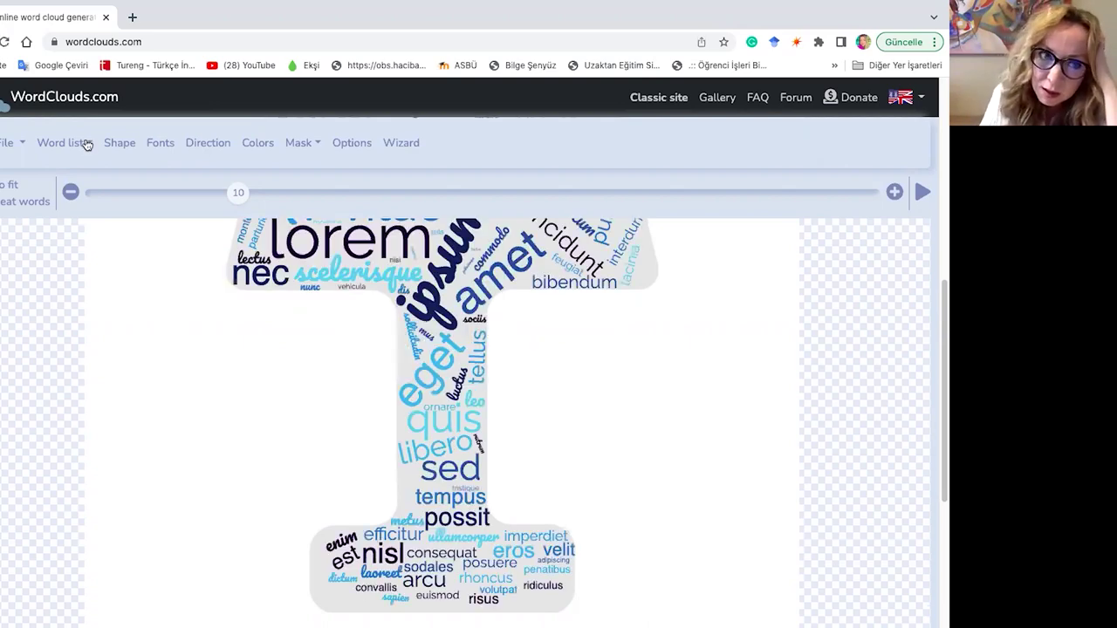
{"action": "left_click", "coordinate": [87, 145]}
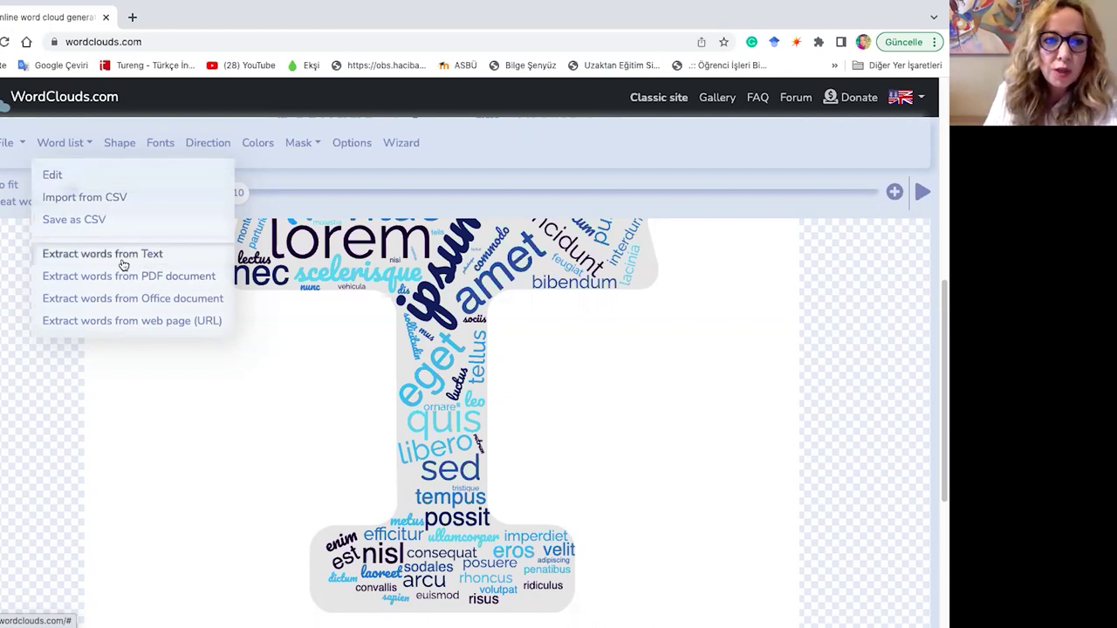
{"action": "left_click", "coordinate": [153, 288]}
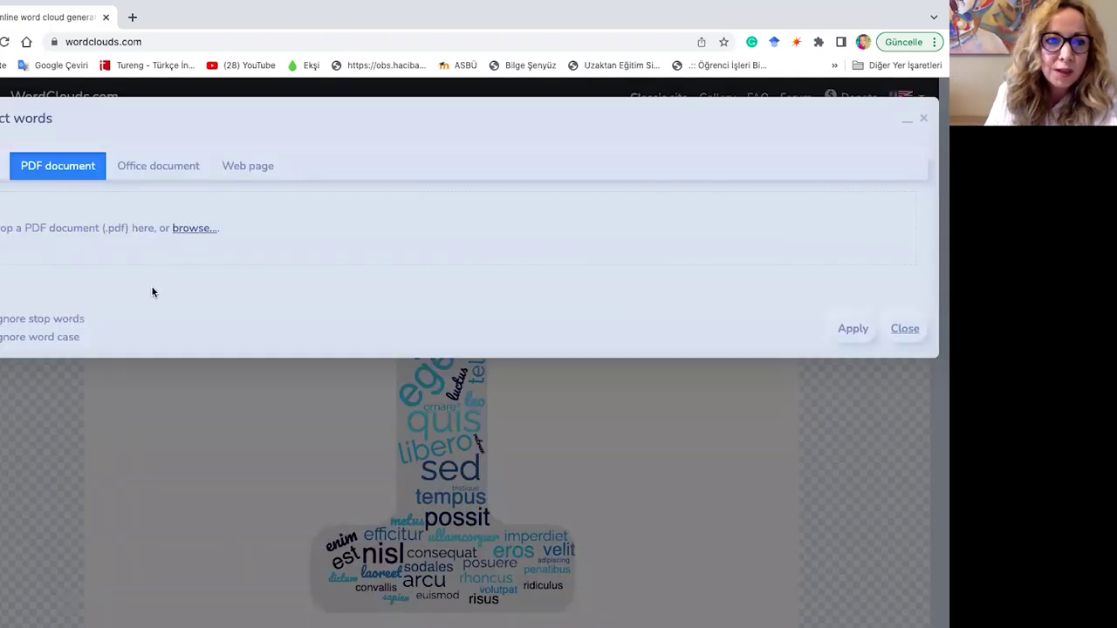
{"action": "left_click", "coordinate": [134, 18]}
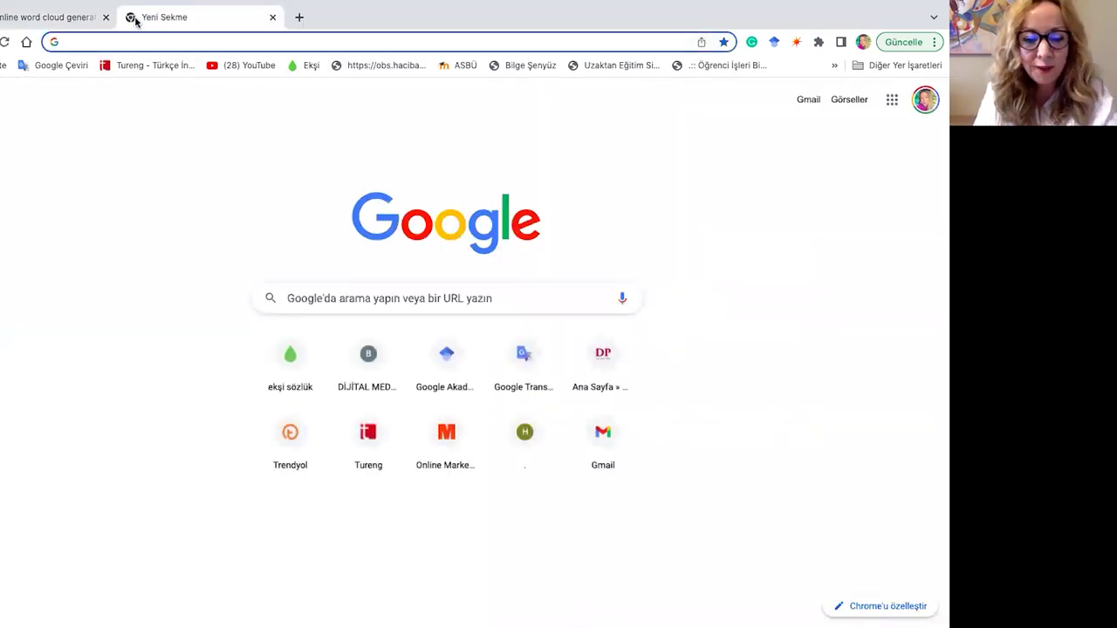
{"action": "left_click", "coordinate": [75, 40]}
{"action": "key", "text": "Escape"}
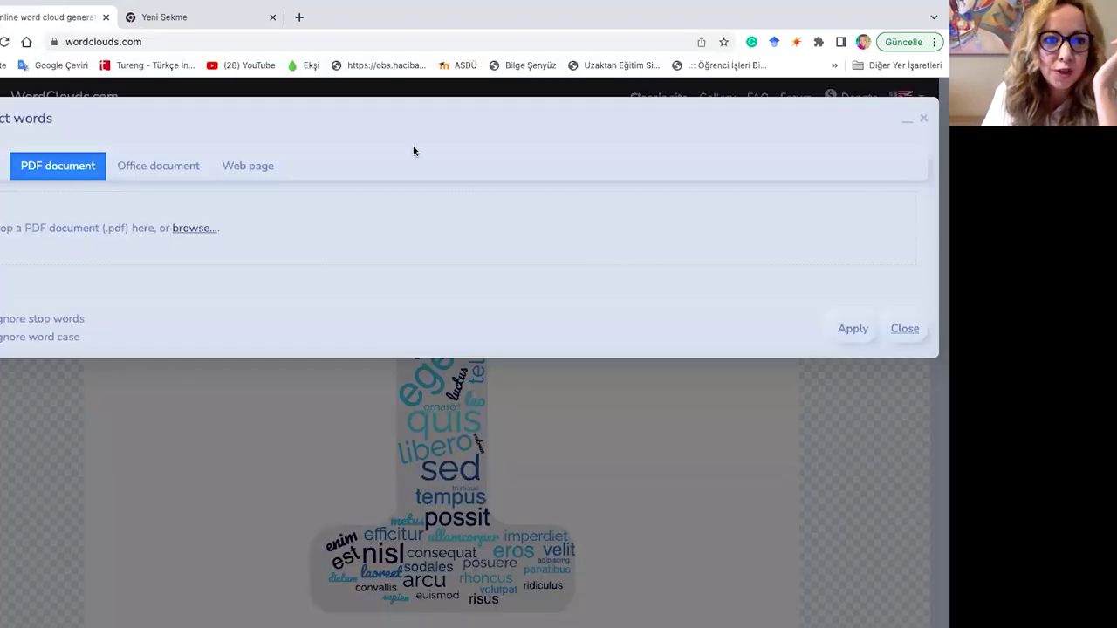
- Exit full screen, go back to Veri Görselleştime in Finder and place its window beside the Extract words dialog with the "Veri görselleştirme özet" document selected
{"action": "mouse_move", "coordinate": [242, 4]}
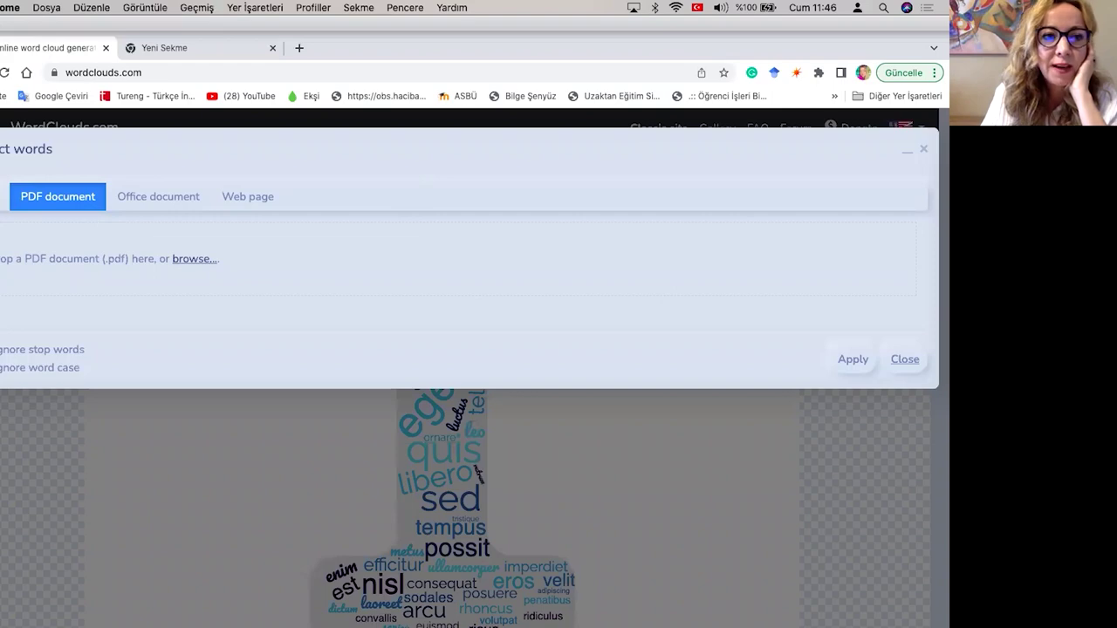
{"action": "key", "text": "ctrl+super+f"}
{"action": "left_click", "coordinate": [628, 316]}
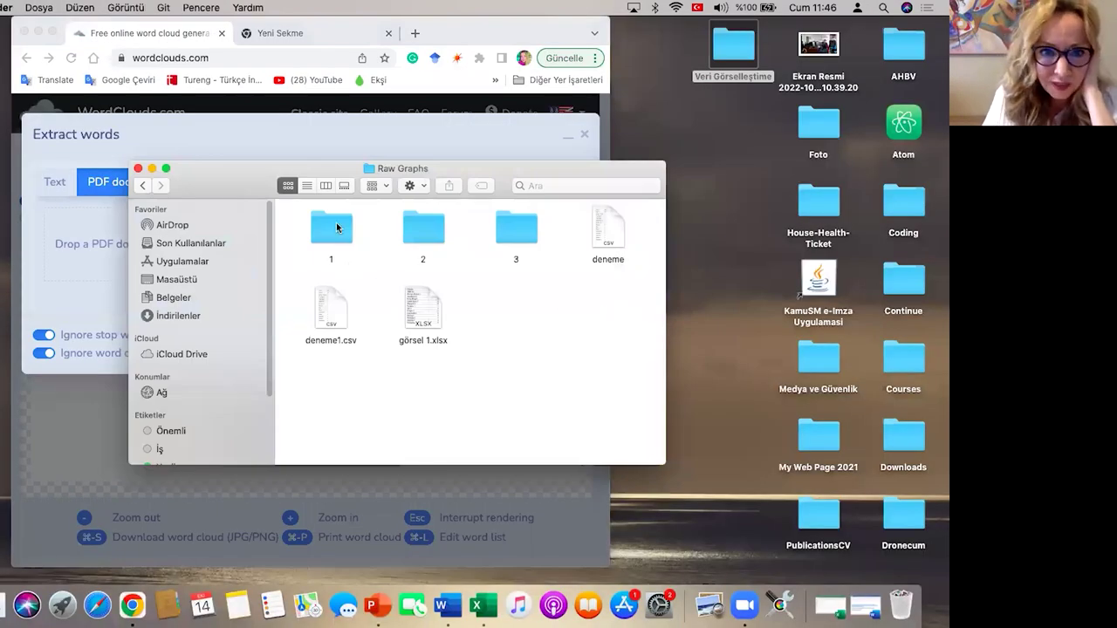
{"action": "left_click", "coordinate": [142, 185]}
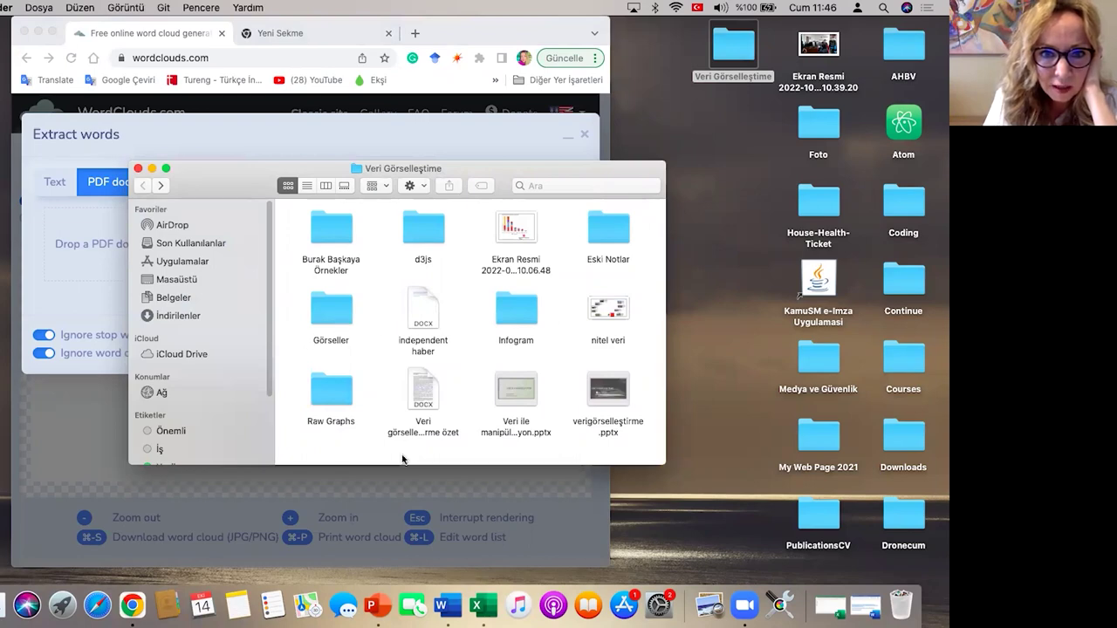
{"action": "left_click", "coordinate": [427, 397]}
{"action": "left_click_drag", "start_coordinate": [524, 174], "coordinate": [817, 50]}
{"action": "mouse_move", "coordinate": [717, 272]}
{"action": "left_mouse_down"}
{"action": "mouse_move", "coordinate": [258, 258]}
{"action": "mouse_move", "coordinate": [174, 205]}
{"action": "mouse_move", "coordinate": [280, 248]}
{"action": "mouse_move", "coordinate": [711, 262]}
{"action": "mouse_move", "coordinate": [712, 279]}
{"action": "left_mouse_up"}
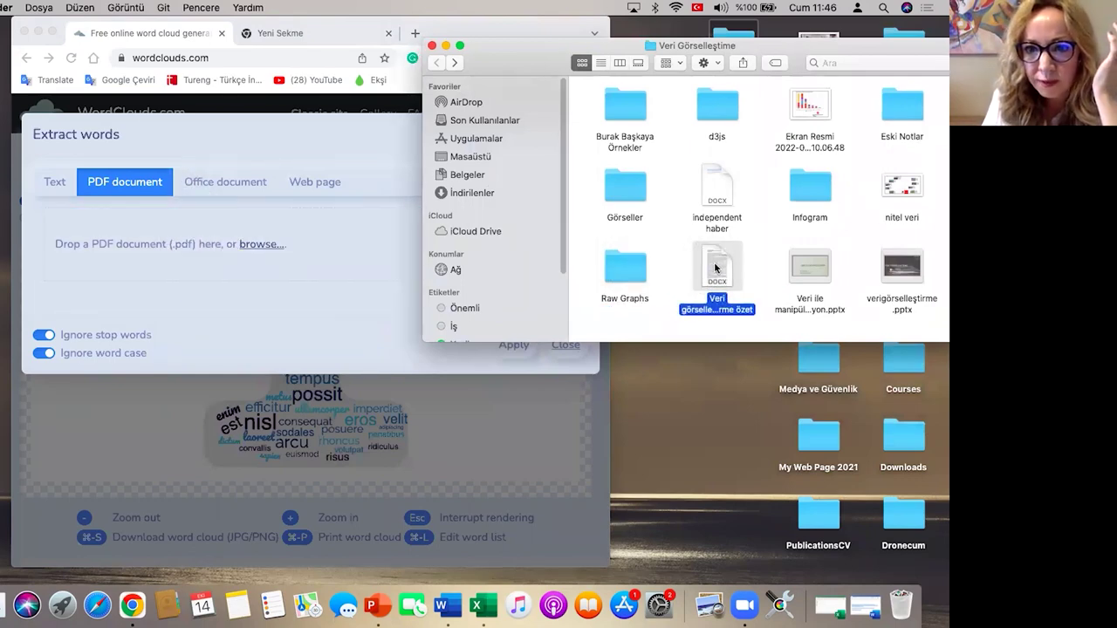
- Open the "Veri görselleştirme özet" document in Word, save it as a PDF in the Veri Görselleştime folder and close the document
{"action": "double_click", "coordinate": [715, 268]}
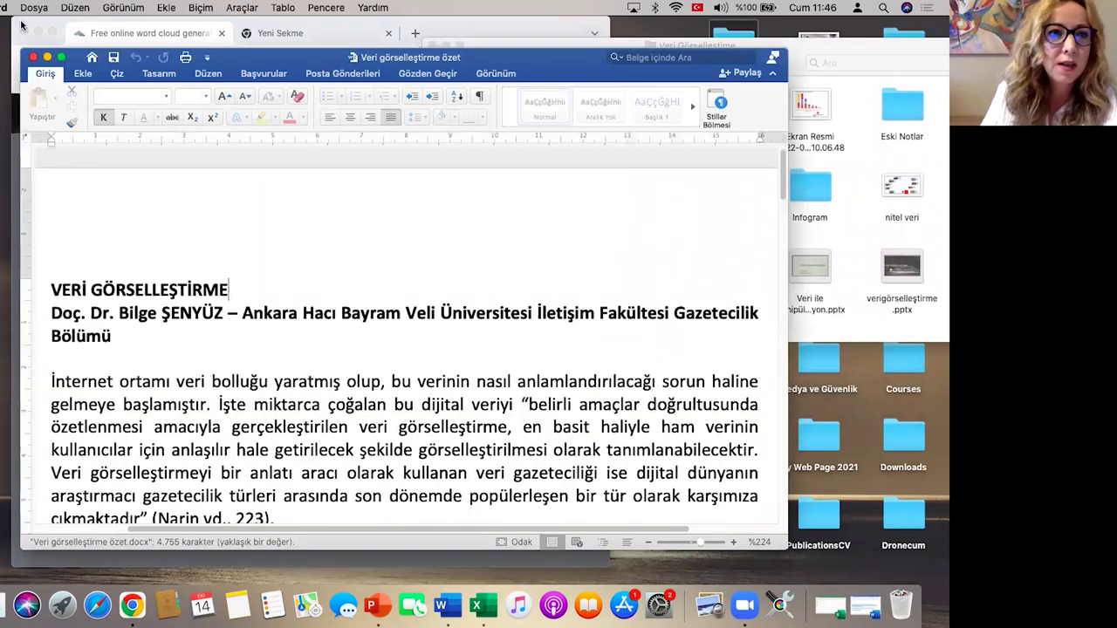
{"action": "left_click", "coordinate": [33, 8]}
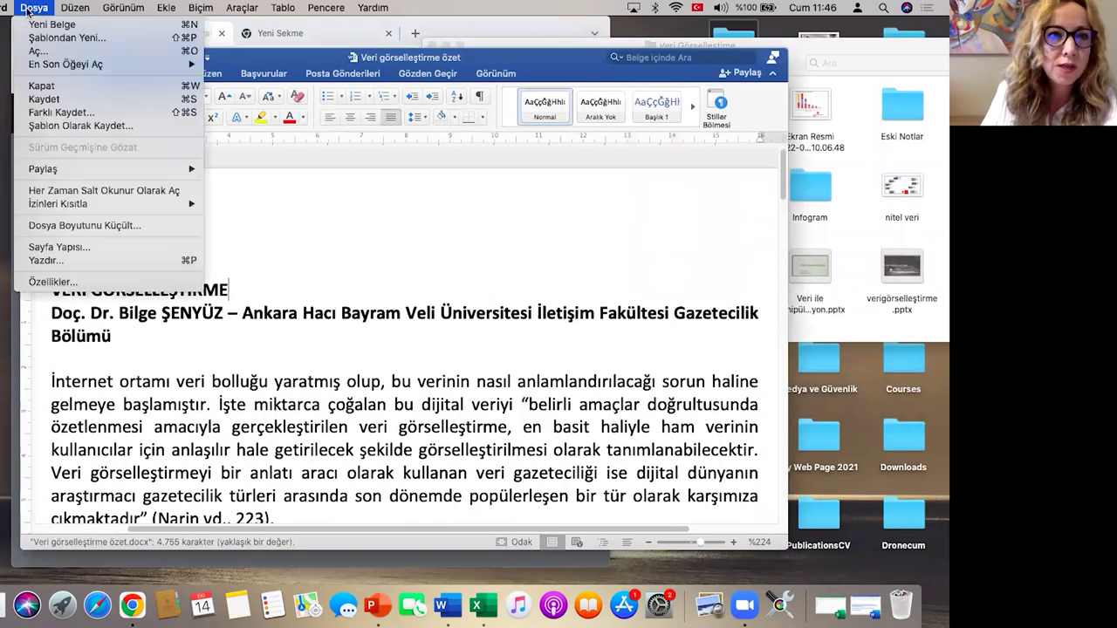
{"action": "left_click", "coordinate": [77, 126]}
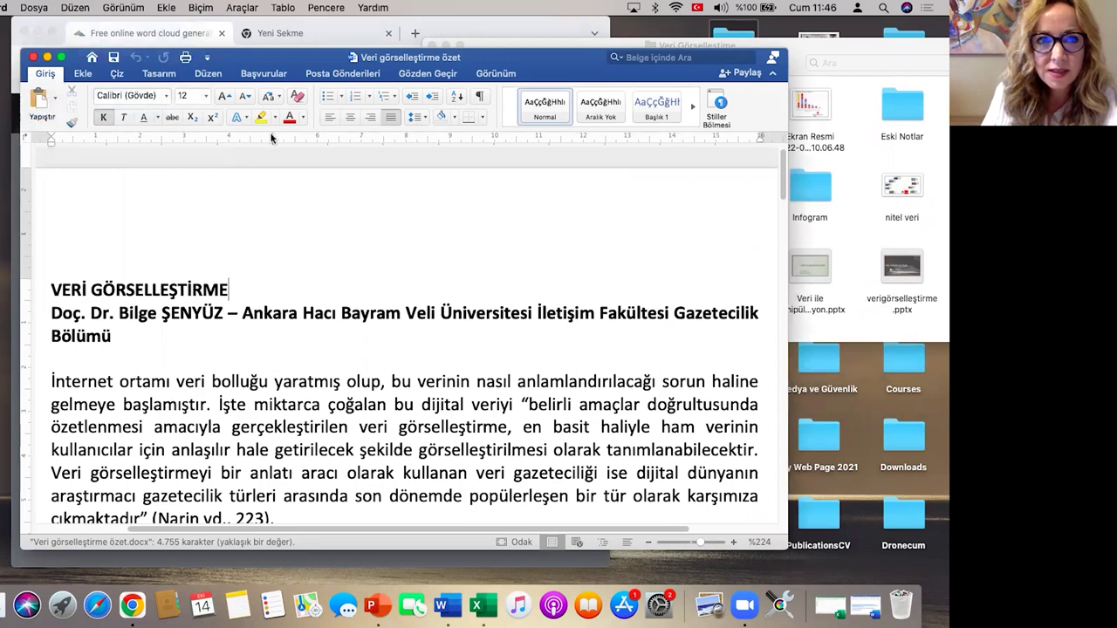
{"action": "left_click", "coordinate": [411, 173]}
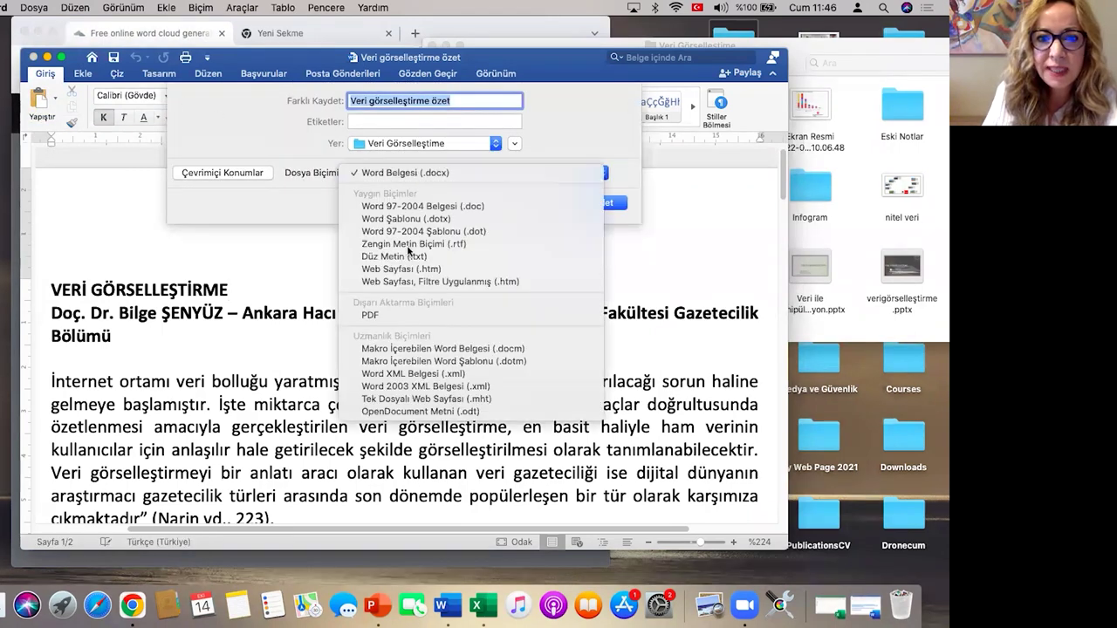
{"action": "left_click", "coordinate": [400, 317]}
{"action": "left_click", "coordinate": [576, 253]}
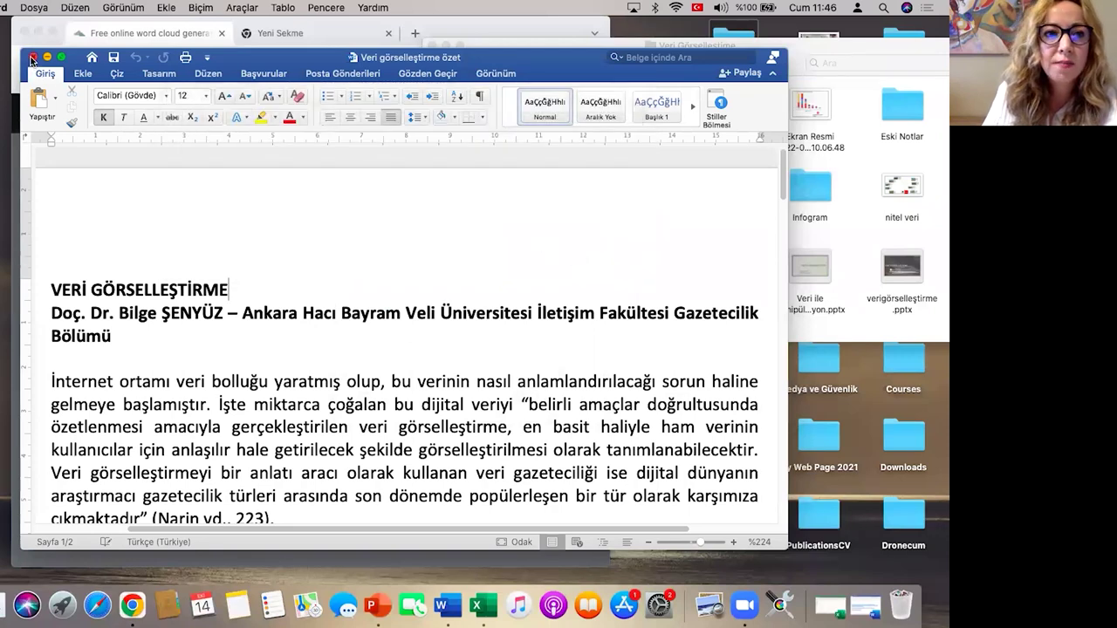
{"action": "left_click", "coordinate": [34, 57]}
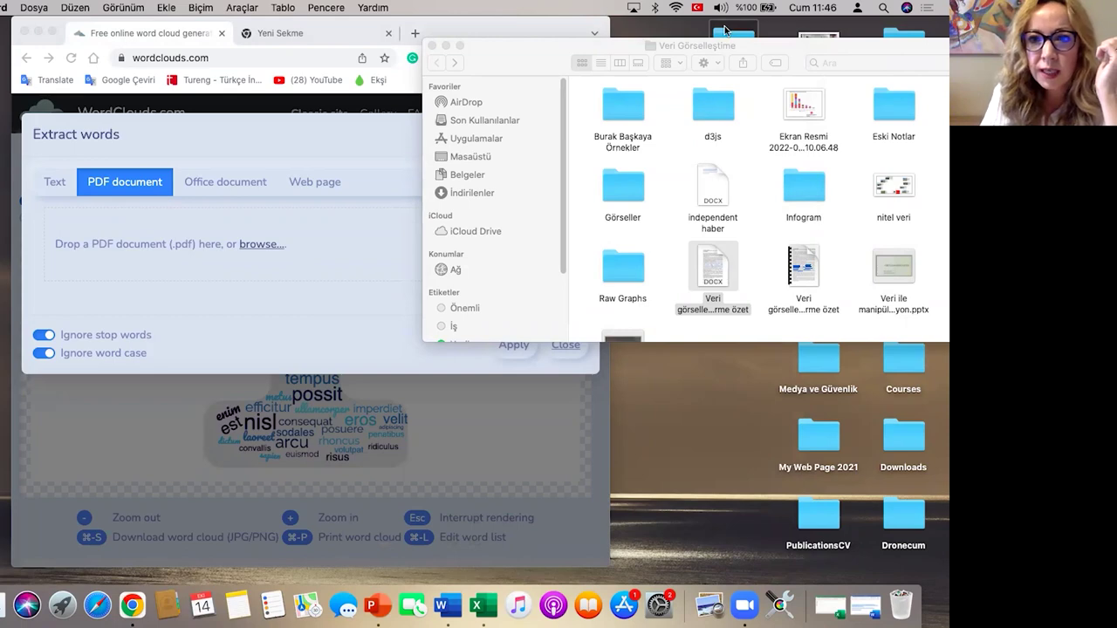
- Extract the words from the "Veri görselleştirme özet" PDF in Finder into a word cloud and show the browser in full screen
{"action": "left_click_drag", "start_coordinate": [724, 46], "coordinate": [261, 366]}
{"action": "left_click_drag", "start_coordinate": [441, 497], "coordinate": [292, 248]}
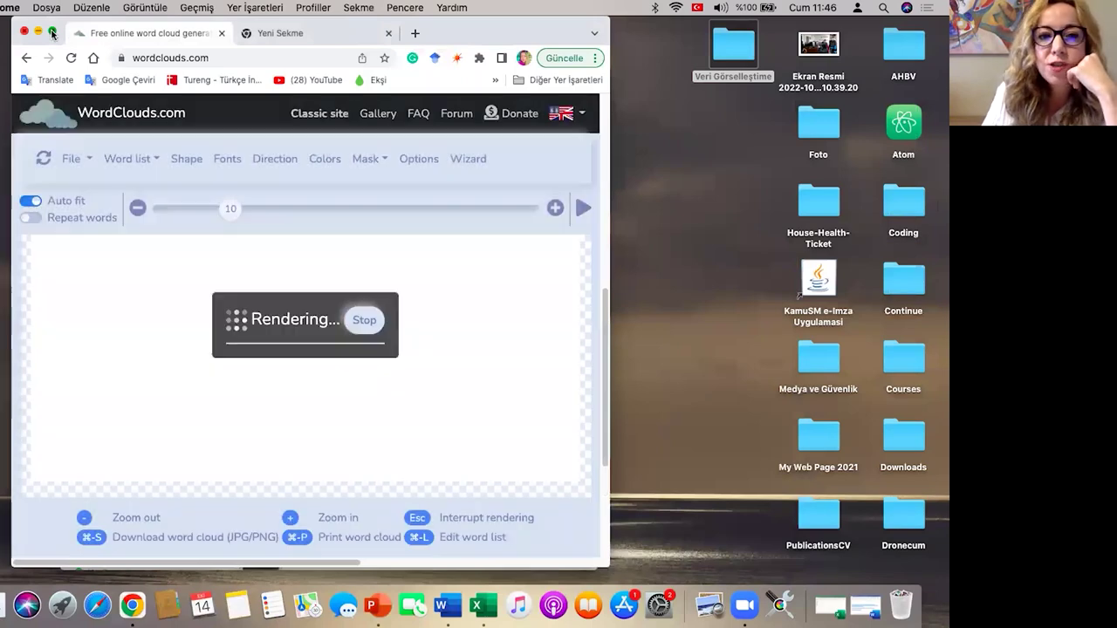
{"action": "left_click", "coordinate": [52, 32]}
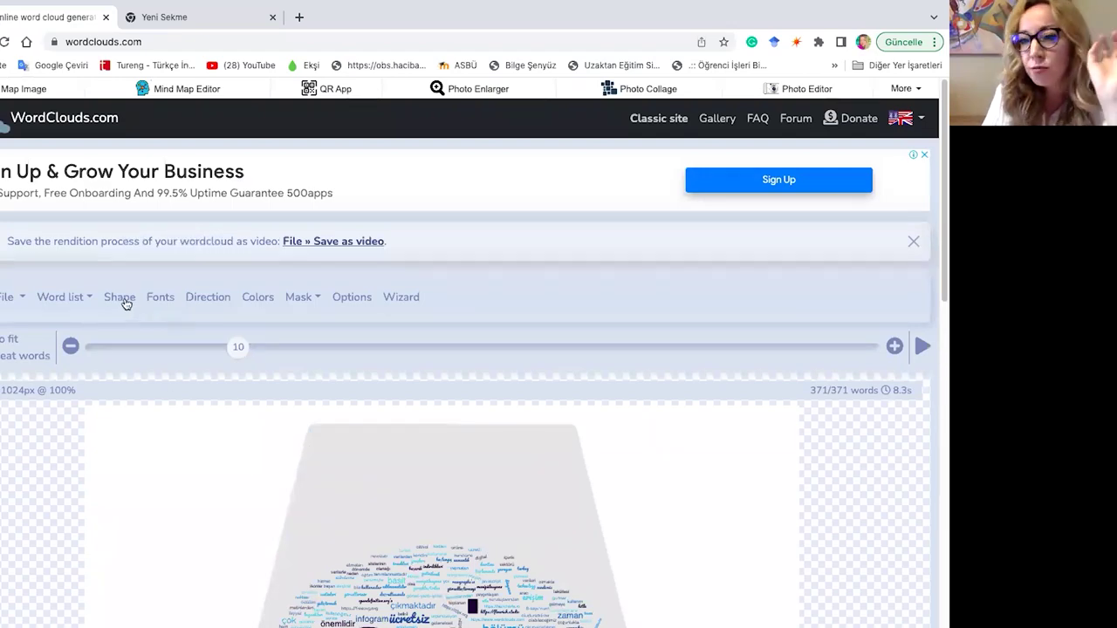
- Check the word list options, then render the word cloud in the solid apple shape and view it
{"action": "scroll", "coordinate": [490, 497], "scroll_direction": "down", "scroll_amount": 3}
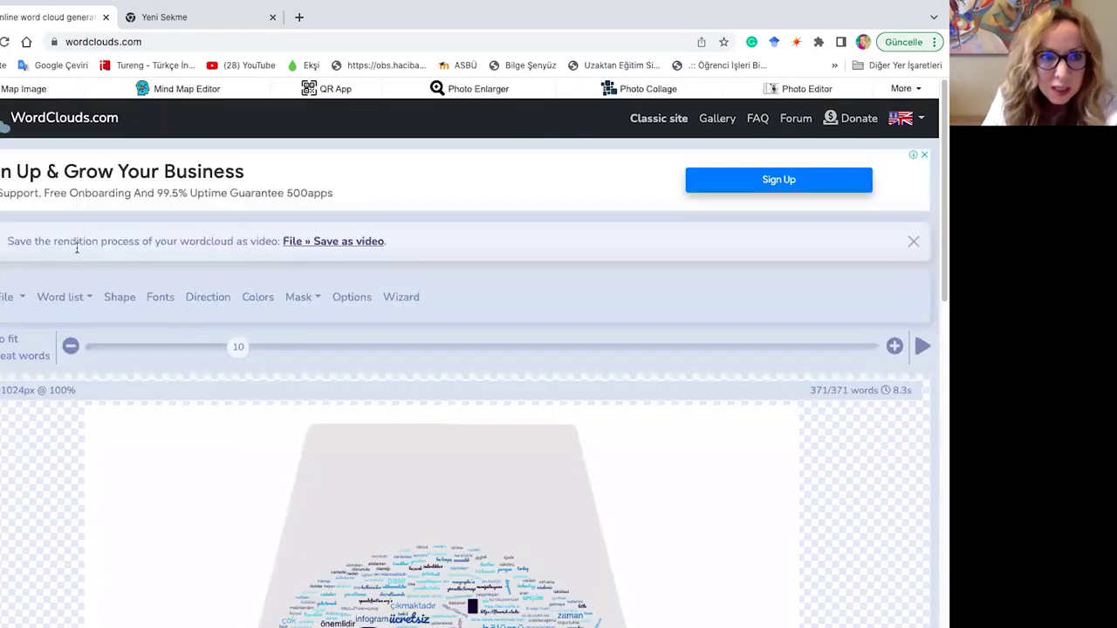
{"action": "left_click", "coordinate": [81, 297]}
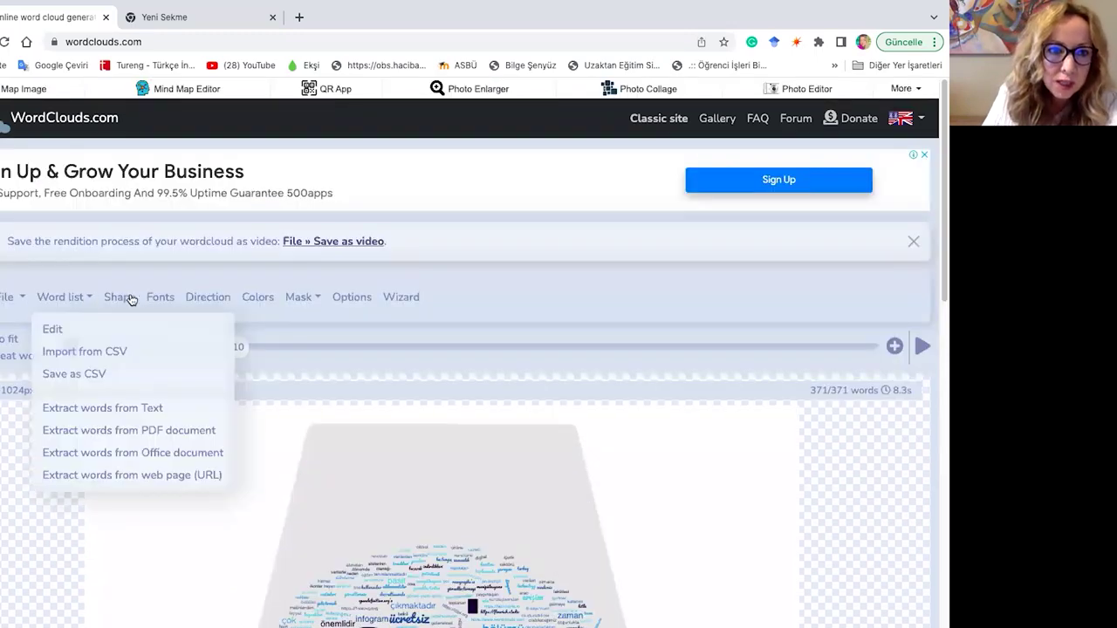
{"action": "left_click", "coordinate": [131, 297]}
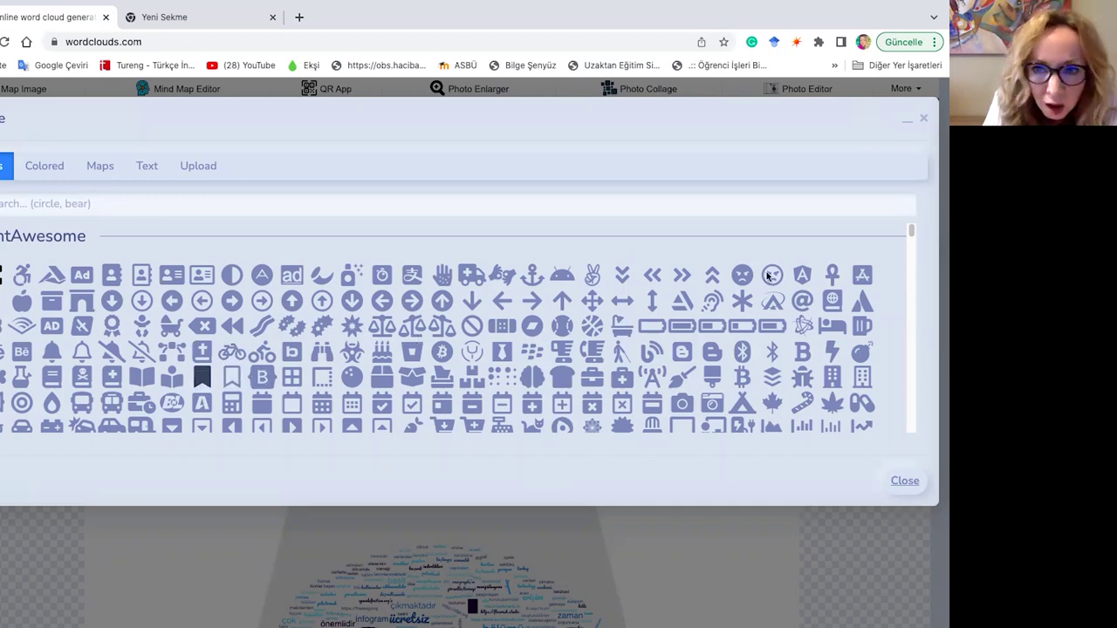
{"action": "left_click", "coordinate": [21, 301]}
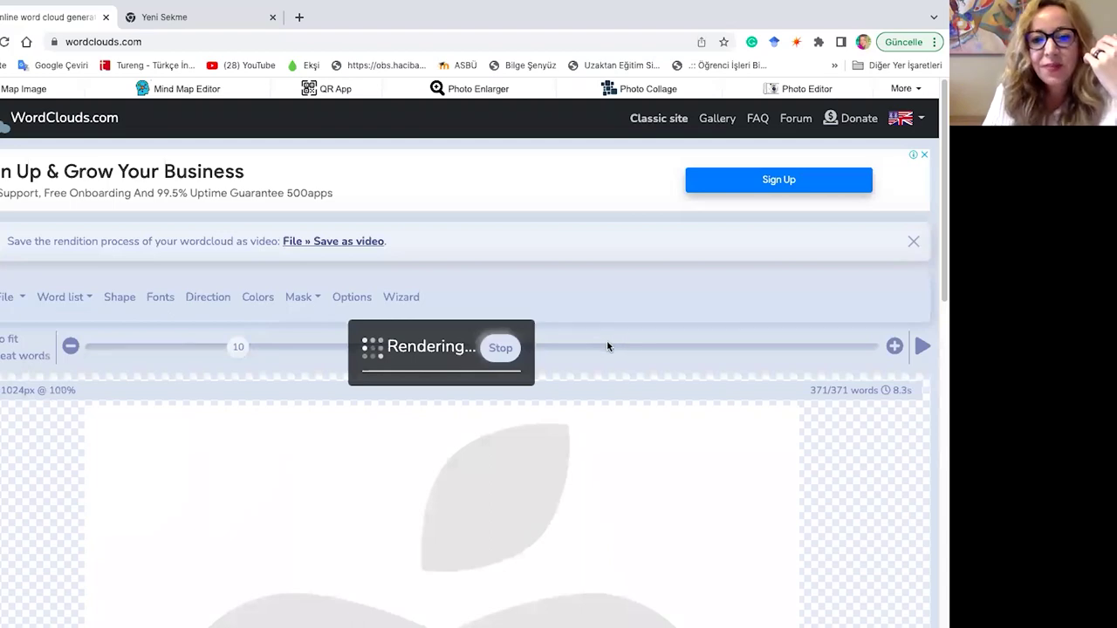
{"action": "scroll", "coordinate": [607, 343], "scroll_direction": "down", "scroll_amount": 2}
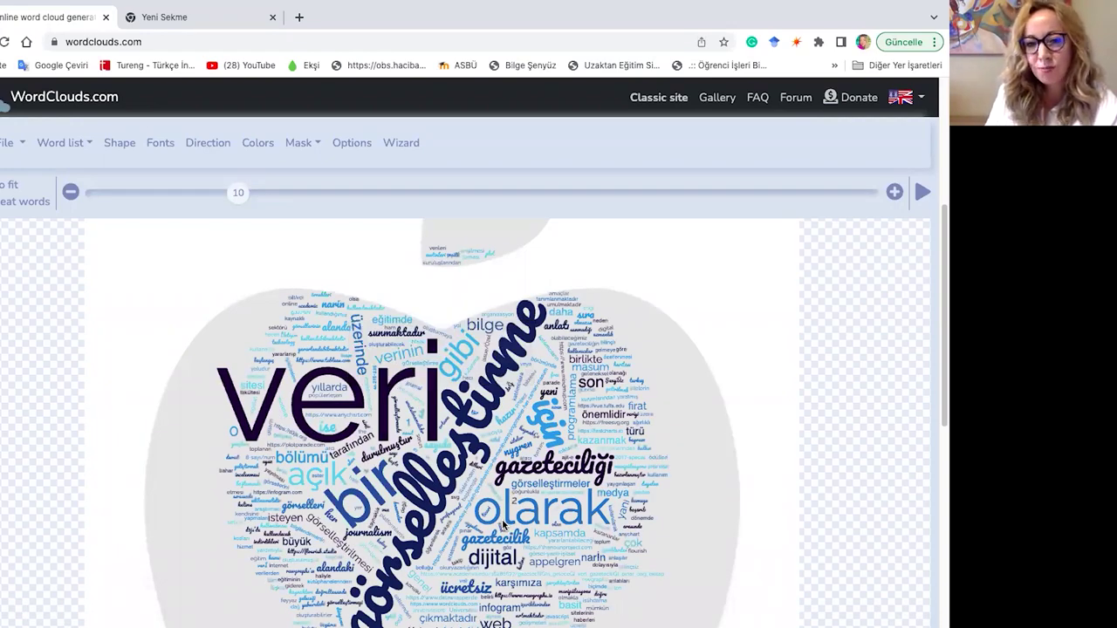
- Change the word cloud's shape to the outlined address card and look at the available colored shapes
{"action": "left_click", "coordinate": [121, 146]}
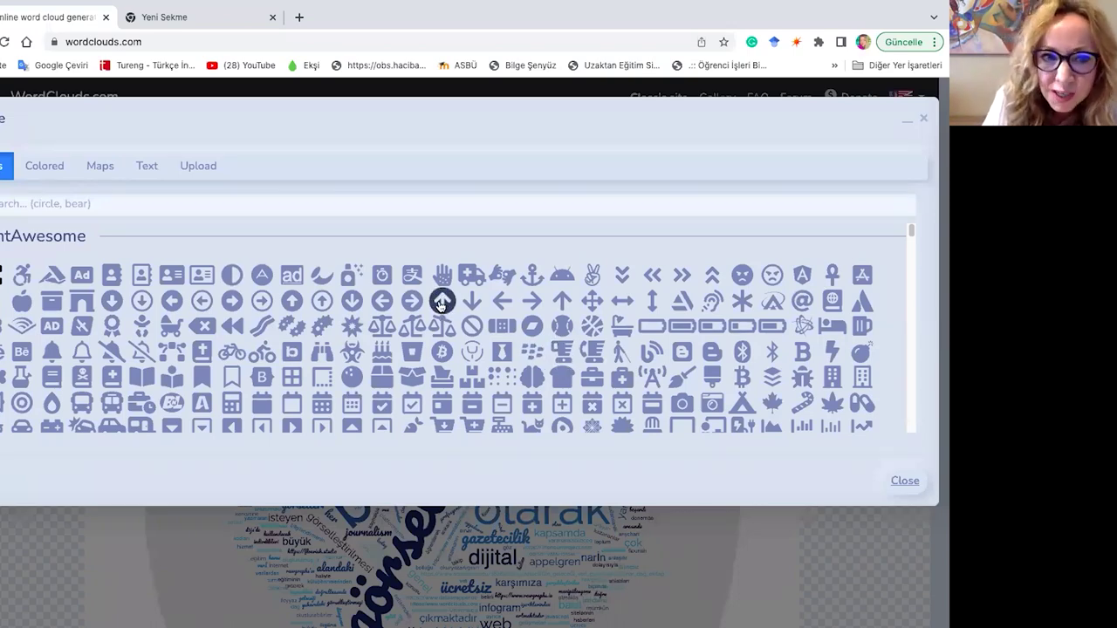
{"action": "left_click", "coordinate": [201, 277]}
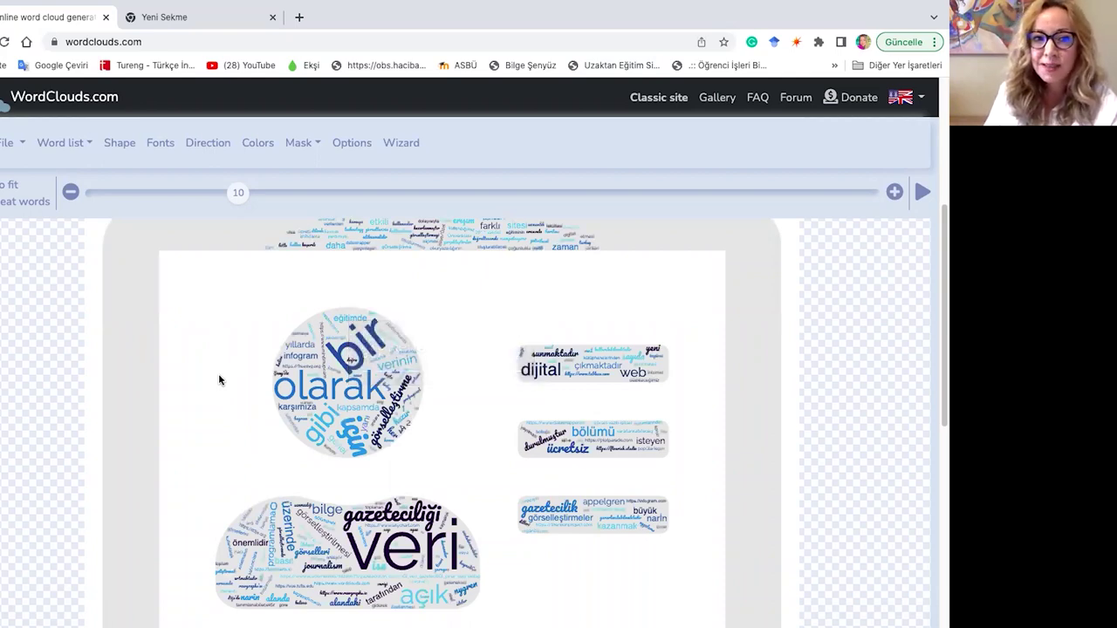
{"action": "left_click", "coordinate": [124, 142]}
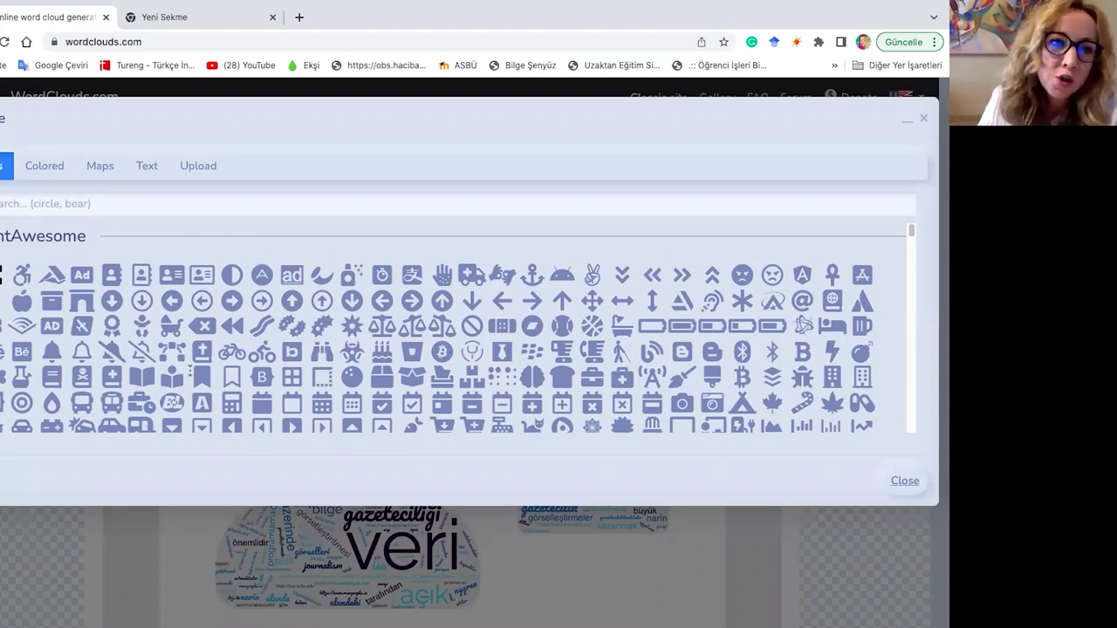
{"action": "left_click", "coordinate": [55, 172]}
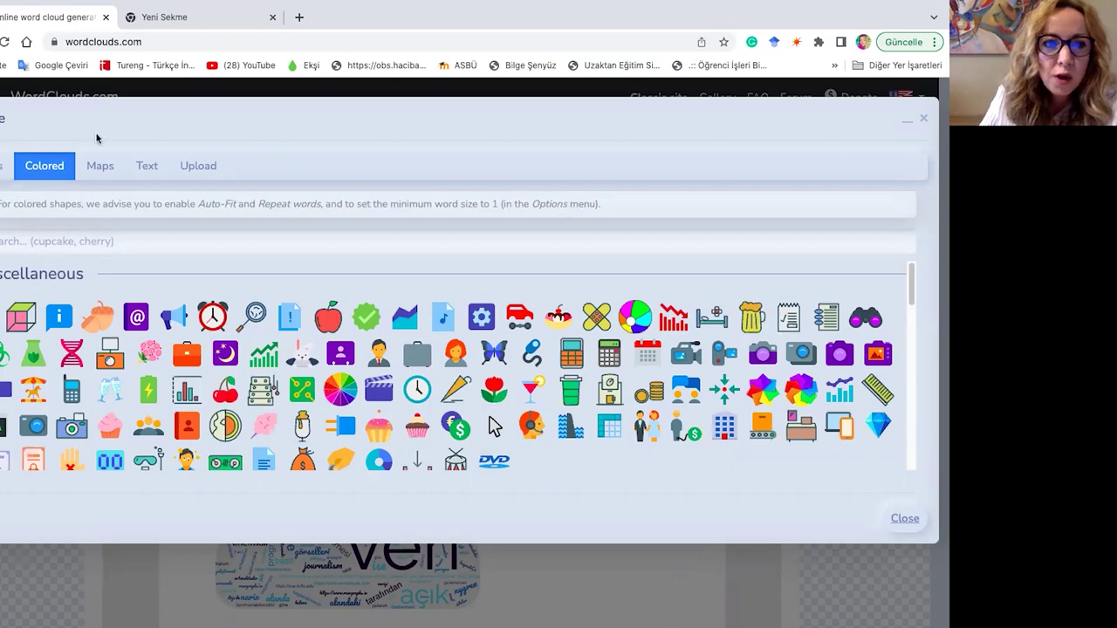
{"action": "key", "text": "Escape"}
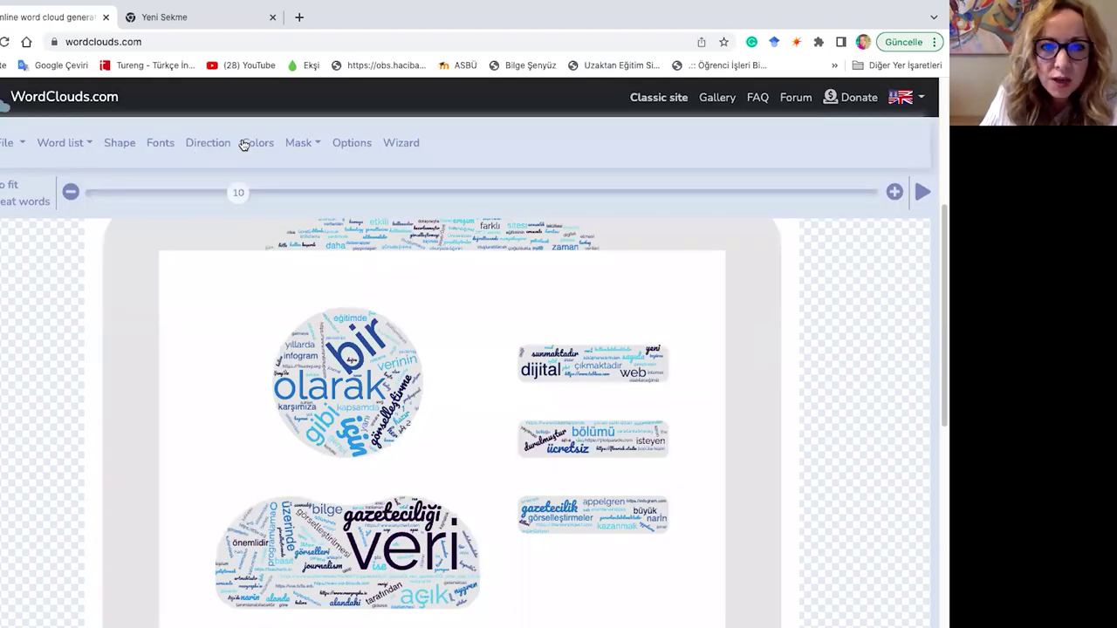
- Try a background color hue and the maroon, red, yellow and blue theme on white in the color settings
{"action": "left_click", "coordinate": [245, 144]}
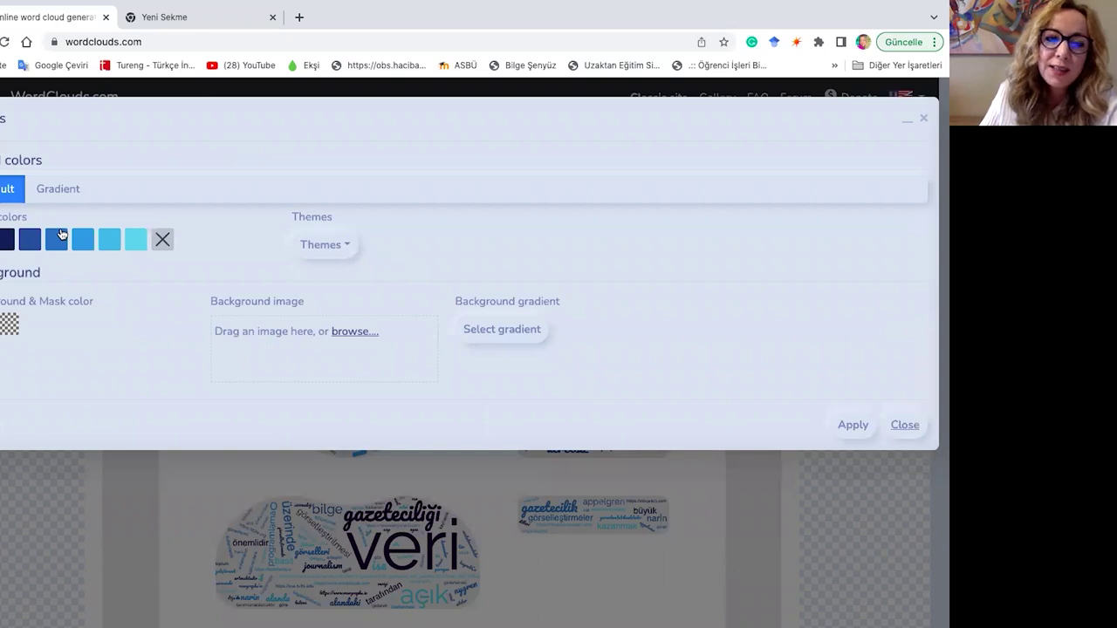
{"action": "left_click", "coordinate": [8, 330]}
{"action": "left_click_drag", "start_coordinate": [95, 440], "coordinate": [47, 440]}
{"action": "left_click", "coordinate": [12, 528]}
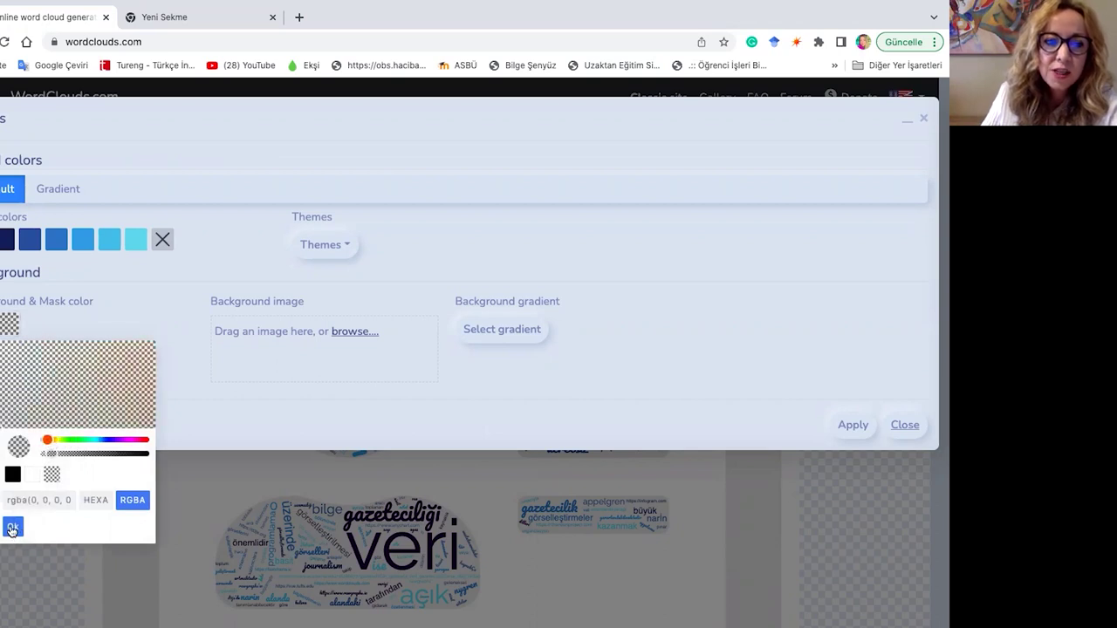
{"action": "left_click", "coordinate": [342, 247]}
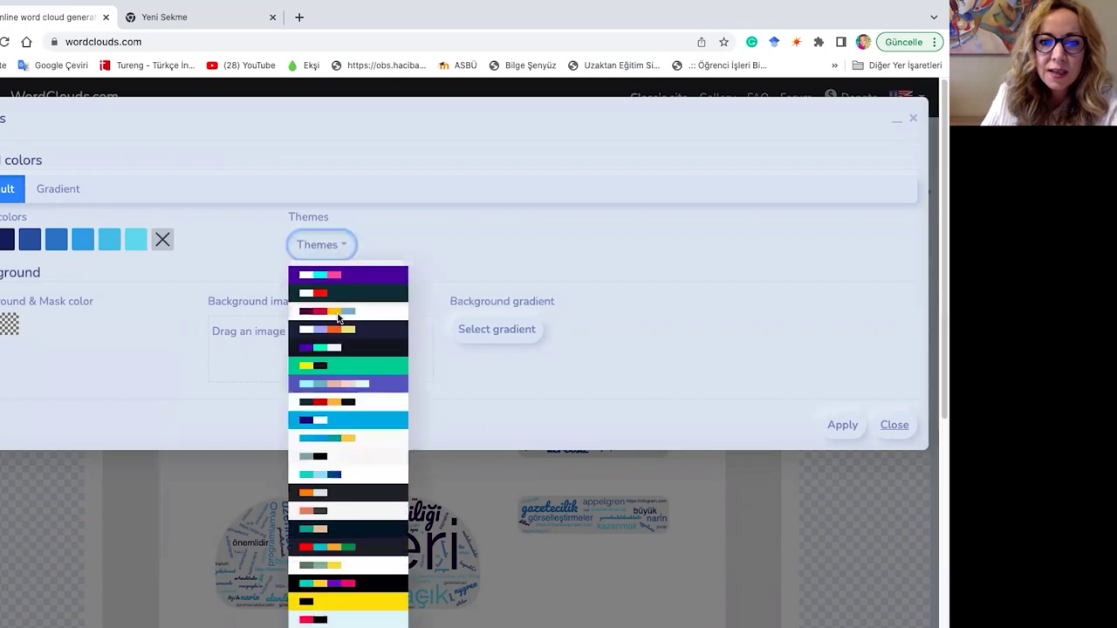
{"action": "left_click", "coordinate": [339, 318]}
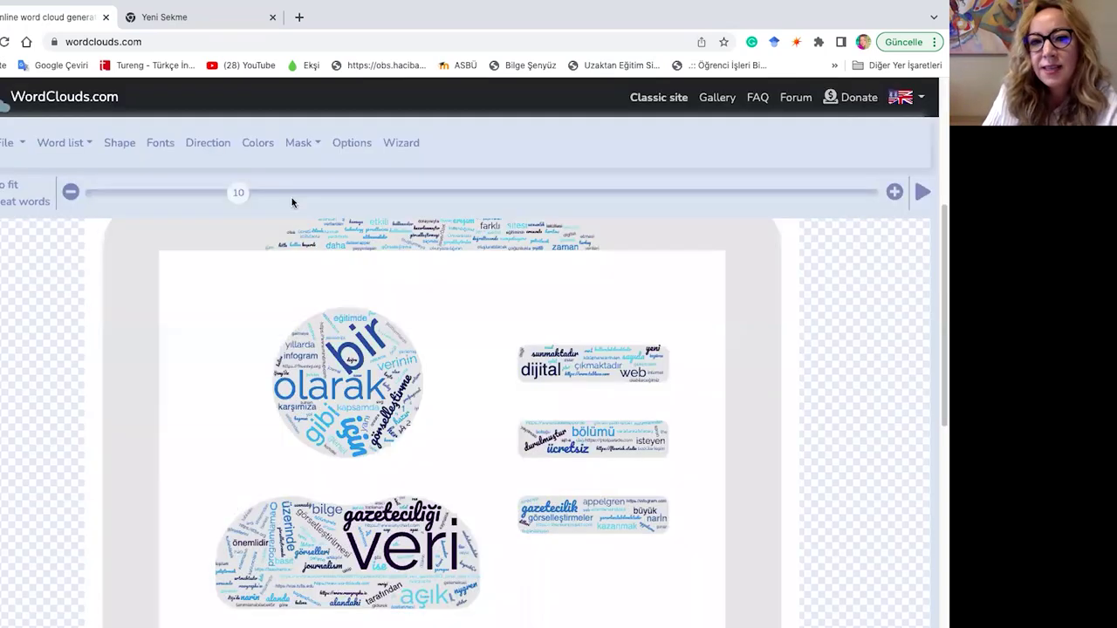
- Try the dark theme with red, cyan, orange and green word colors and leave the color settings without applying it
{"action": "left_click", "coordinate": [249, 142]}
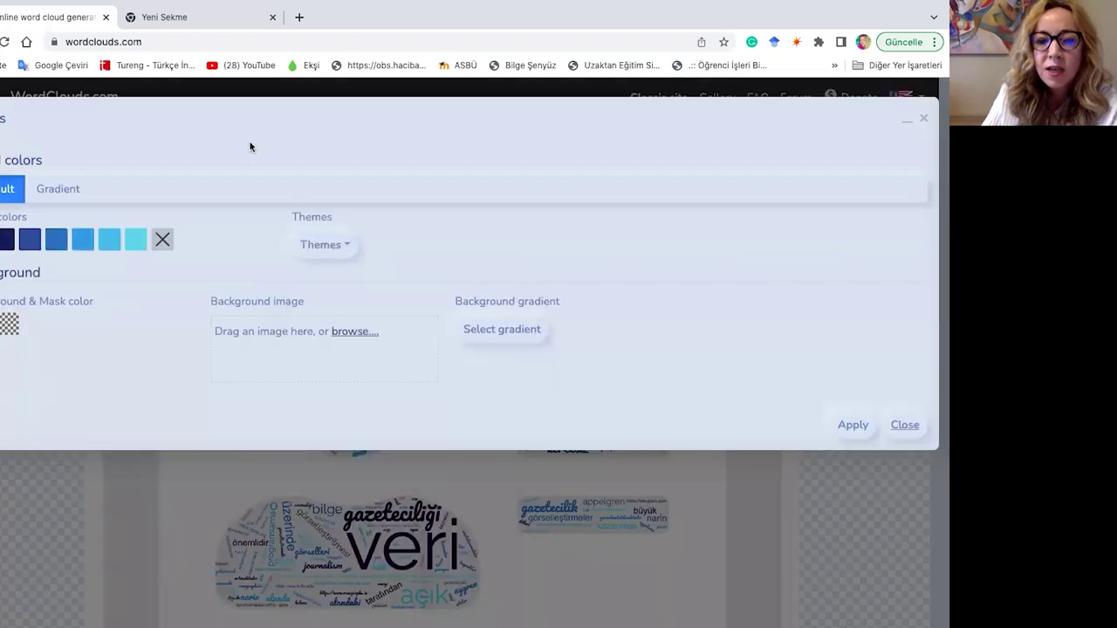
{"action": "left_click", "coordinate": [328, 252]}
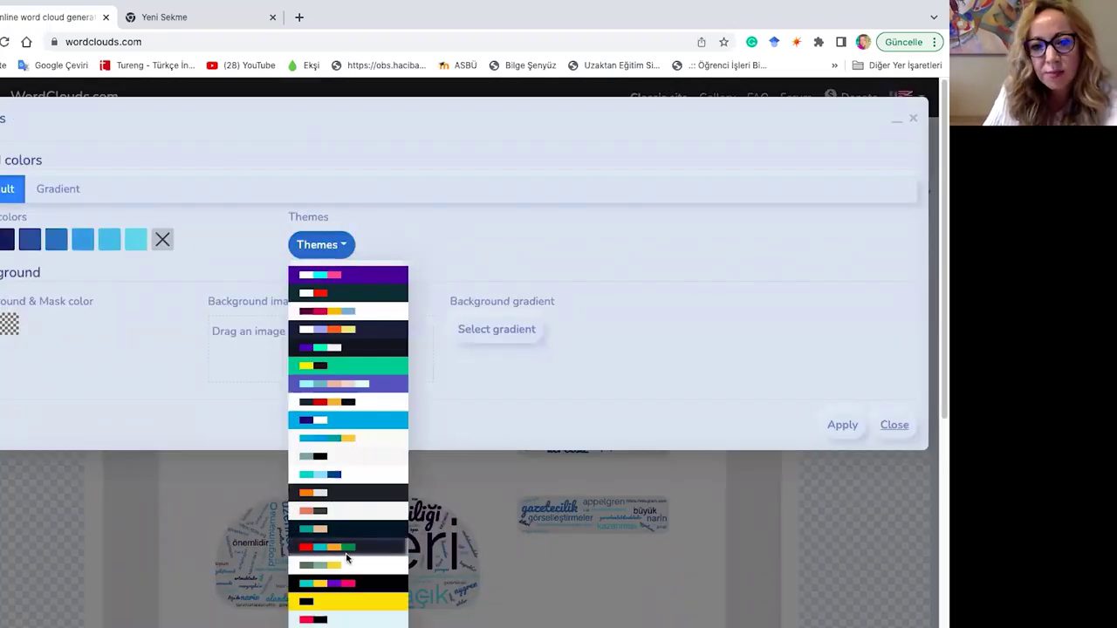
{"action": "left_click", "coordinate": [347, 548]}
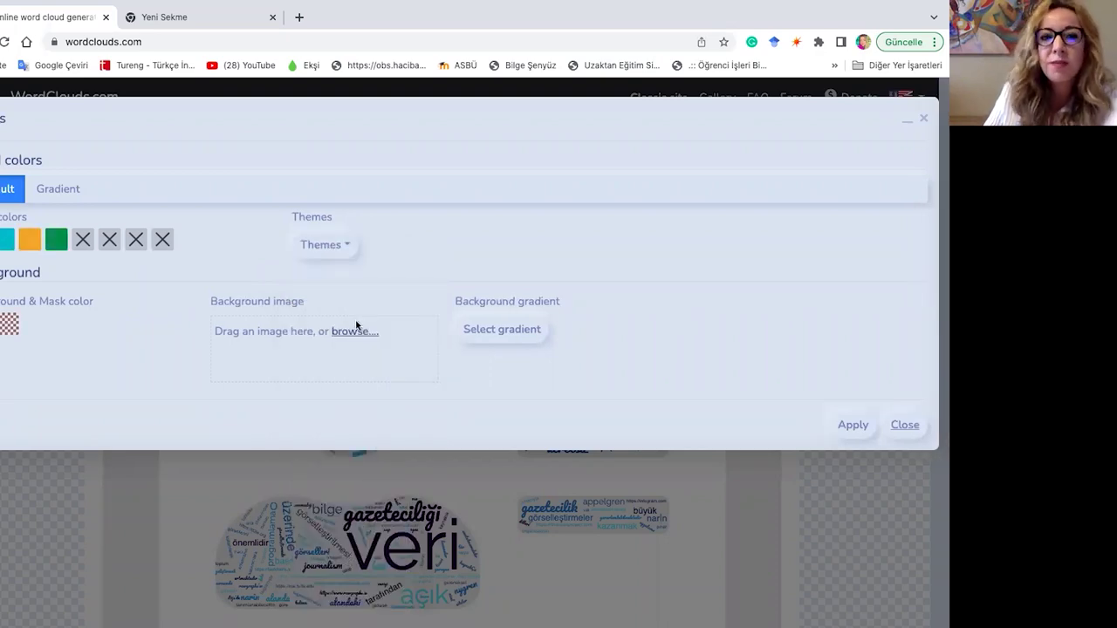
{"action": "left_click", "coordinate": [311, 476]}
- Look over the address card word cloud and the word list options, then close both browser tabs
{"action": "scroll", "coordinate": [309, 476], "scroll_direction": "down", "scroll_amount": 4}
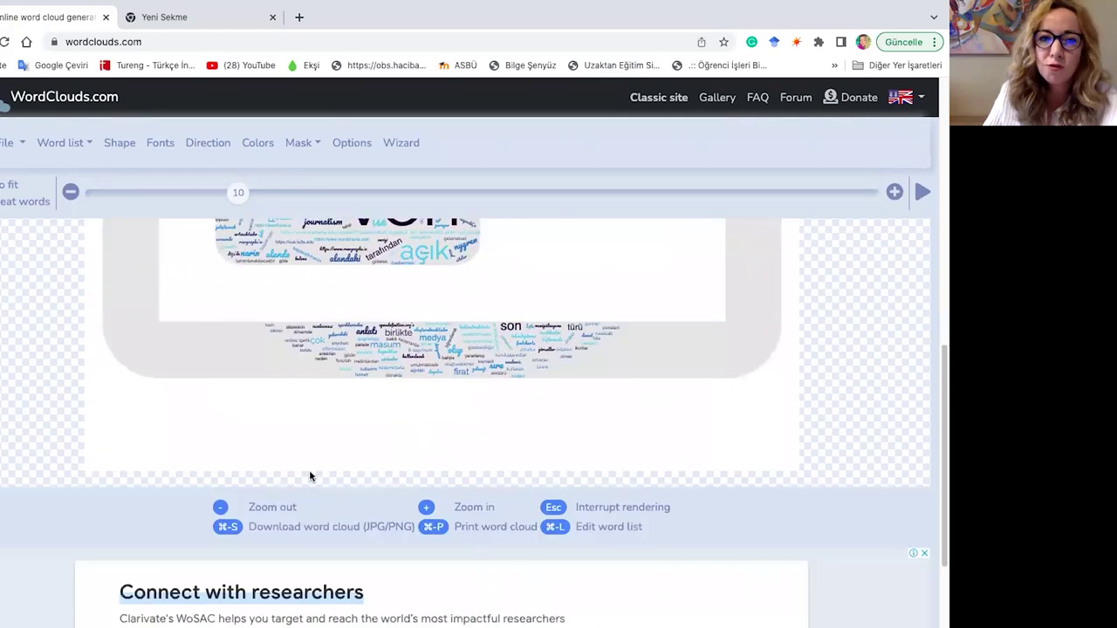
{"action": "scroll", "coordinate": [309, 472], "scroll_direction": "up", "scroll_amount": 7}
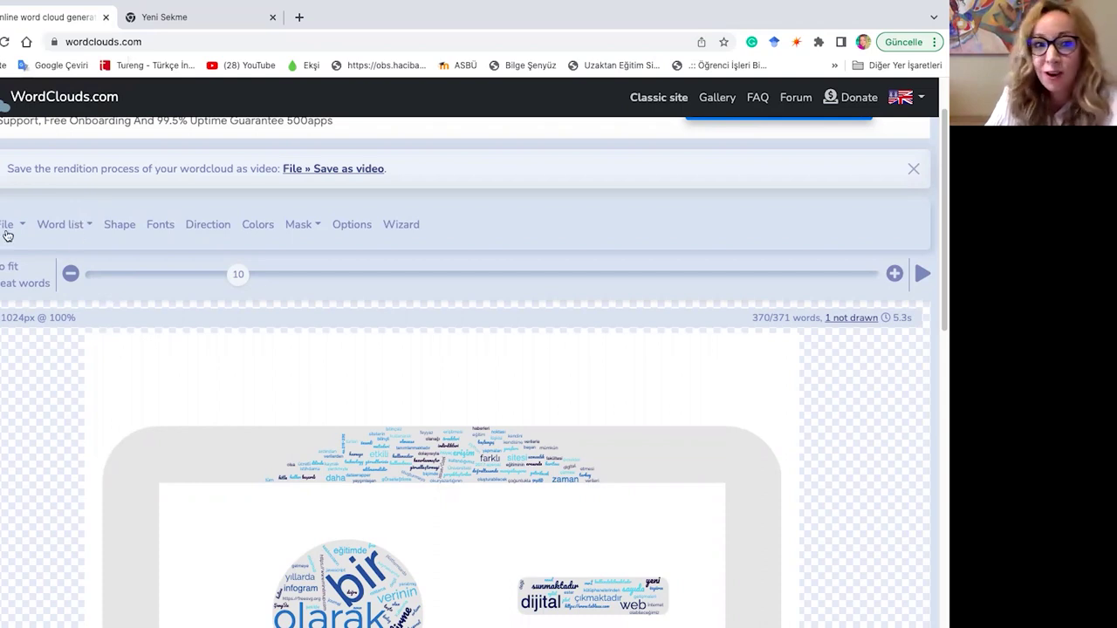
{"action": "left_click", "coordinate": [54, 229]}
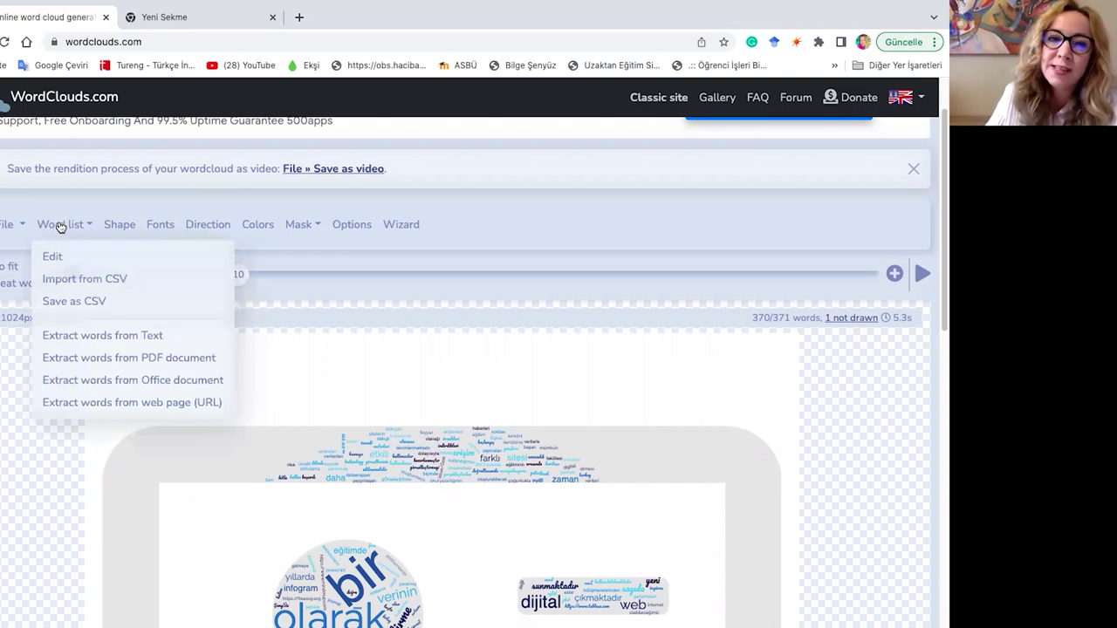
{"action": "left_click", "coordinate": [105, 18]}
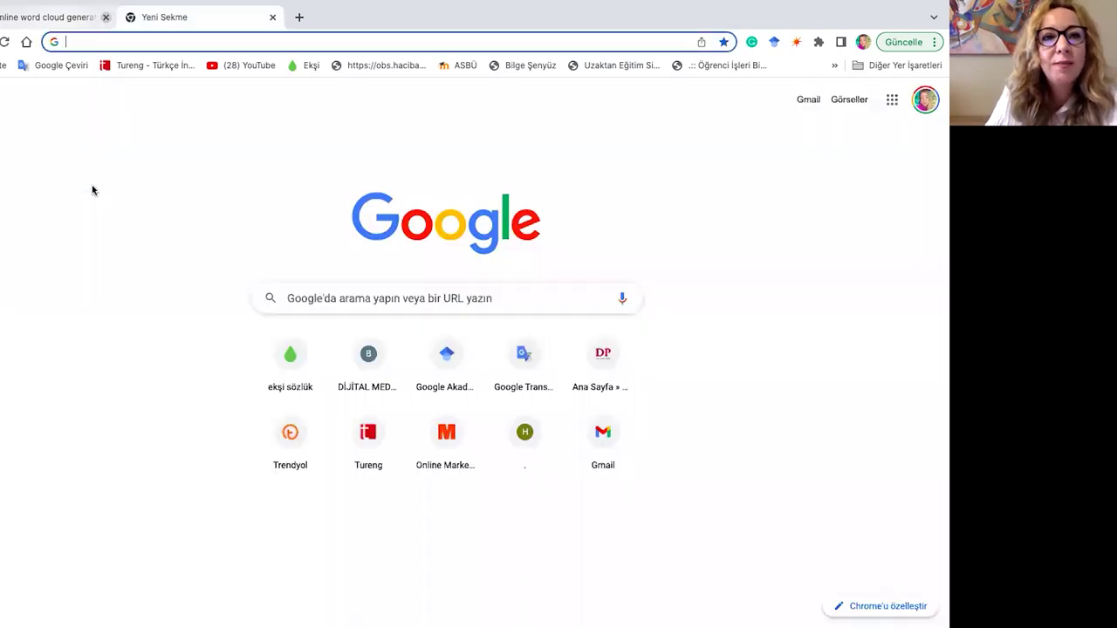
{"action": "left_click", "coordinate": [105, 17]}
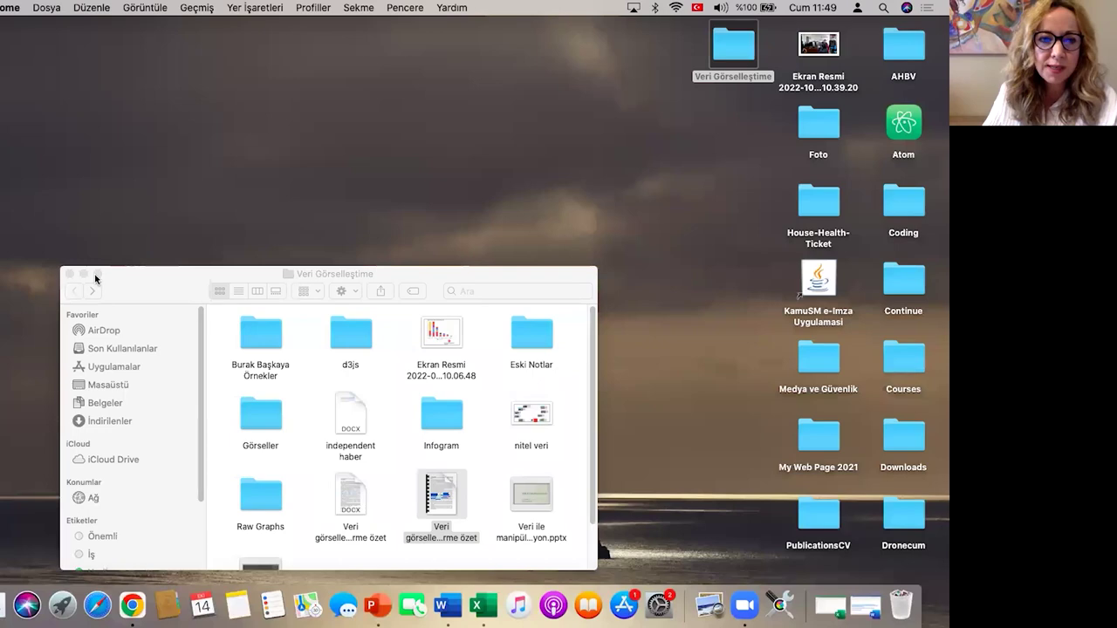
- Examine the Raw Graphs, Görseller and sample infographics folders in full-screen Finder, then return to the windowed Veri Görselleştime folder
{"action": "left_click", "coordinate": [94, 274]}
{"action": "left_click", "coordinate": [96, 274]}
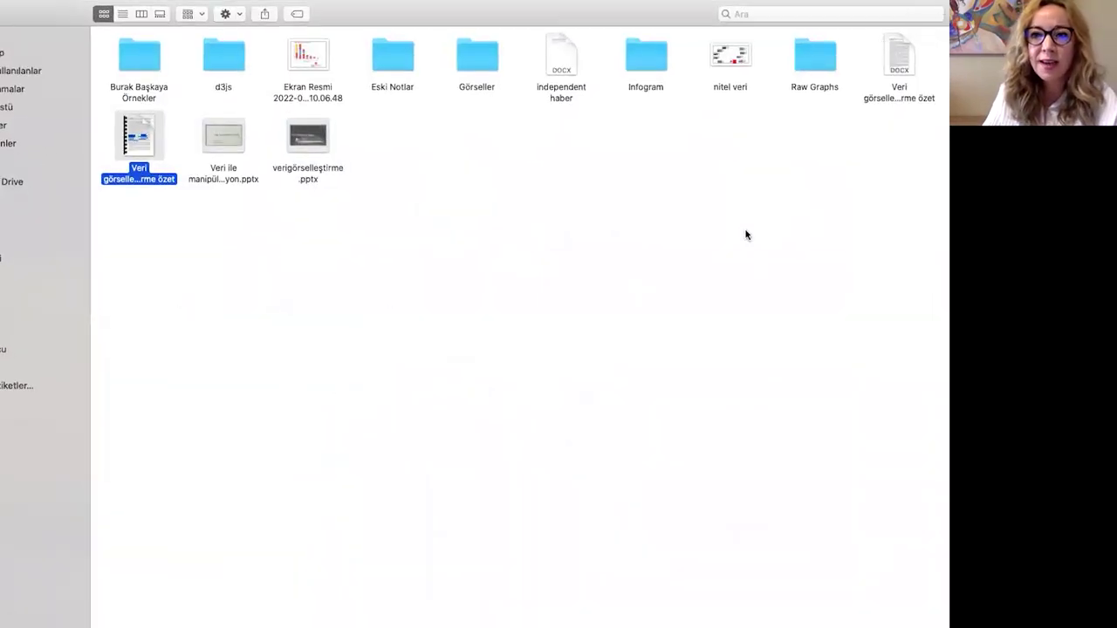
{"action": "double_click", "coordinate": [810, 59]}
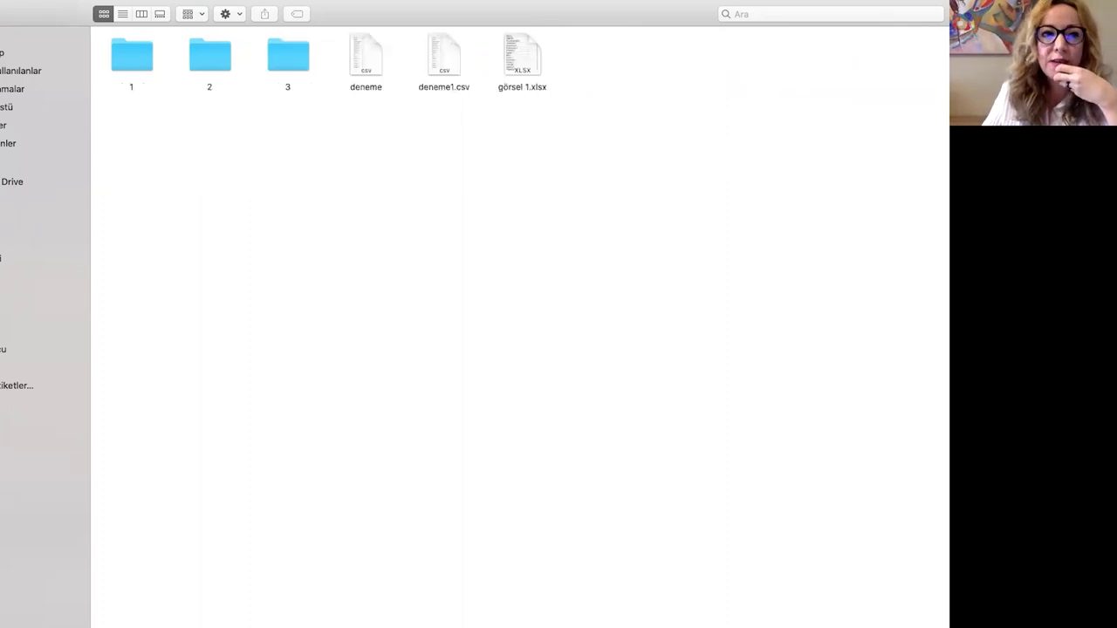
{"action": "key", "text": "super+bracketleft"}
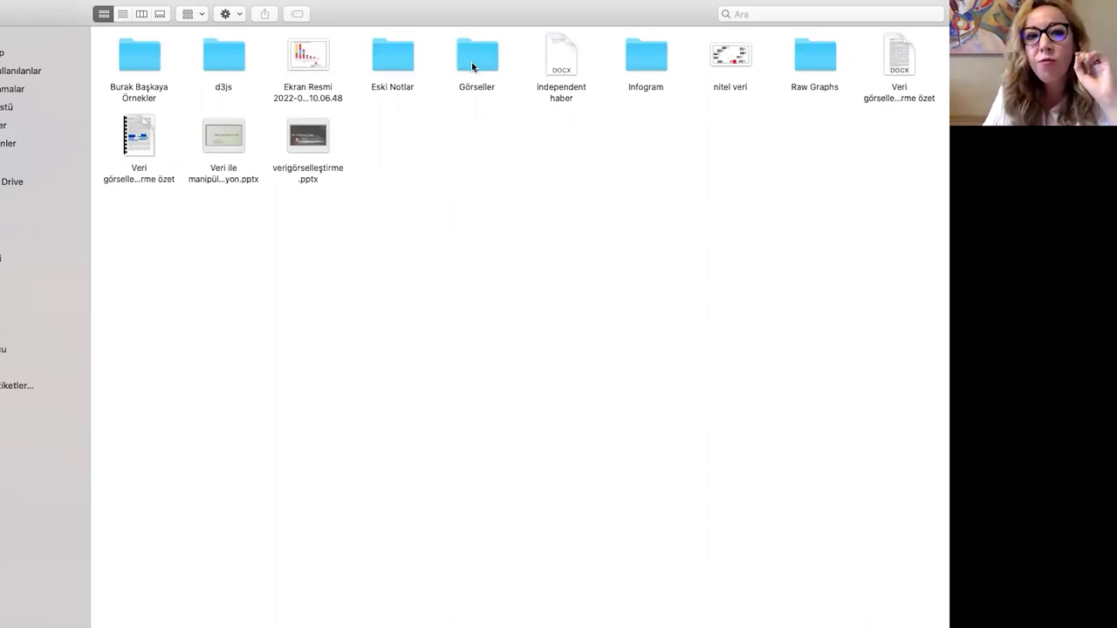
{"action": "double_click", "coordinate": [472, 58]}
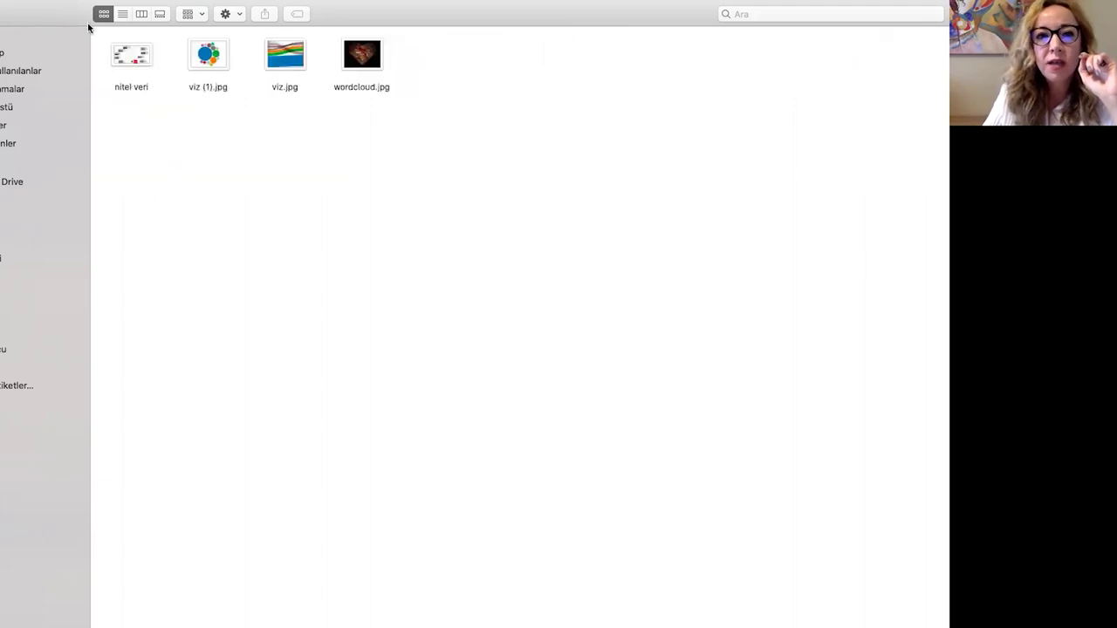
{"action": "key", "text": "super+bracketleft"}
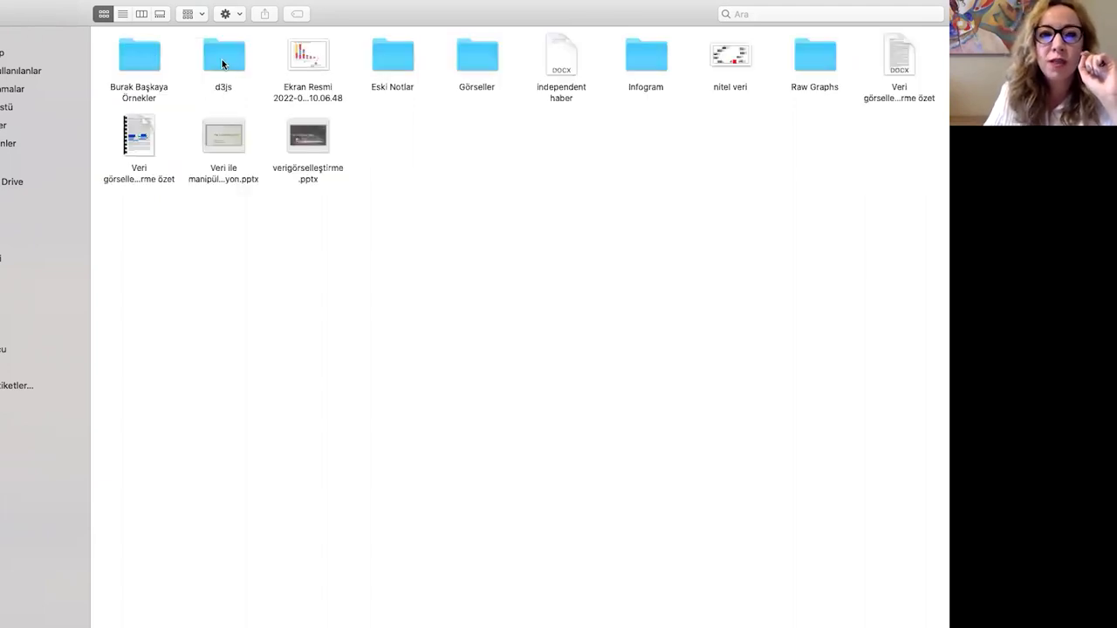
{"action": "left_click", "coordinate": [148, 68]}
{"action": "double_click", "coordinate": [148, 68]}
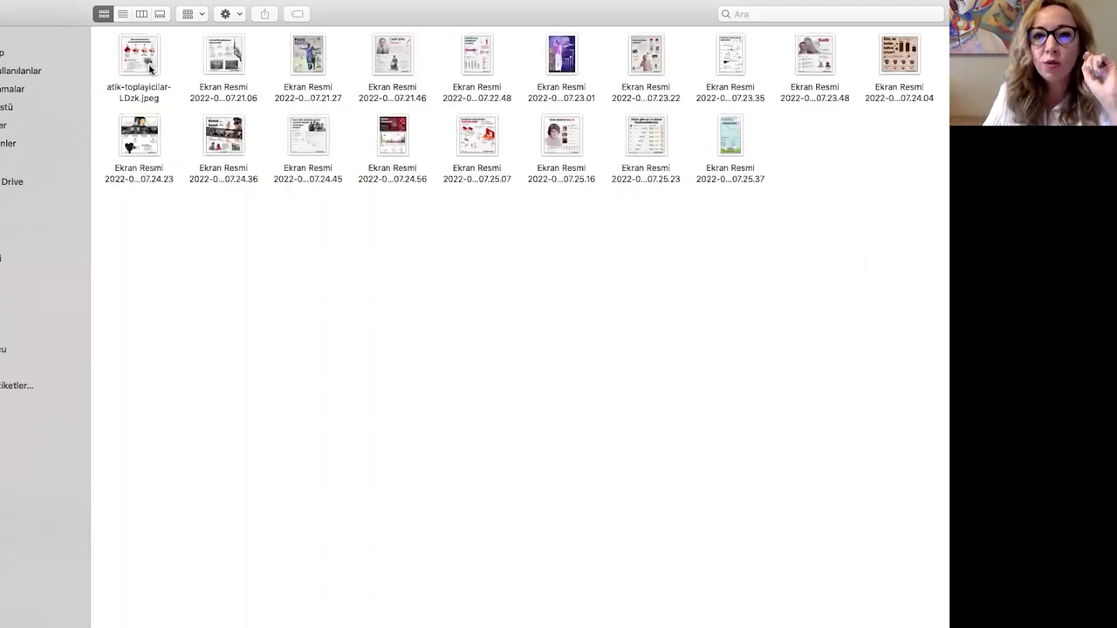
{"action": "key", "text": "super+bracketleft"}
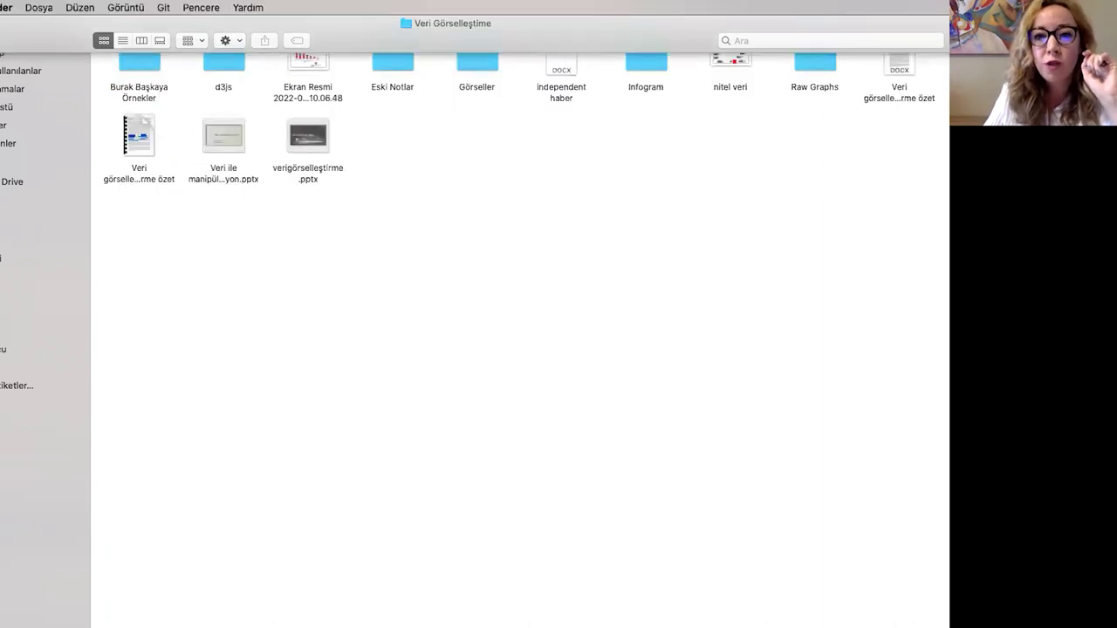
{"action": "key", "text": "ctrl+super+f"}
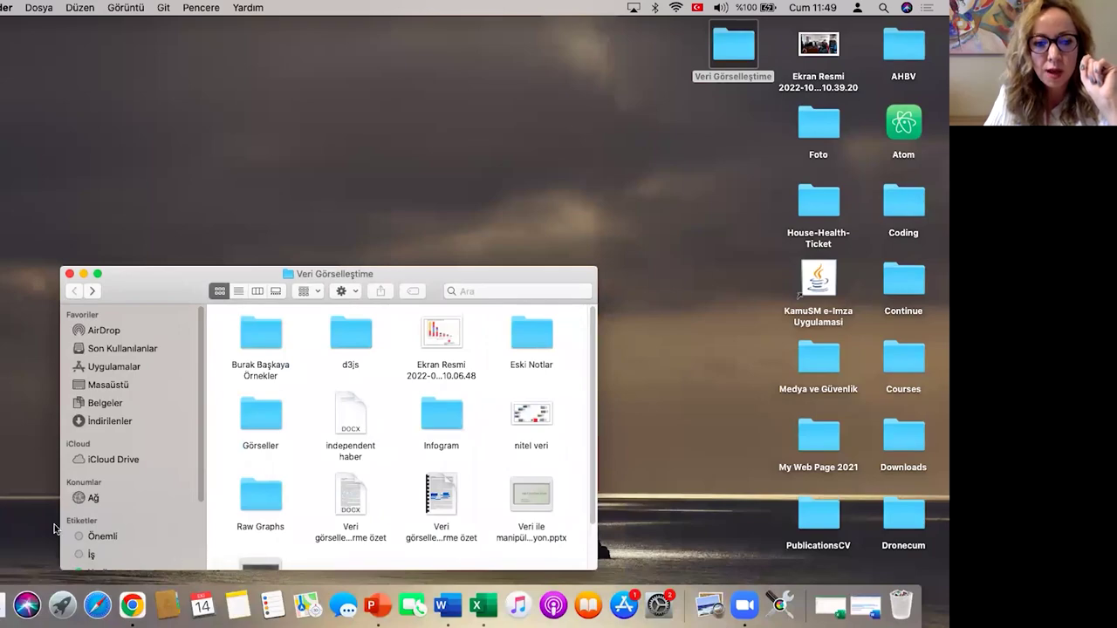